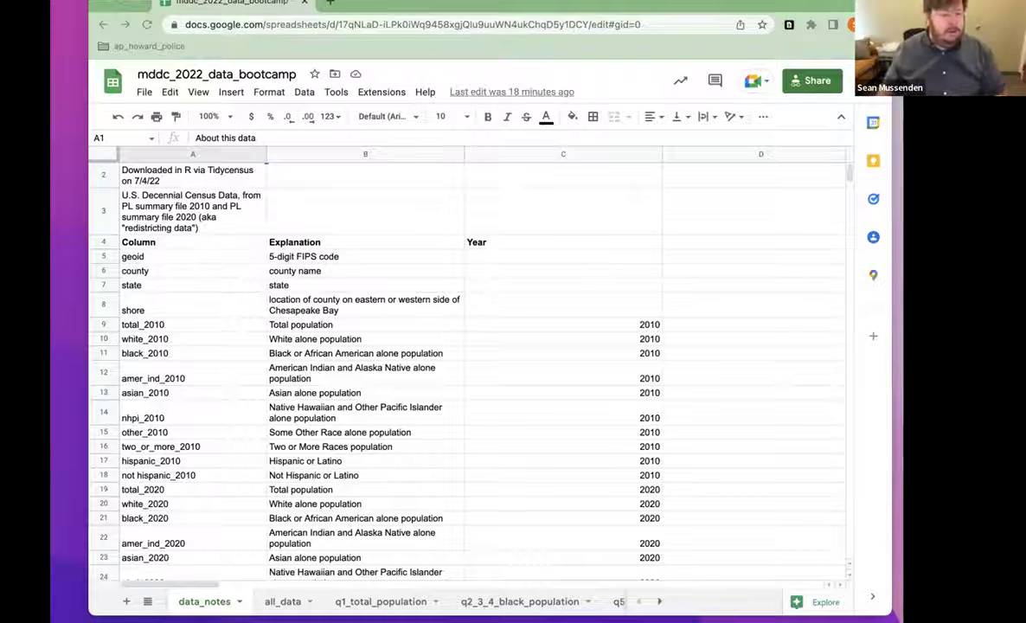
Look through the workbook's all_data, data_notes, q1_total_population and question sheets to see how the data is organised
{"action": "left_click", "coordinate": [283, 601]}
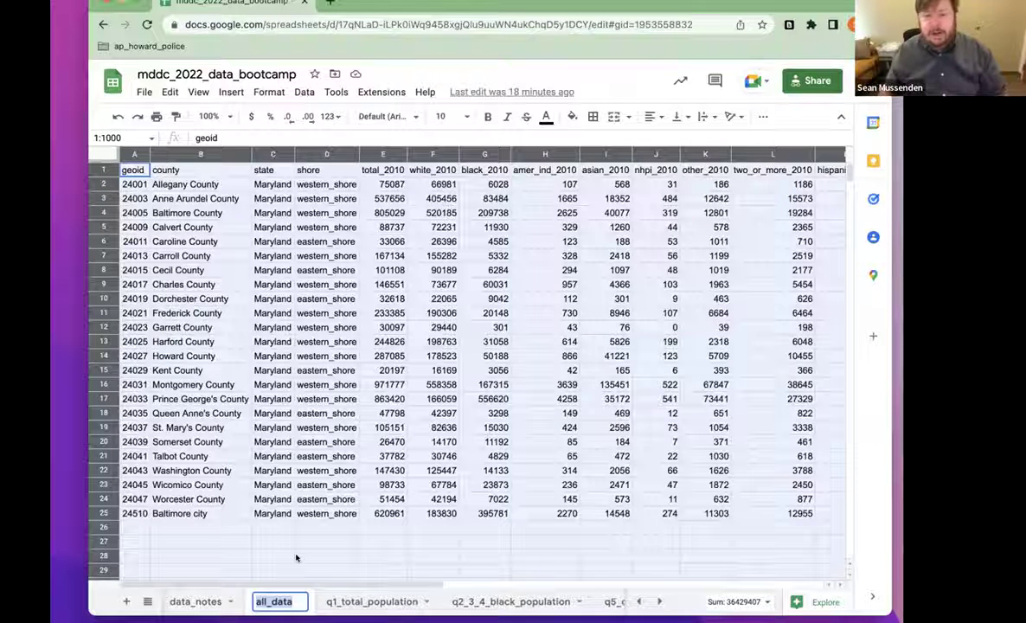
{"action": "left_click", "coordinate": [289, 498]}
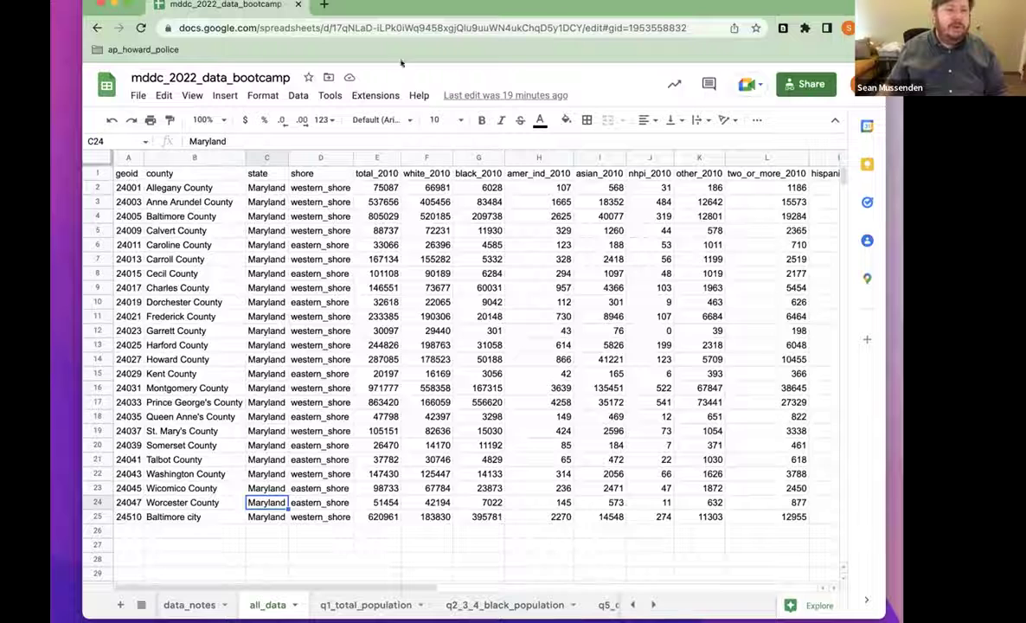
{"action": "scroll", "coordinate": [278, 592], "scroll_direction": "left", "scroll_amount": 1}
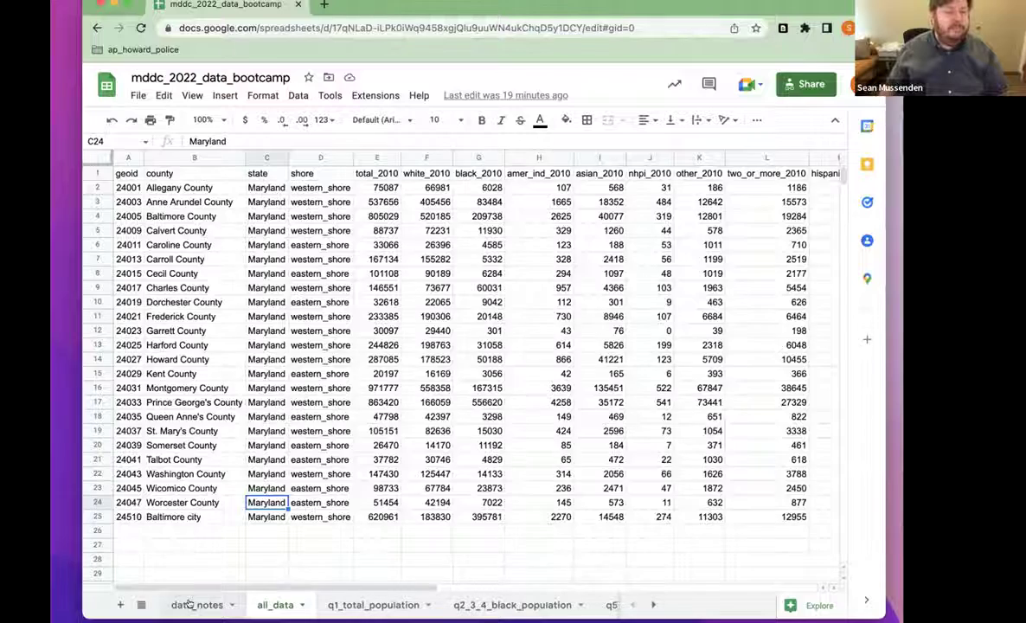
{"action": "left_click", "coordinate": [197, 605]}
{"action": "left_click", "coordinate": [268, 605]}
{"action": "left_click", "coordinate": [363, 605]}
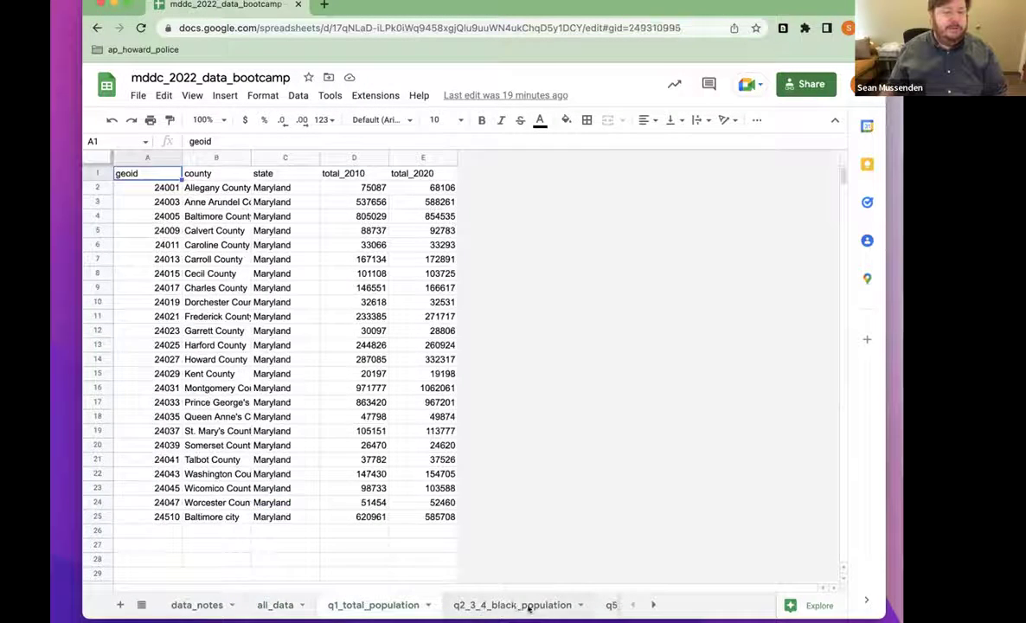
{"action": "left_click", "coordinate": [529, 605]}
{"action": "left_click", "coordinate": [581, 605]}
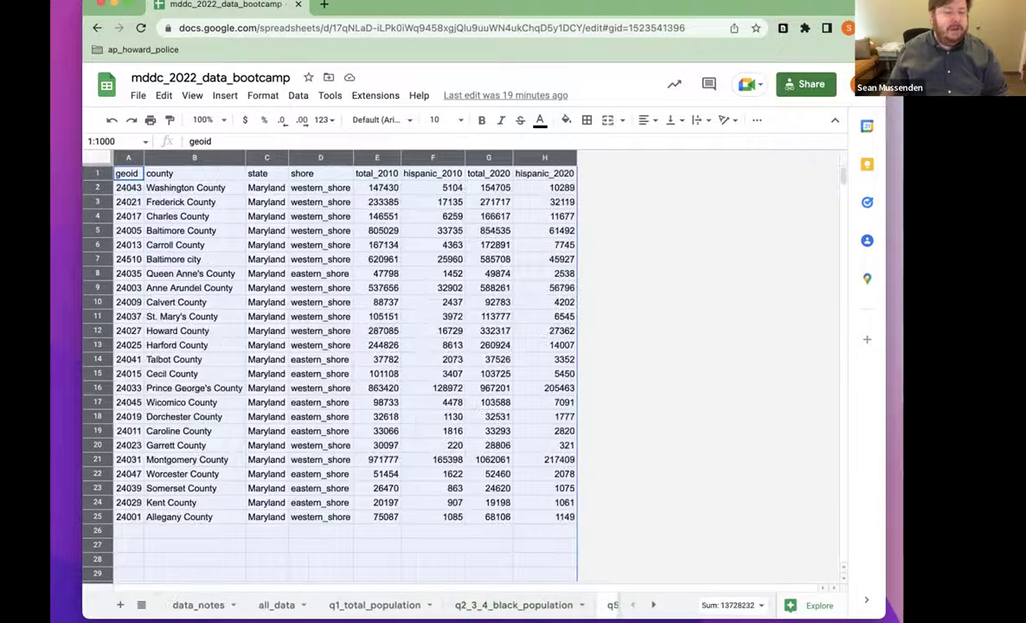
{"action": "left_click", "coordinate": [196, 606]}
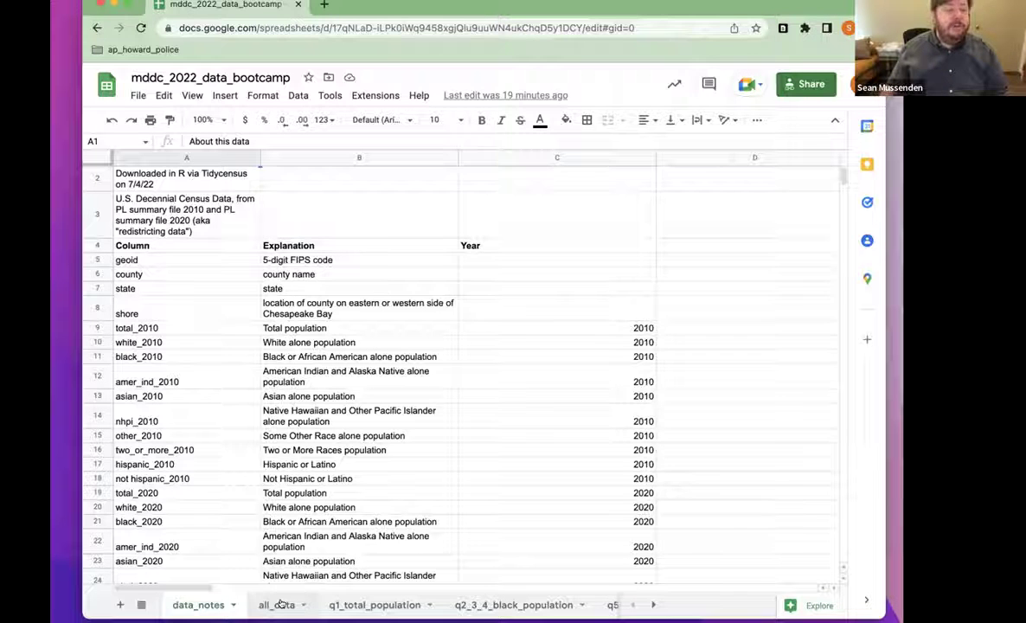
Examine the all_data sheet's columns, from geoid and county through the 2010 and 2020 population fields
{"action": "left_click", "coordinate": [280, 604]}
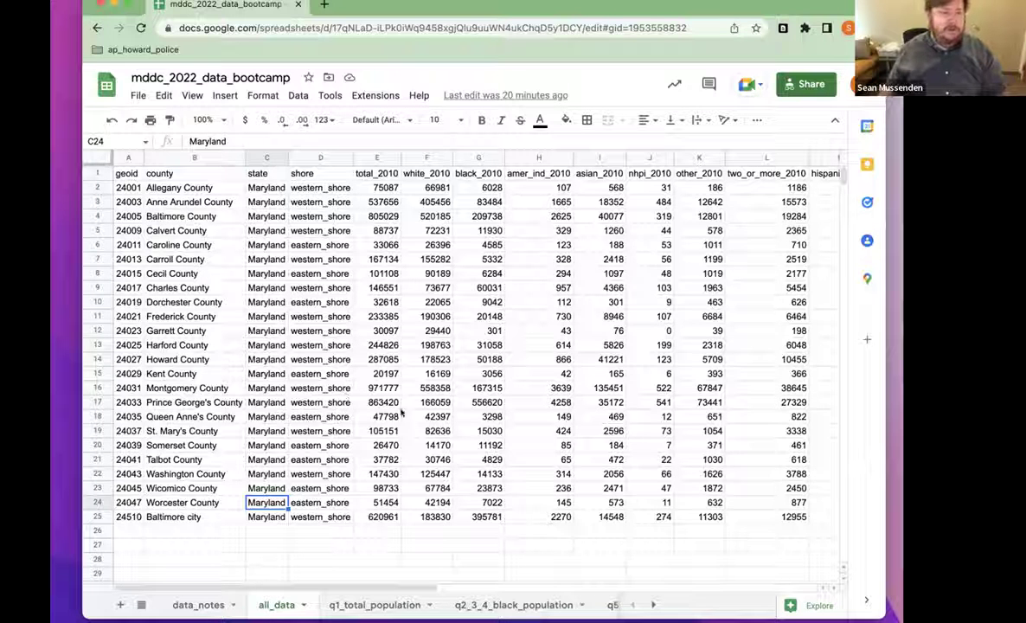
{"action": "left_click", "coordinate": [122, 173]}
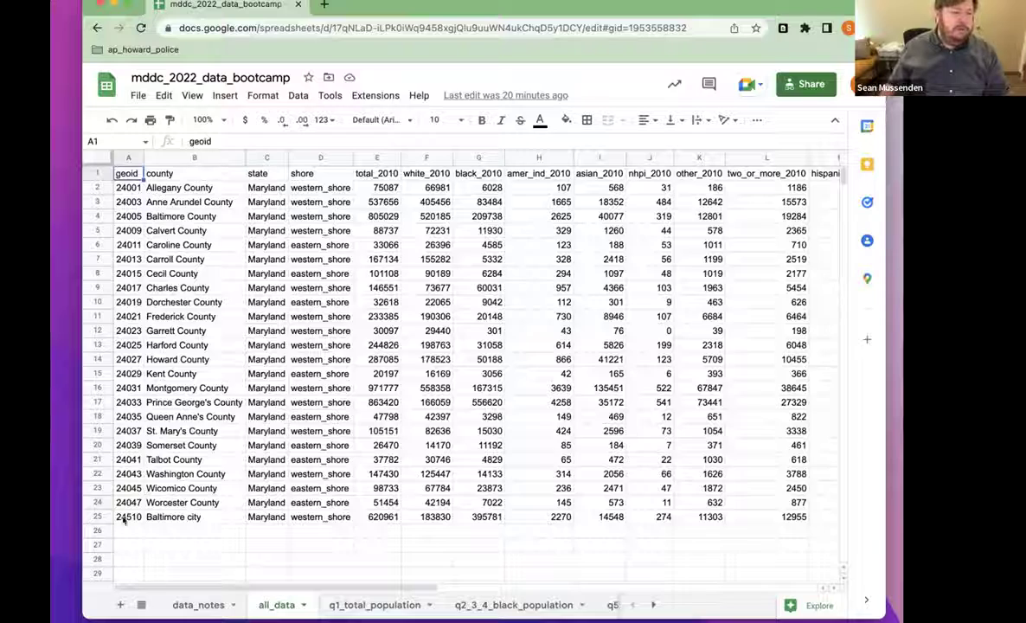
{"action": "scroll", "coordinate": [445, 472], "scroll_direction": "right", "scroll_amount": 15}
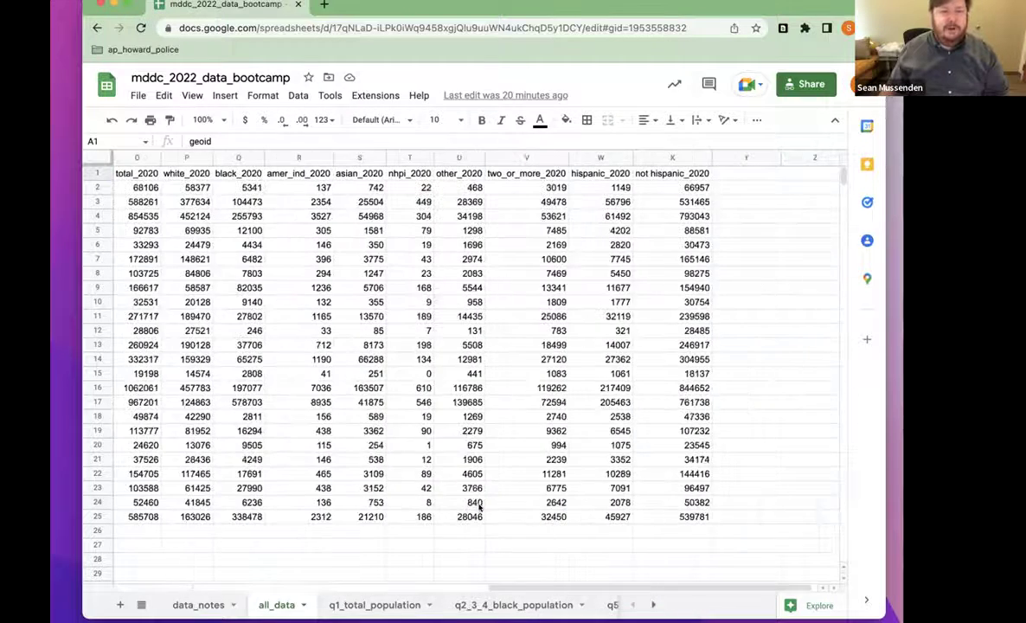
{"action": "scroll", "coordinate": [629, 514], "scroll_direction": "right", "scroll_amount": 2}
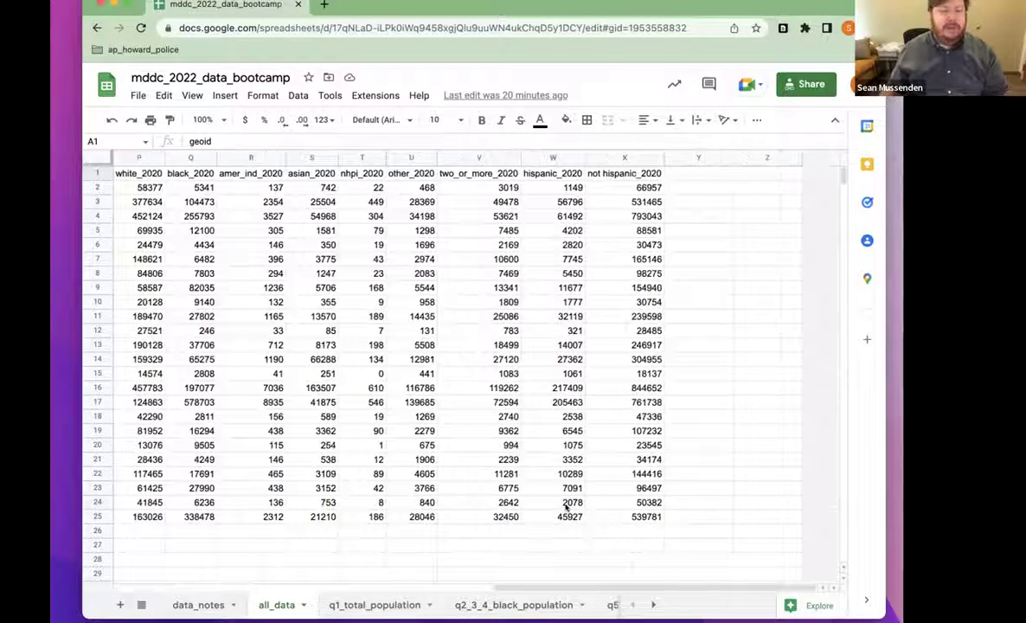
{"action": "scroll", "coordinate": [567, 508], "scroll_direction": "left", "scroll_amount": 8}
{"action": "scroll", "coordinate": [566, 509], "scroll_direction": "left", "scroll_amount": 9}
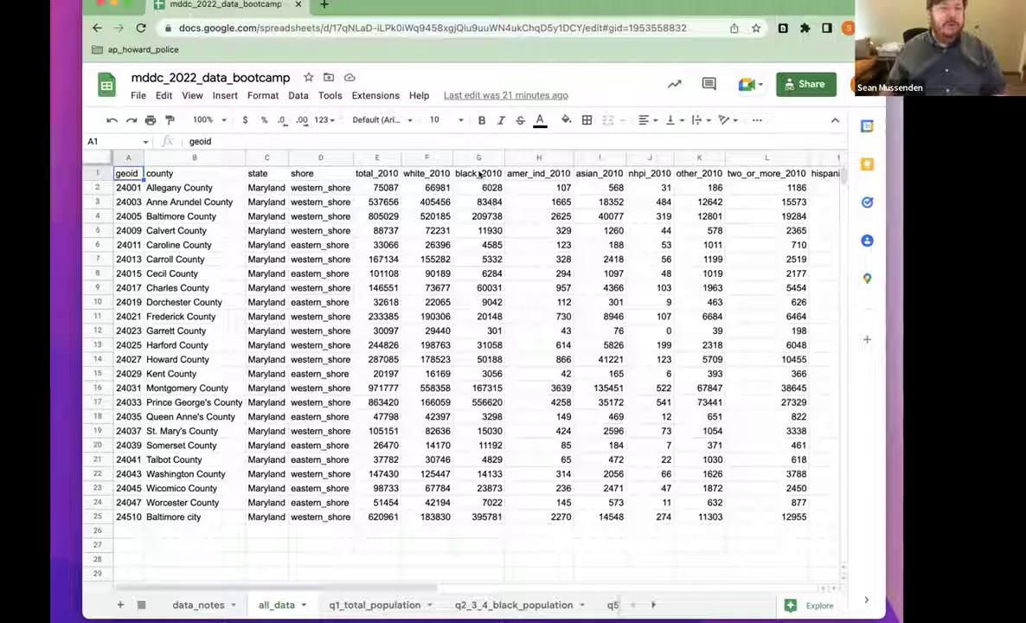
{"action": "scroll", "coordinate": [610, 292], "scroll_direction": "right", "scroll_amount": 10}
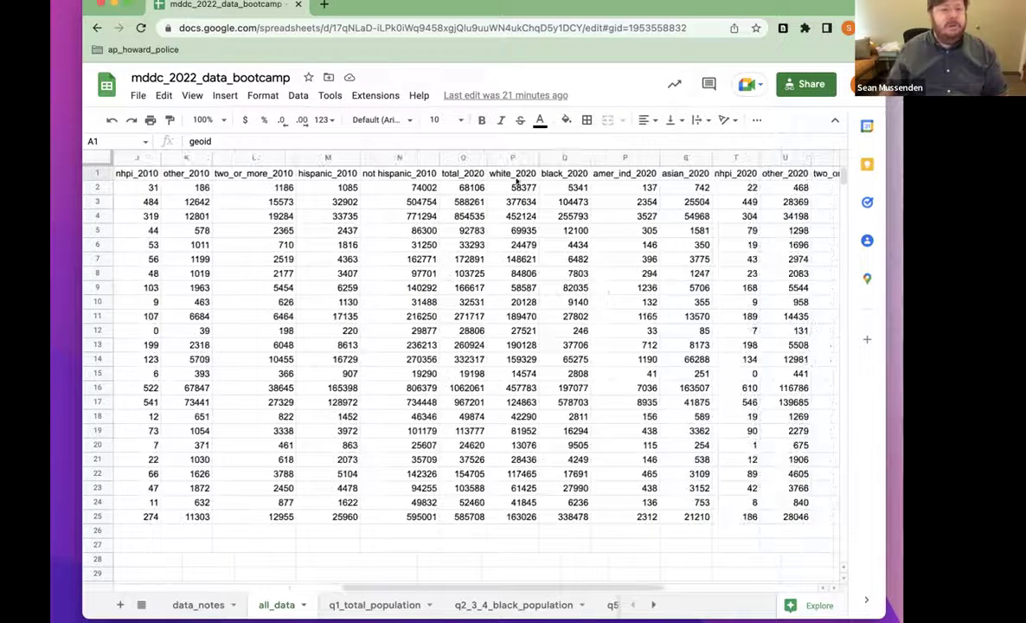
{"action": "scroll", "coordinate": [613, 198], "scroll_direction": "right", "scroll_amount": 1}
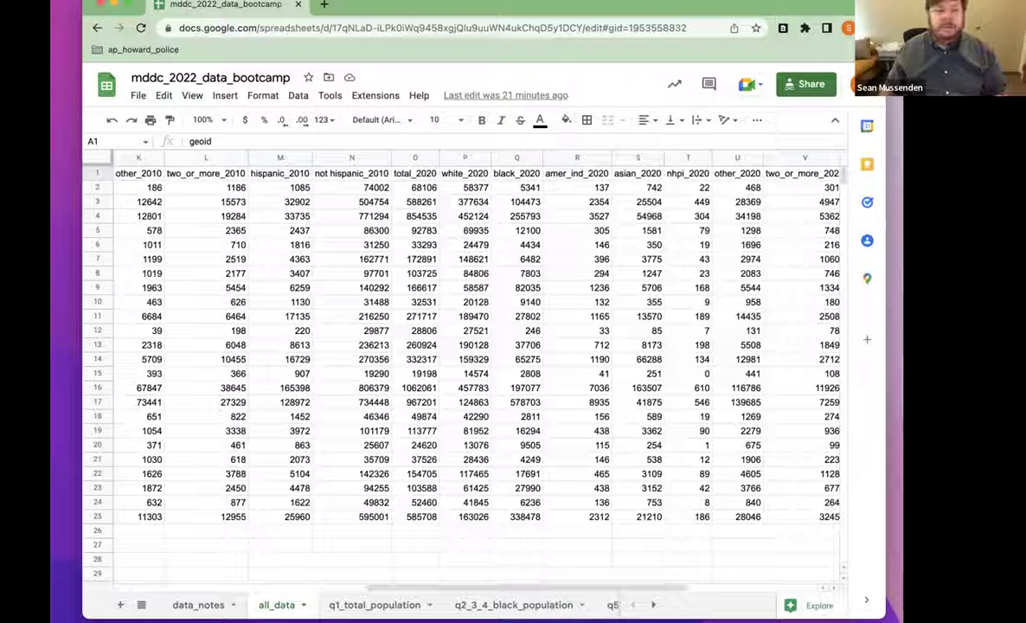
{"action": "scroll", "coordinate": [525, 302], "scroll_direction": "left", "scroll_amount": 10}
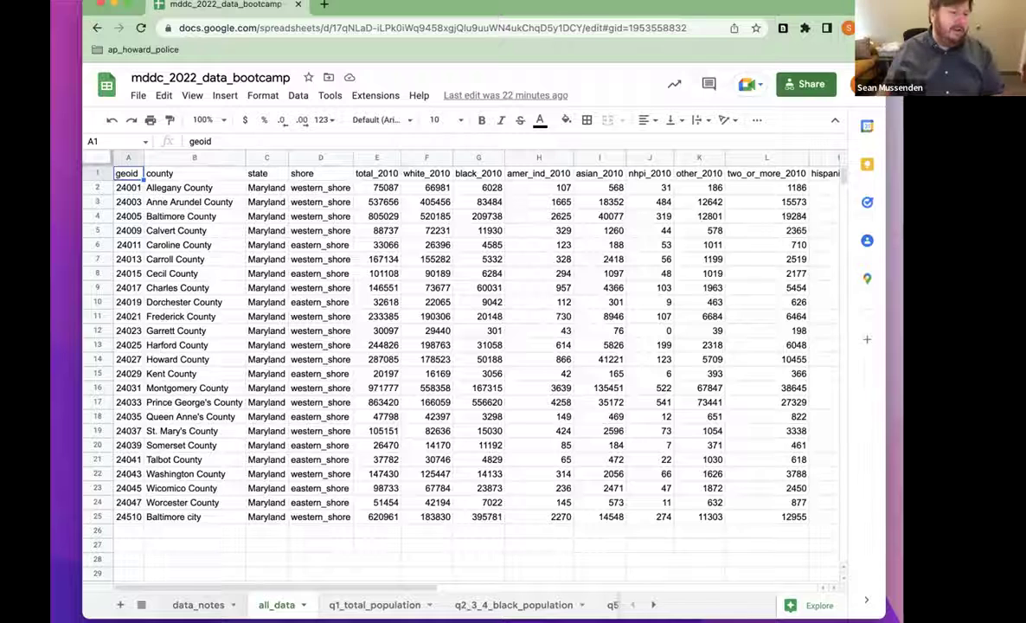
Review the data_notes explanations for the 2010 race columns, including amer_ind, nhpi, white, other and two_or_more
{"action": "left_click", "coordinate": [195, 605]}
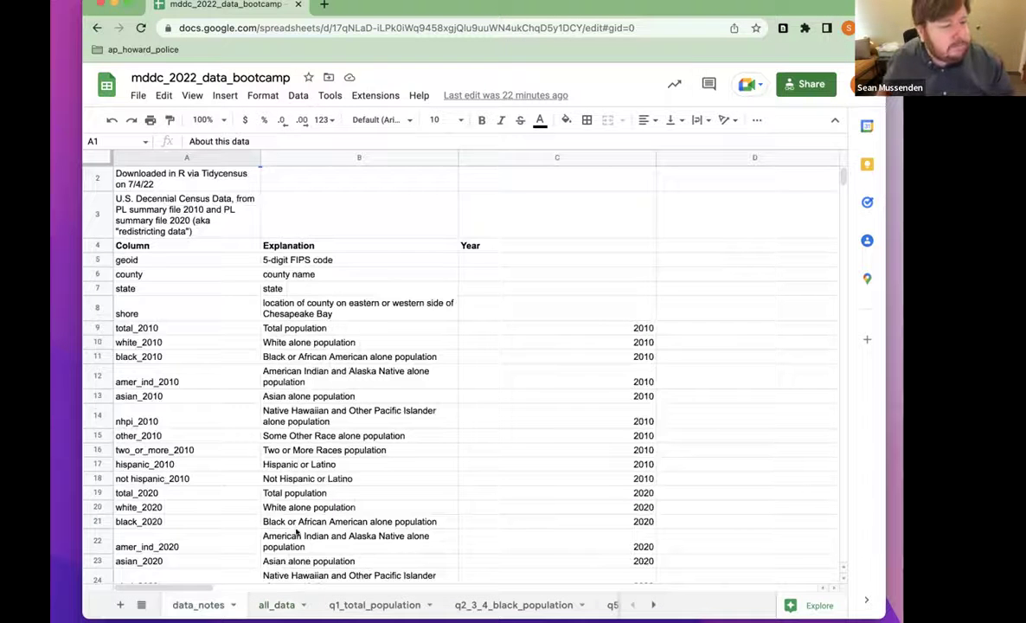
{"action": "left_click", "coordinate": [266, 373]}
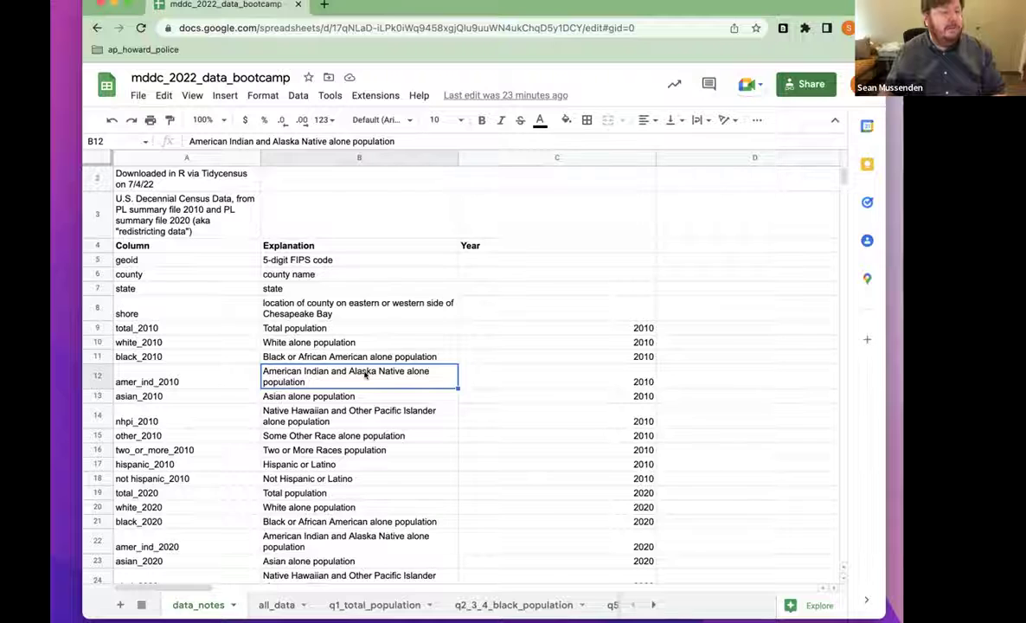
{"action": "left_click", "coordinate": [144, 419]}
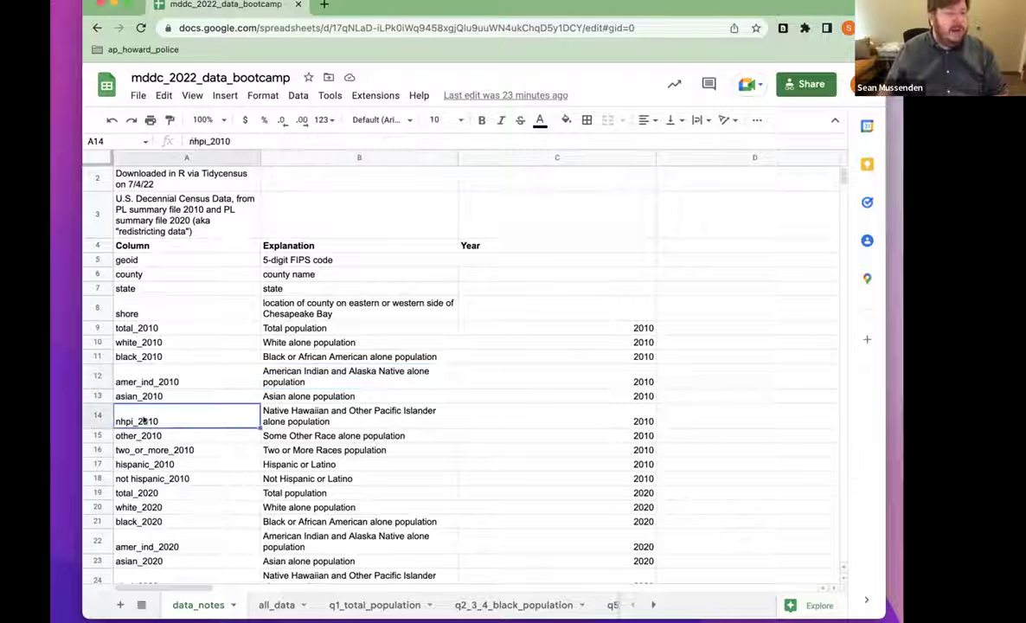
{"action": "left_click", "coordinate": [337, 418]}
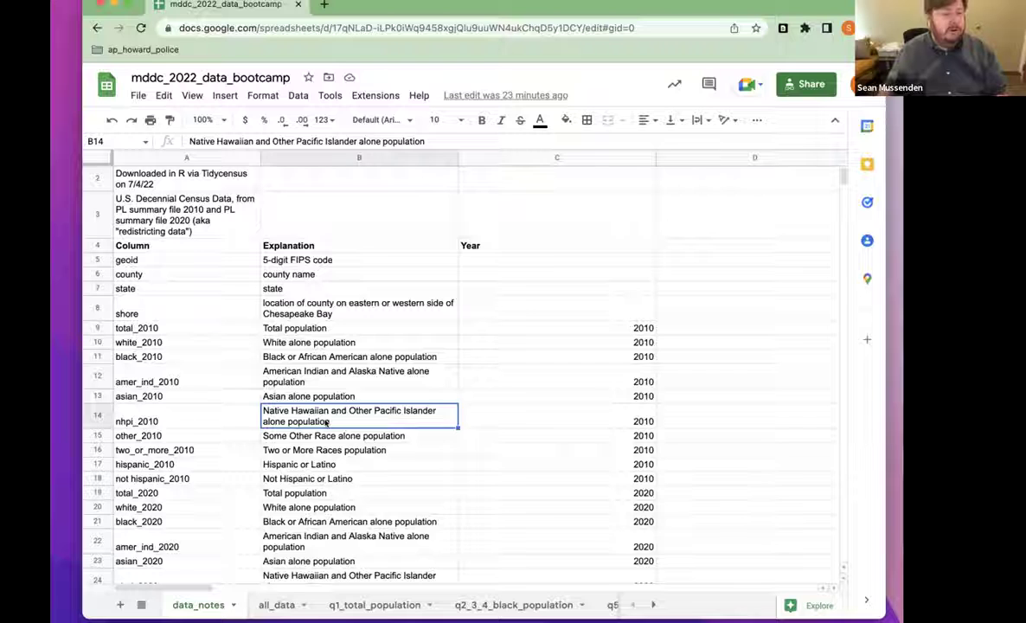
{"action": "left_click", "coordinate": [174, 419]}
{"action": "left_click", "coordinate": [197, 345]}
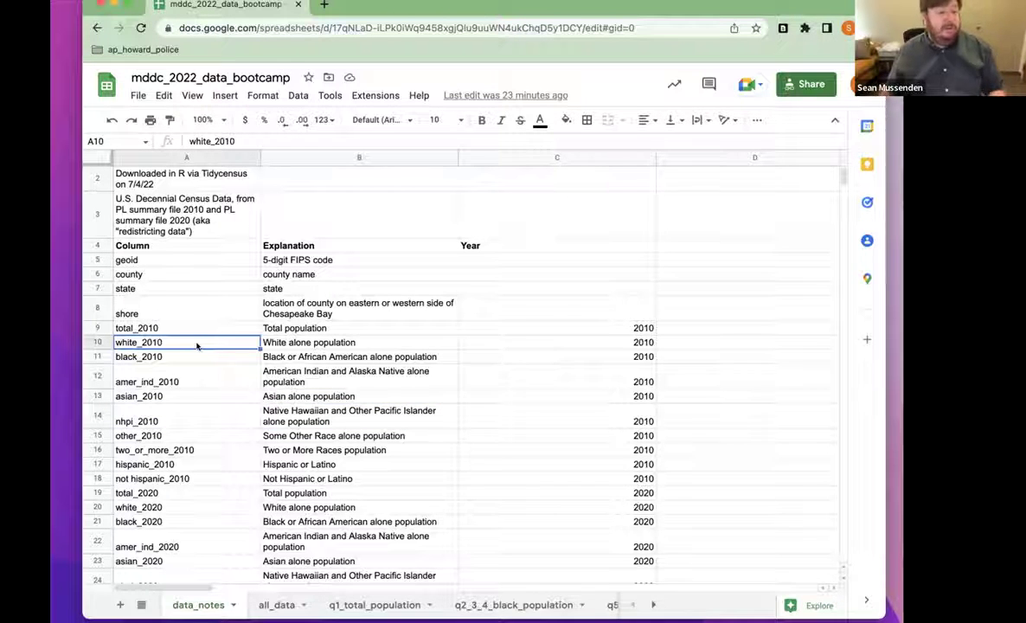
{"action": "left_click", "coordinate": [316, 344]}
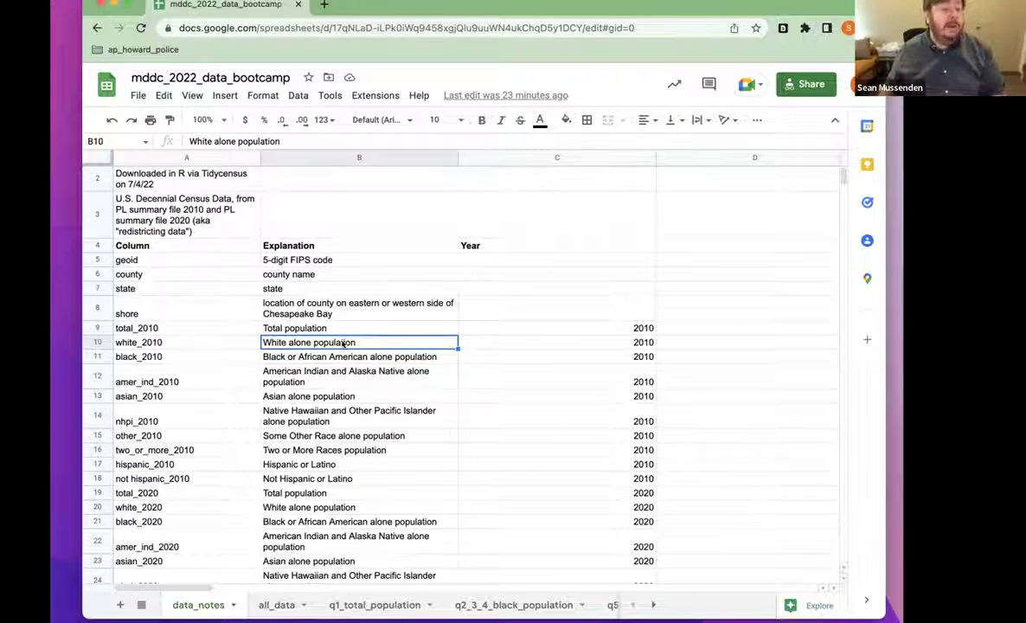
{"action": "left_click", "coordinate": [156, 439]}
{"action": "left_click", "coordinate": [305, 437]}
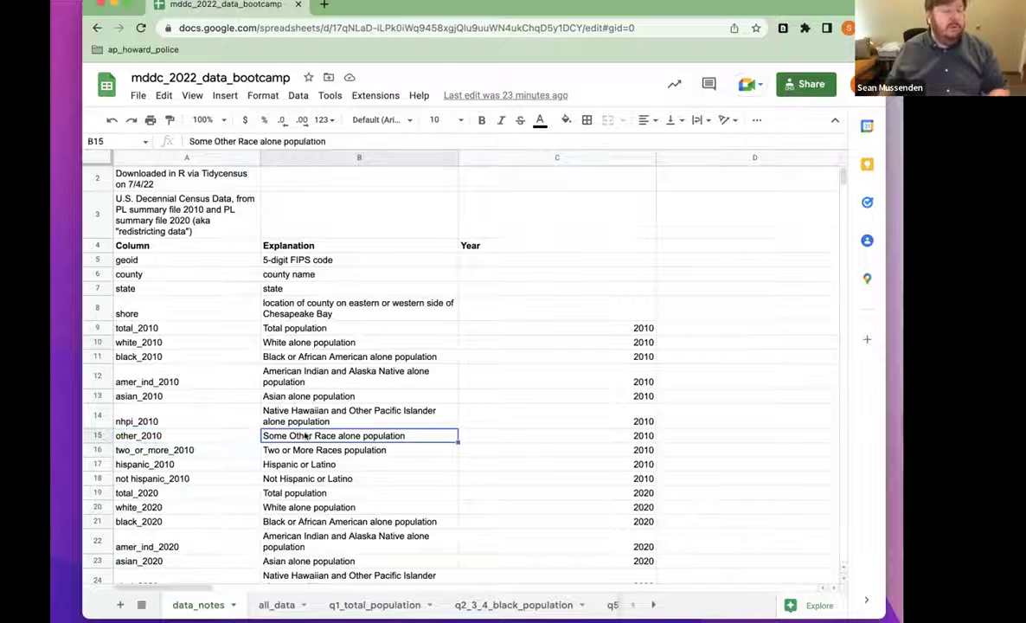
{"action": "left_click", "coordinate": [196, 449]}
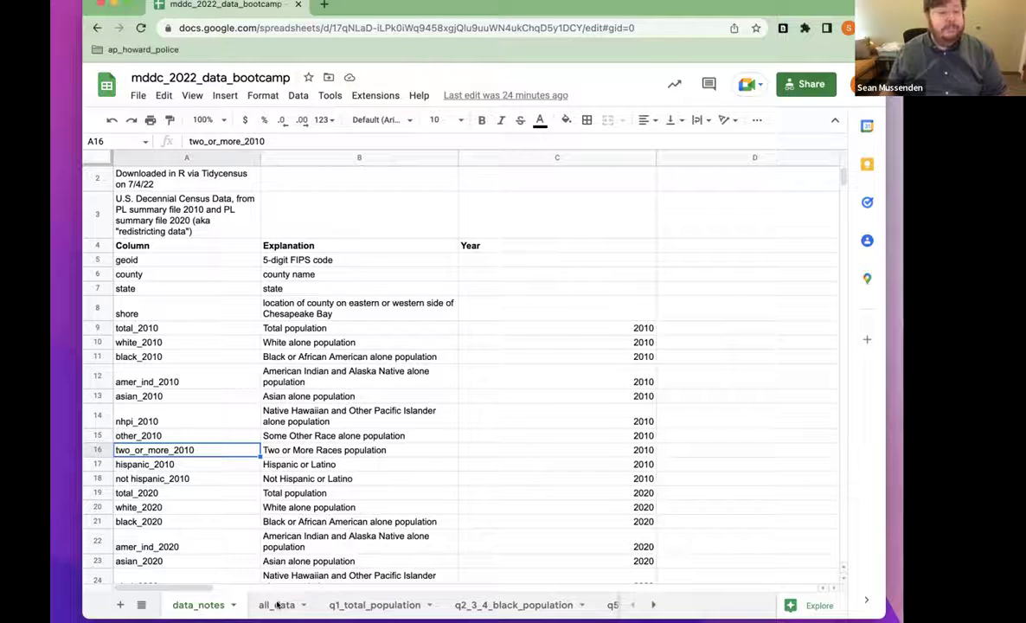
Check the full extent of the all_data table, across all its columns and down to the last county row
{"action": "left_click", "coordinate": [278, 605]}
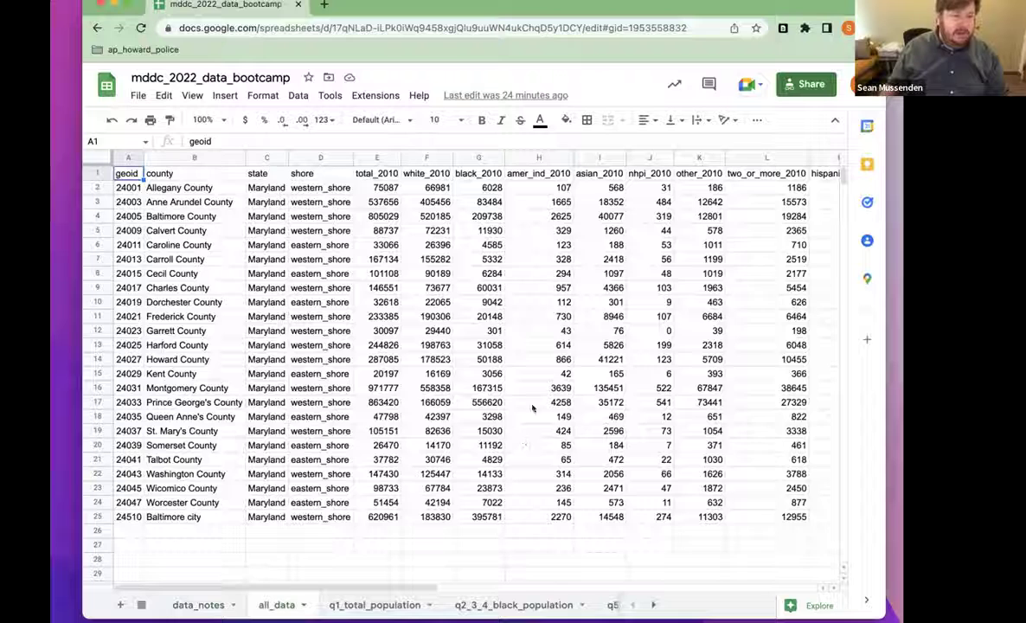
{"action": "scroll", "coordinate": [699, 360], "scroll_direction": "right", "scroll_amount": 3}
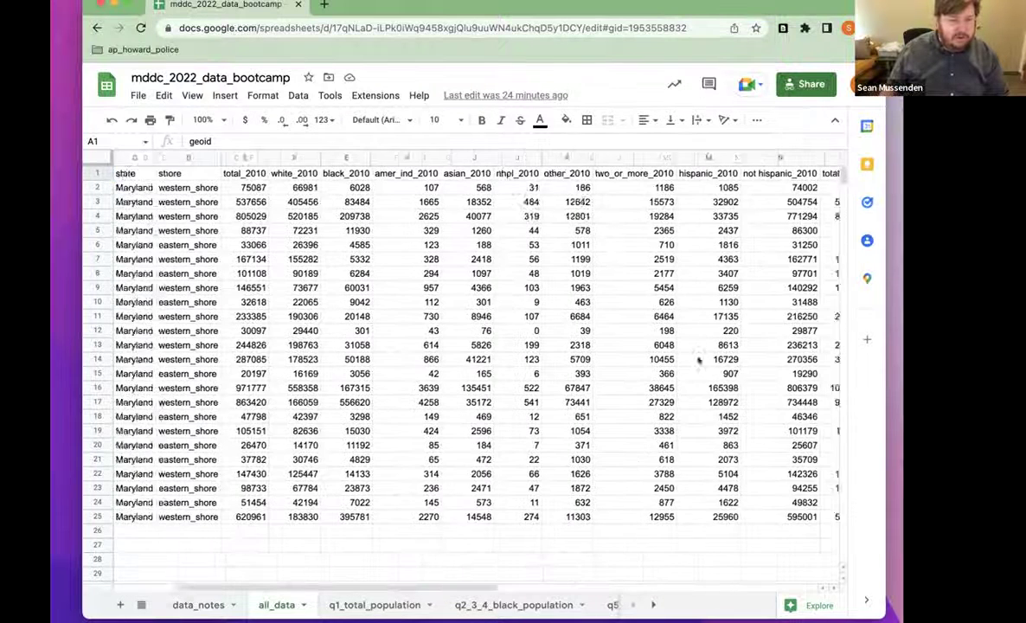
{"action": "scroll", "coordinate": [699, 360], "scroll_direction": "right", "scroll_amount": 2}
{"action": "scroll", "coordinate": [697, 282], "scroll_direction": "right", "scroll_amount": 3}
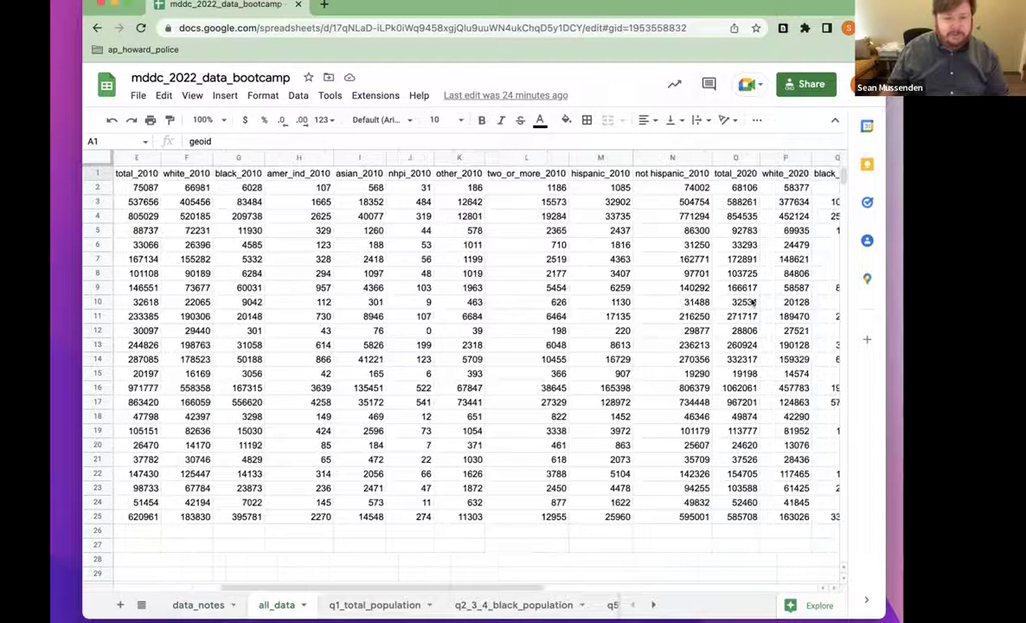
{"action": "scroll", "coordinate": [427, 332], "scroll_direction": "right", "scroll_amount": 2}
{"action": "left_click", "coordinate": [428, 333]}
{"action": "scroll", "coordinate": [427, 332], "scroll_direction": "right", "scroll_amount": 2}
{"action": "scroll", "coordinate": [433, 333], "scroll_direction": "right", "scroll_amount": 3}
{"action": "left_click", "coordinate": [648, 391]}
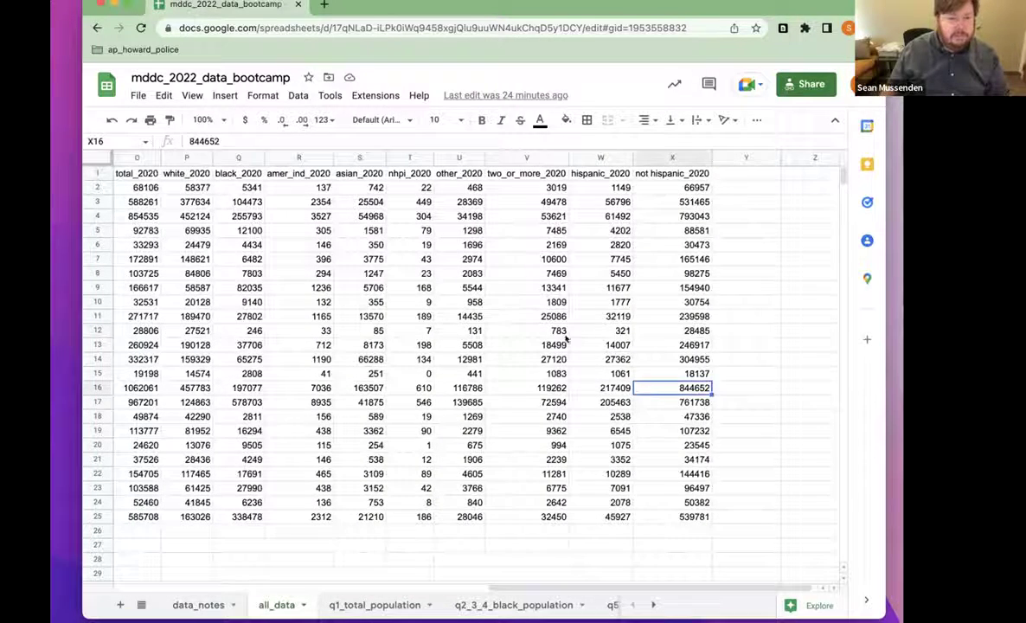
{"action": "left_click", "coordinate": [524, 331]}
{"action": "scroll", "coordinate": [410, 323], "scroll_direction": "down", "scroll_amount": 2}
{"action": "scroll", "coordinate": [363, 268], "scroll_direction": "up", "scroll_amount": 2}
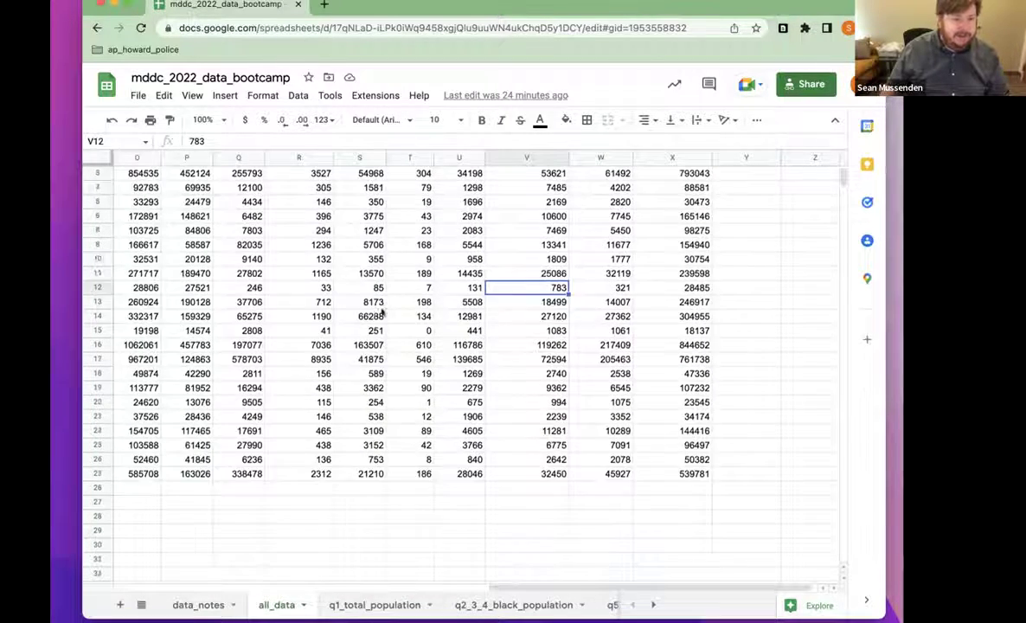
{"action": "scroll", "coordinate": [204, 212], "scroll_direction": "left", "scroll_amount": 3}
{"action": "scroll", "coordinate": [252, 224], "scroll_direction": "left", "scroll_amount": 5}
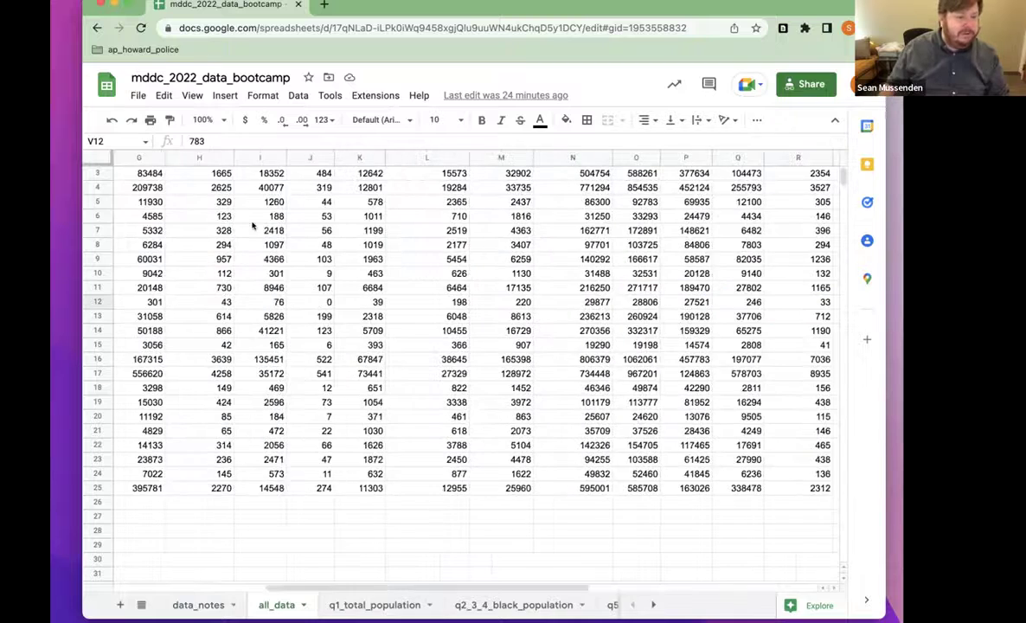
{"action": "scroll", "coordinate": [251, 223], "scroll_direction": "up", "scroll_amount": 1}
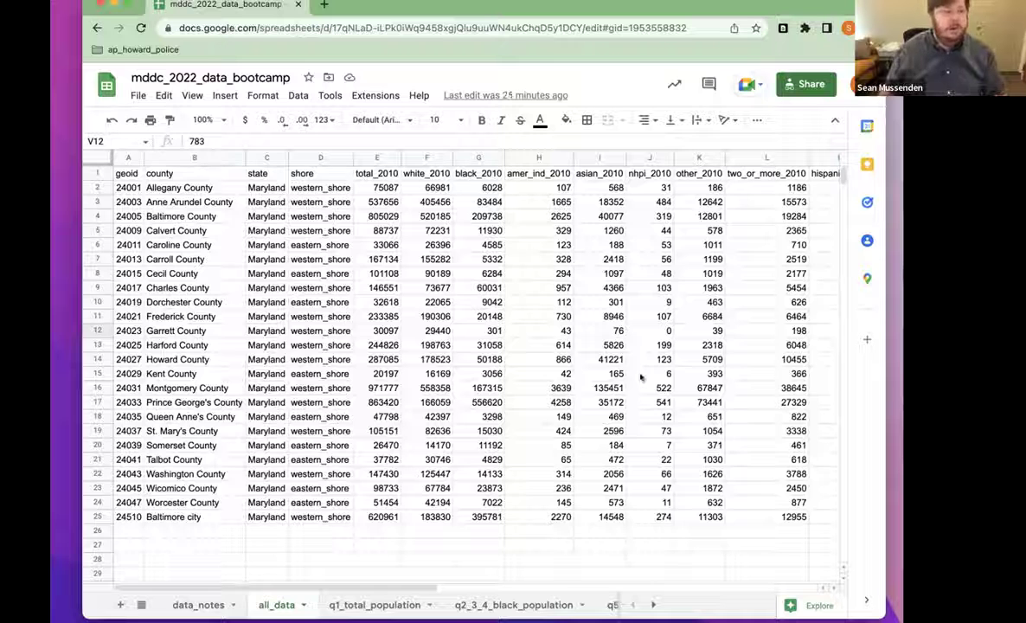
Make a copy of the workbook named Copy of mddc_2022_data_bootcamp in My Drive, and close the original
{"action": "left_click", "coordinate": [437, 29]}
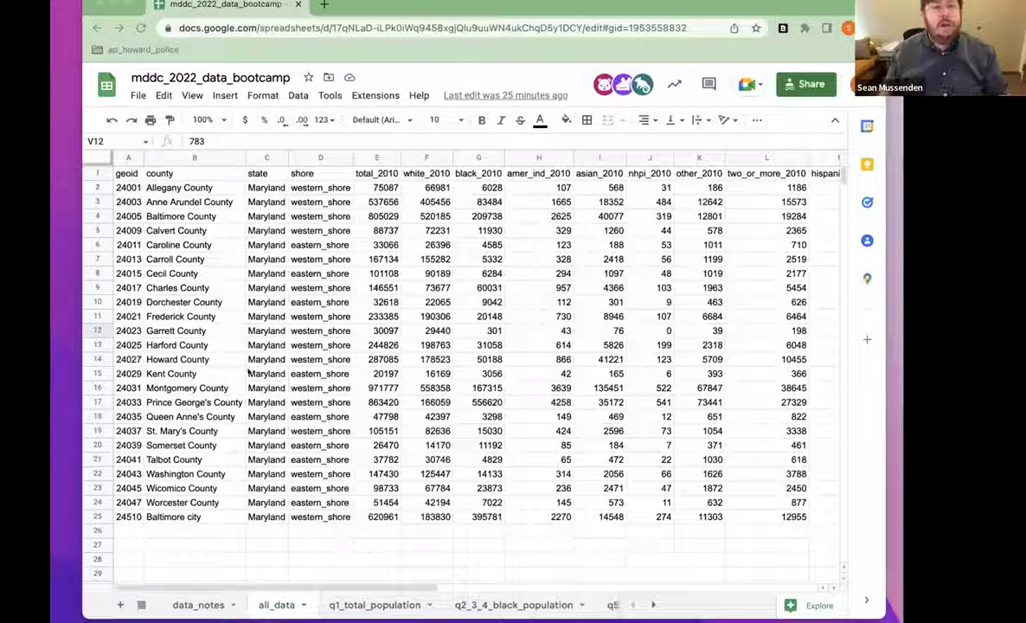
{"action": "left_click", "coordinate": [138, 95]}
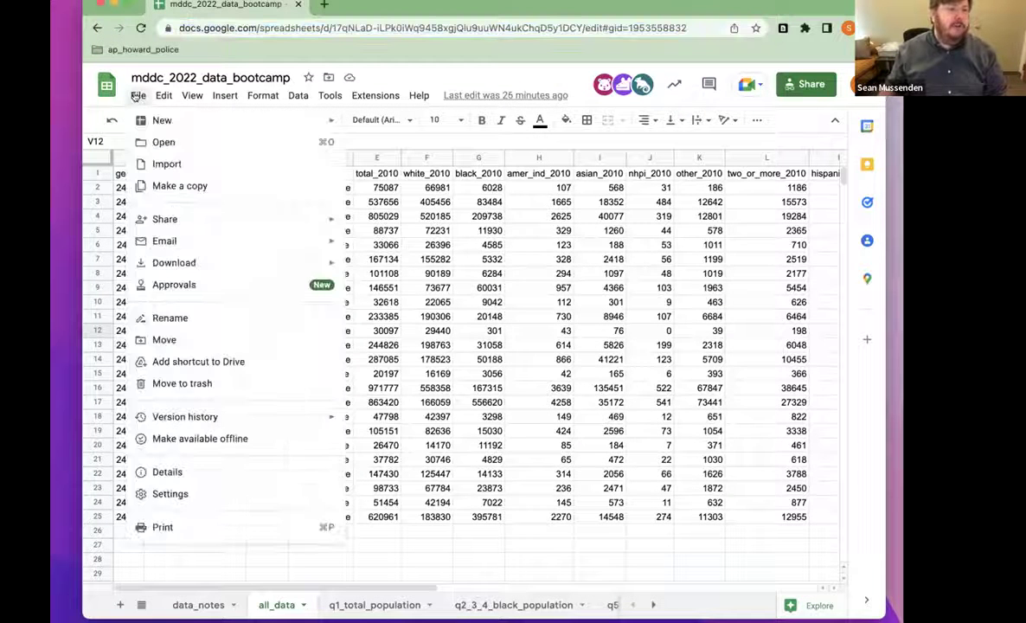
{"action": "left_click", "coordinate": [182, 187]}
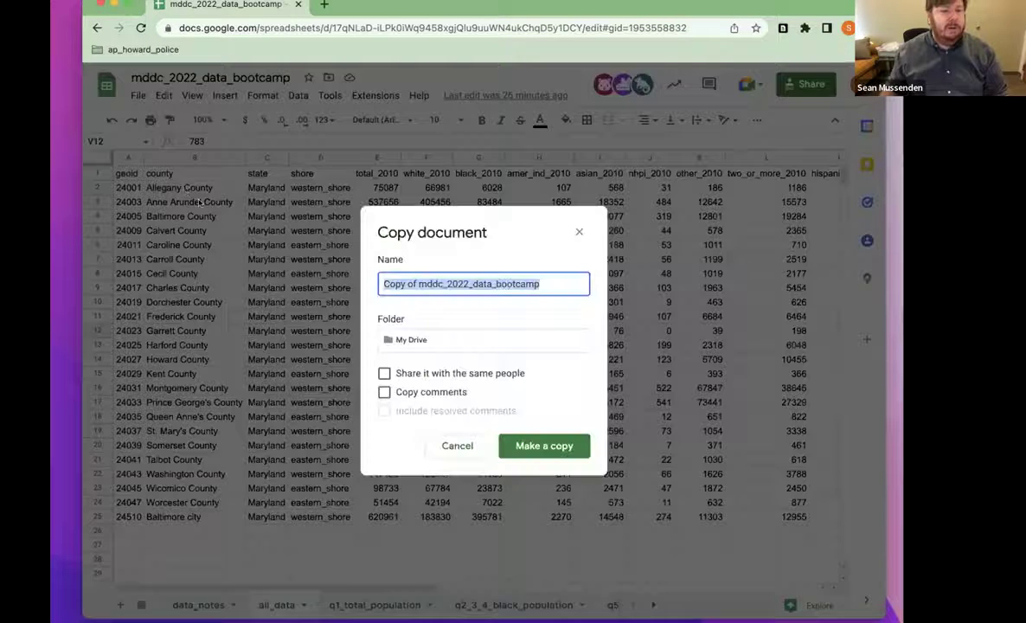
{"action": "left_click", "coordinate": [416, 283]}
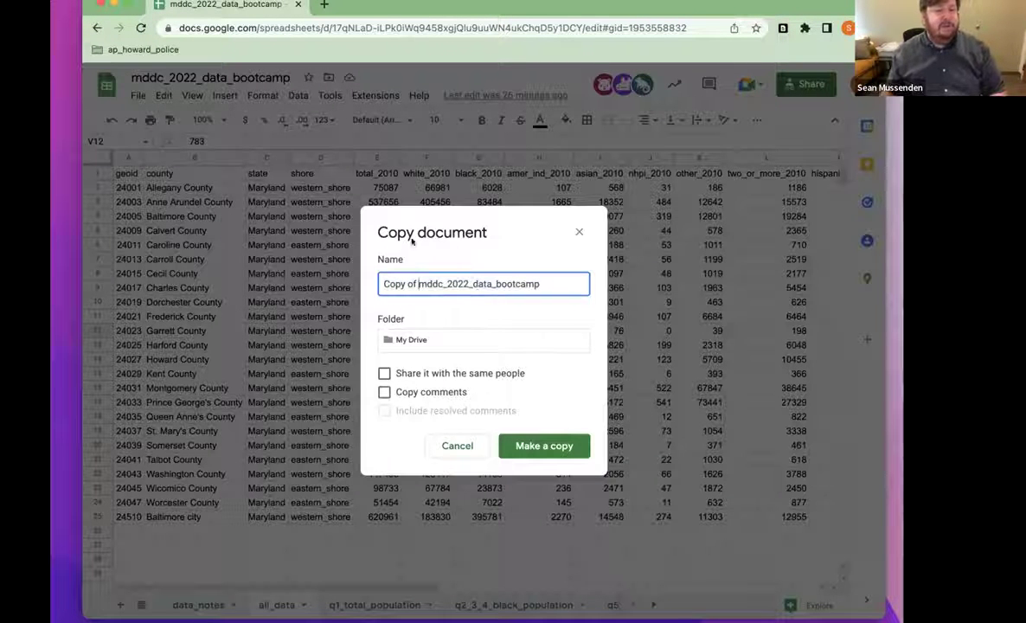
{"action": "left_click", "coordinate": [555, 447]}
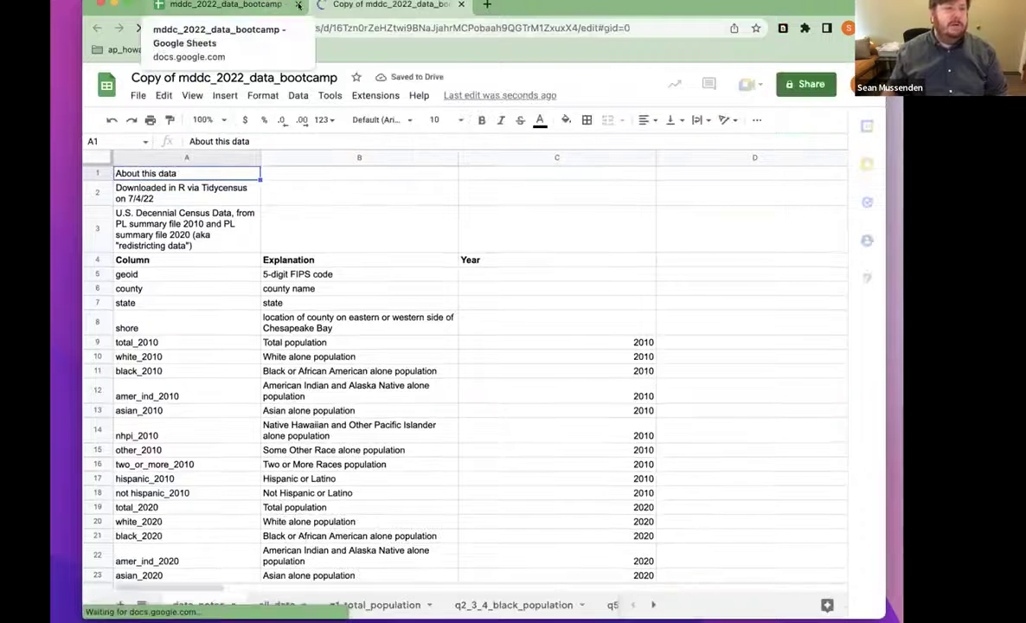
{"action": "left_click", "coordinate": [298, 4]}
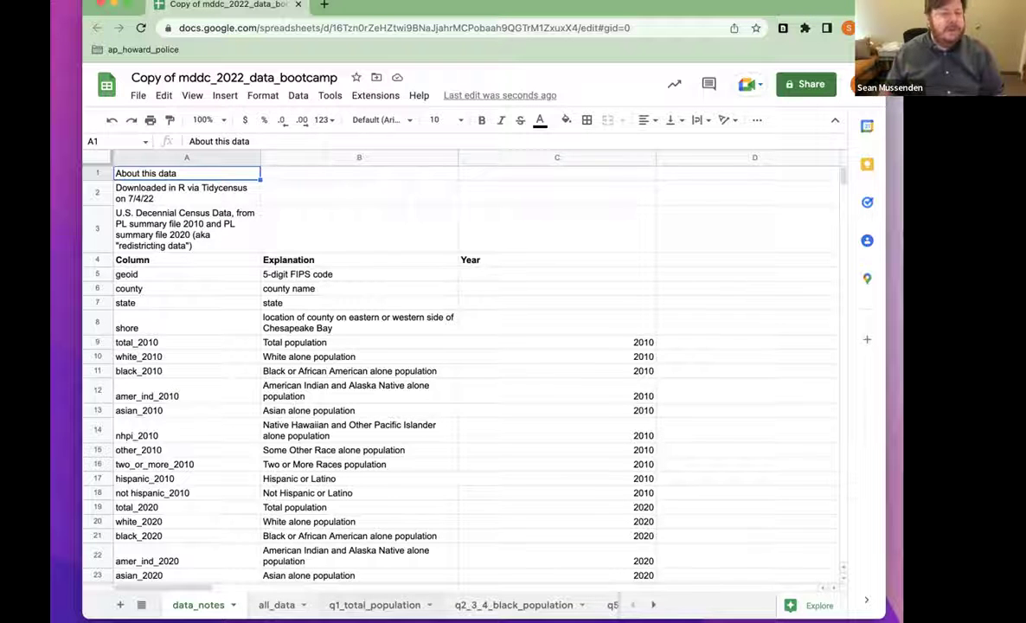
Sort the q1_total_population sheet by the total_2020 column from largest to smallest
{"action": "left_click", "coordinate": [356, 604]}
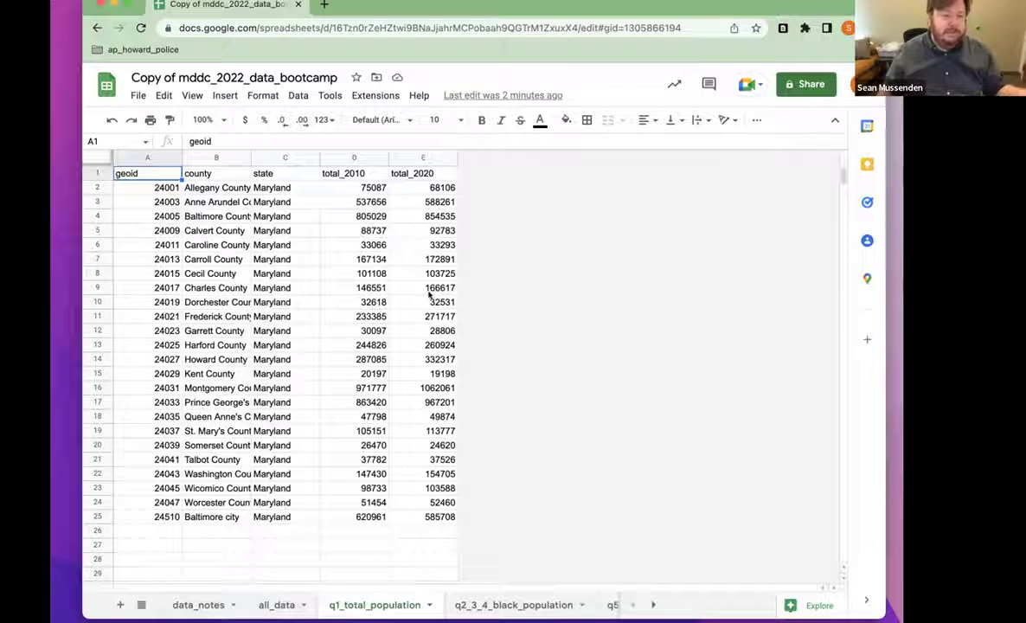
{"action": "left_click", "coordinate": [417, 173]}
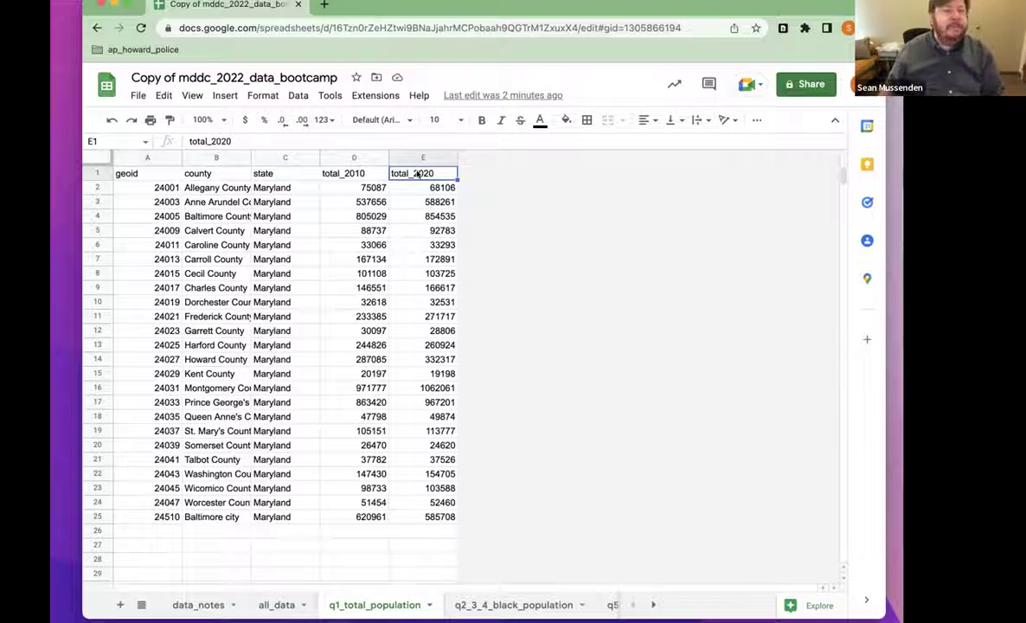
{"action": "left_click", "coordinate": [296, 94]}
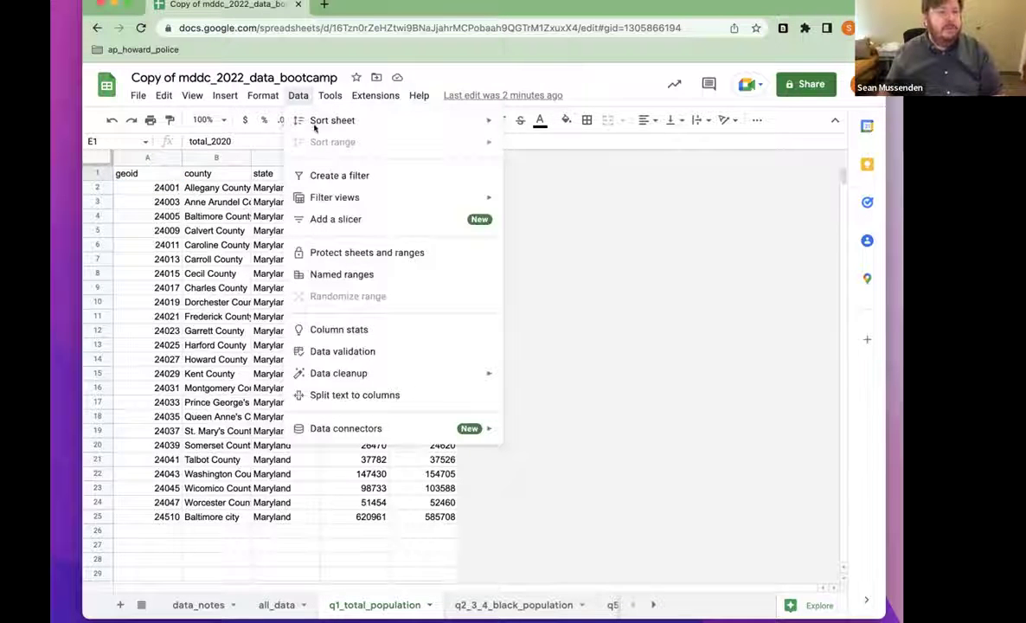
{"action": "mouse_move", "coordinate": [344, 118]}
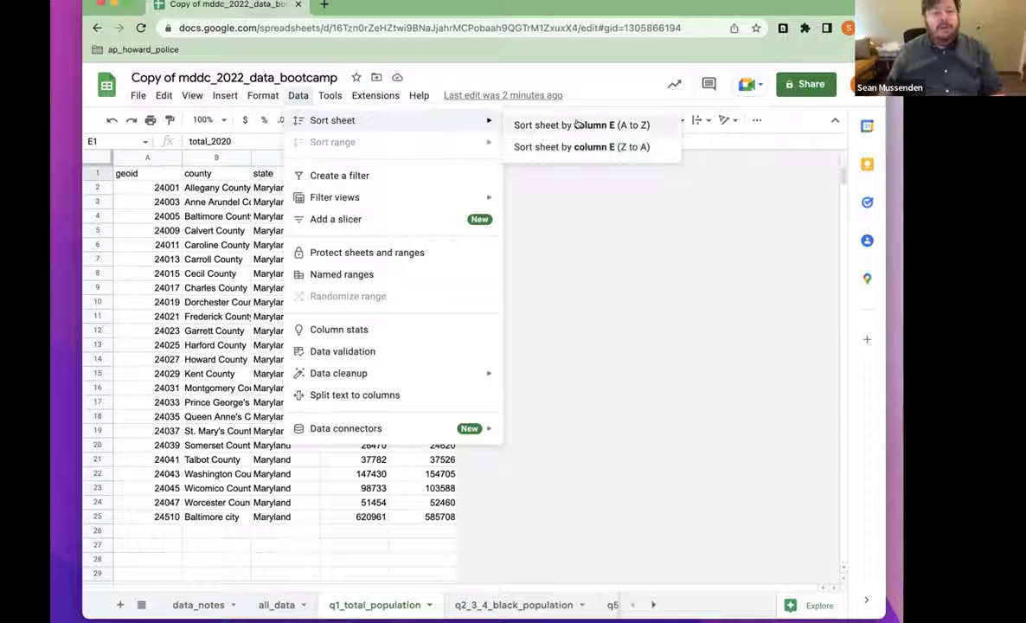
{"action": "left_click", "coordinate": [578, 146]}
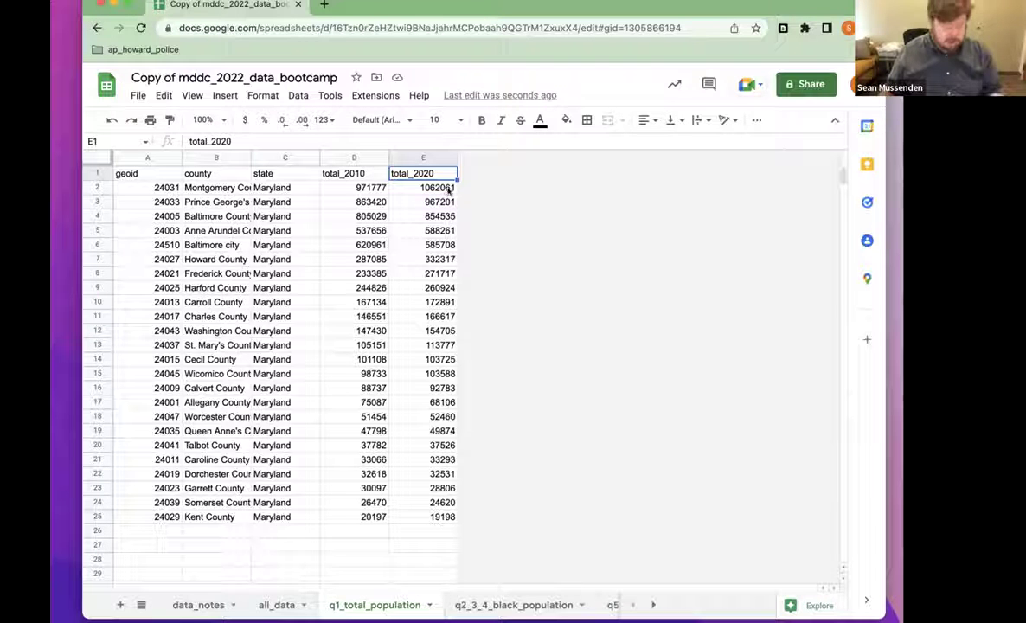
Undo the total_2020 sort and reapply it to the sheet in descending order
{"action": "key", "text": "ctrl+z"}
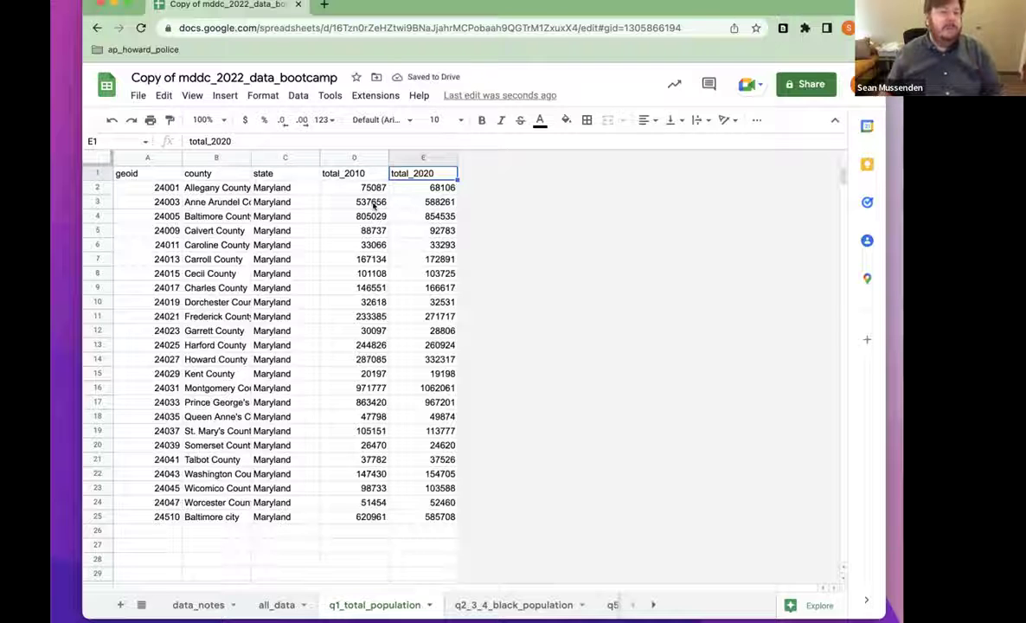
{"action": "left_click", "coordinate": [410, 201]}
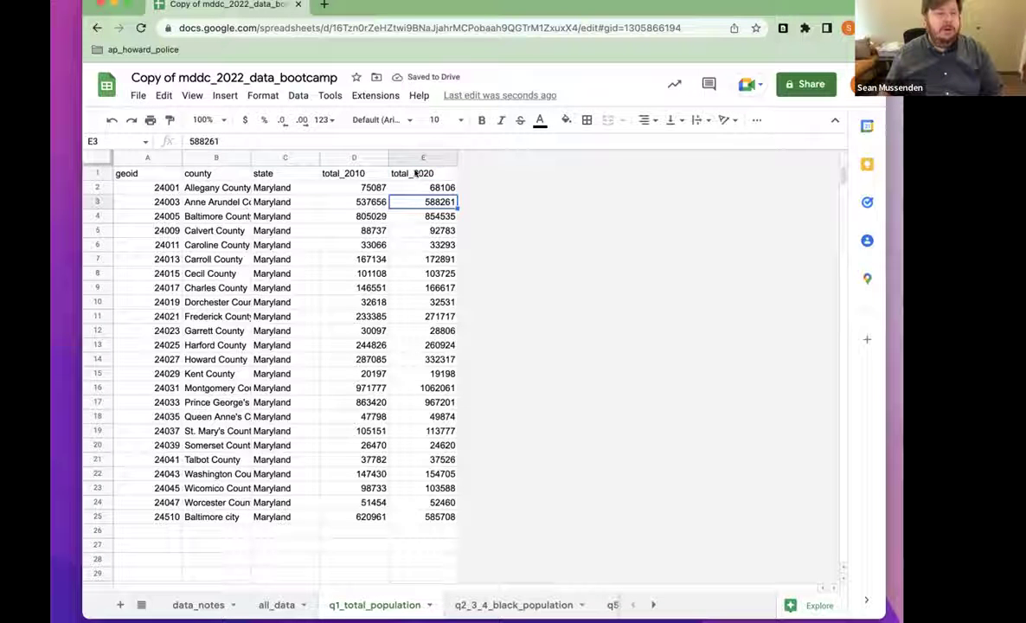
{"action": "left_click", "coordinate": [416, 173]}
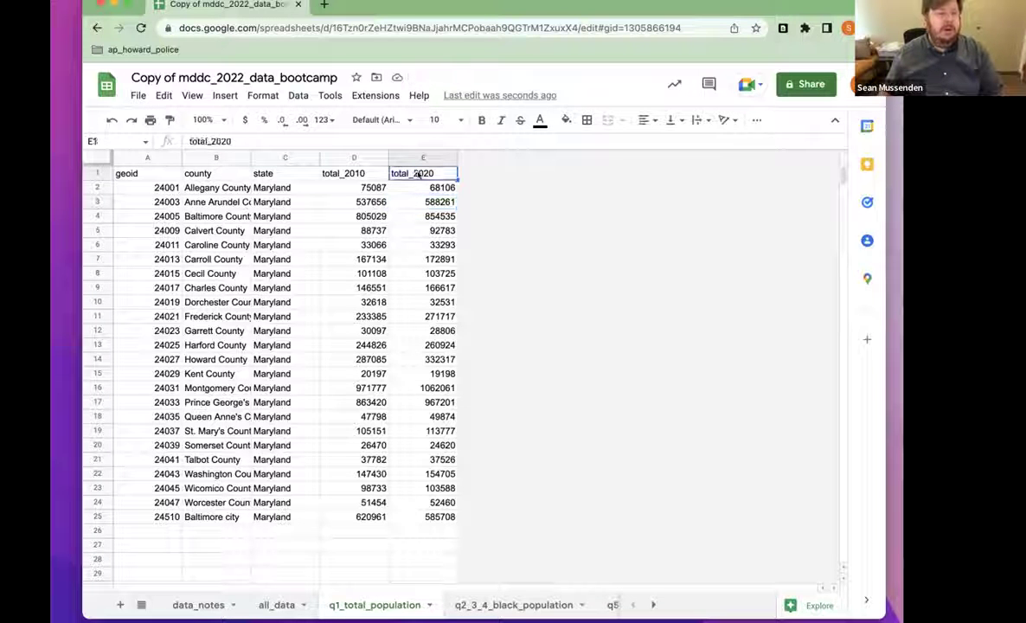
{"action": "left_click", "coordinate": [332, 173]}
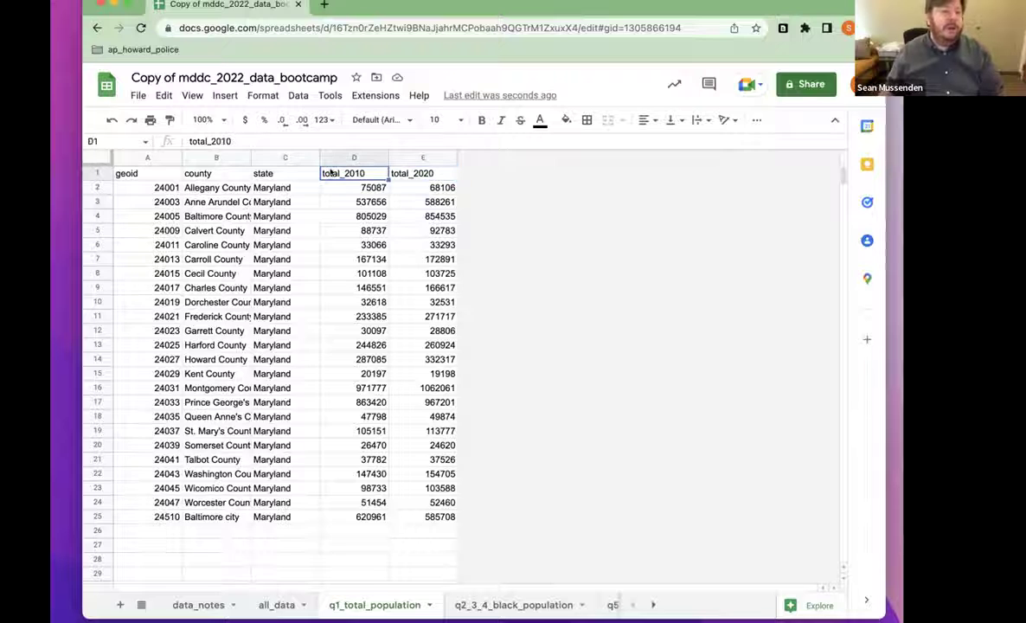
{"action": "left_click", "coordinate": [416, 173]}
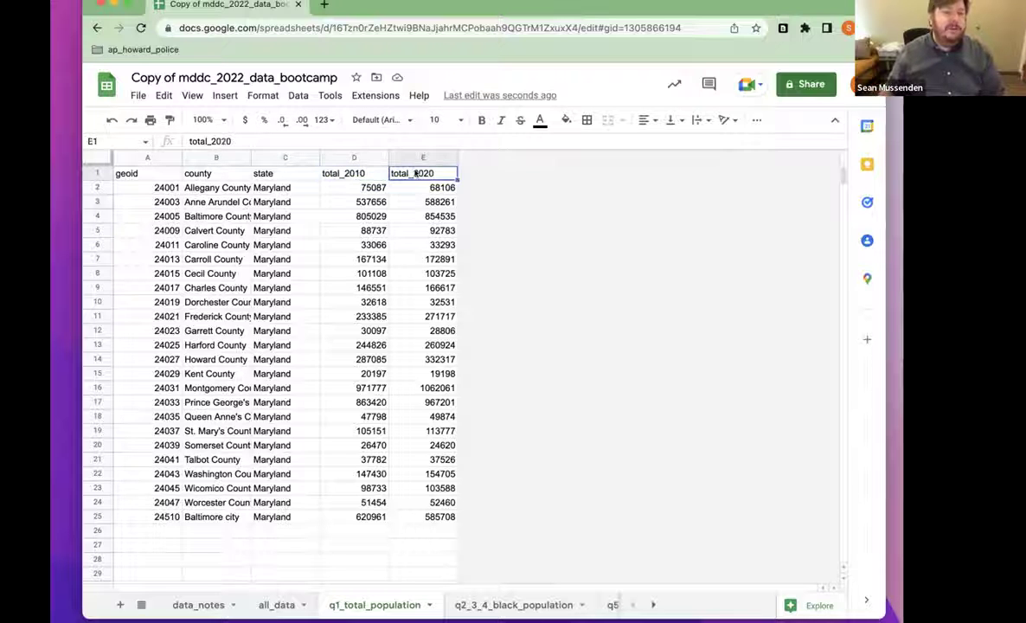
{"action": "left_click", "coordinate": [298, 95]}
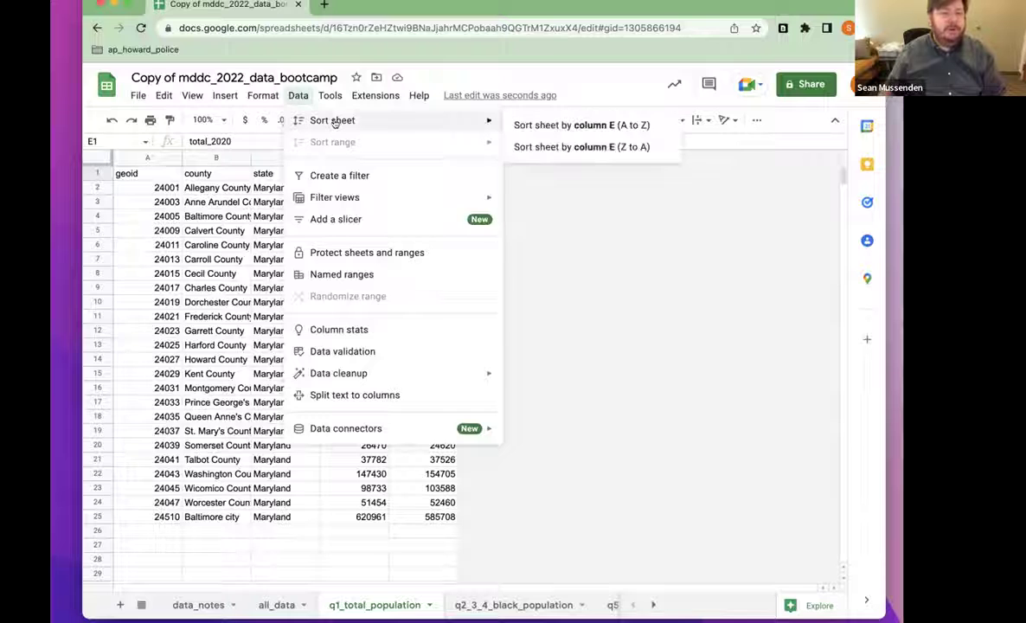
{"action": "left_click", "coordinate": [608, 148]}
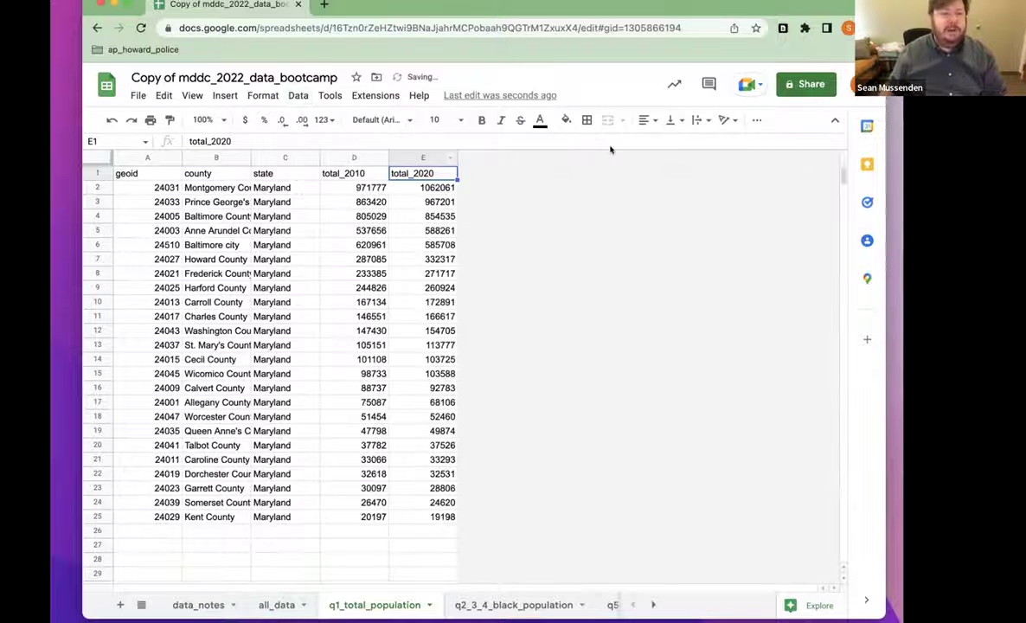
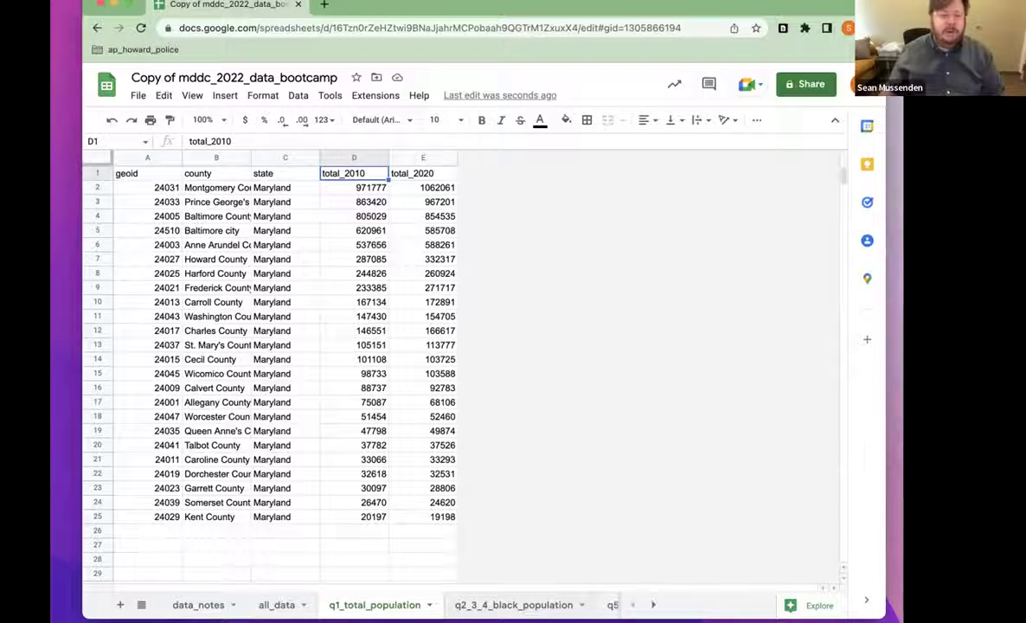
On the q2_3_4_black_population sheet, insert an empty column between black_2010 and total_2020
{"action": "left_click", "coordinate": [547, 607]}
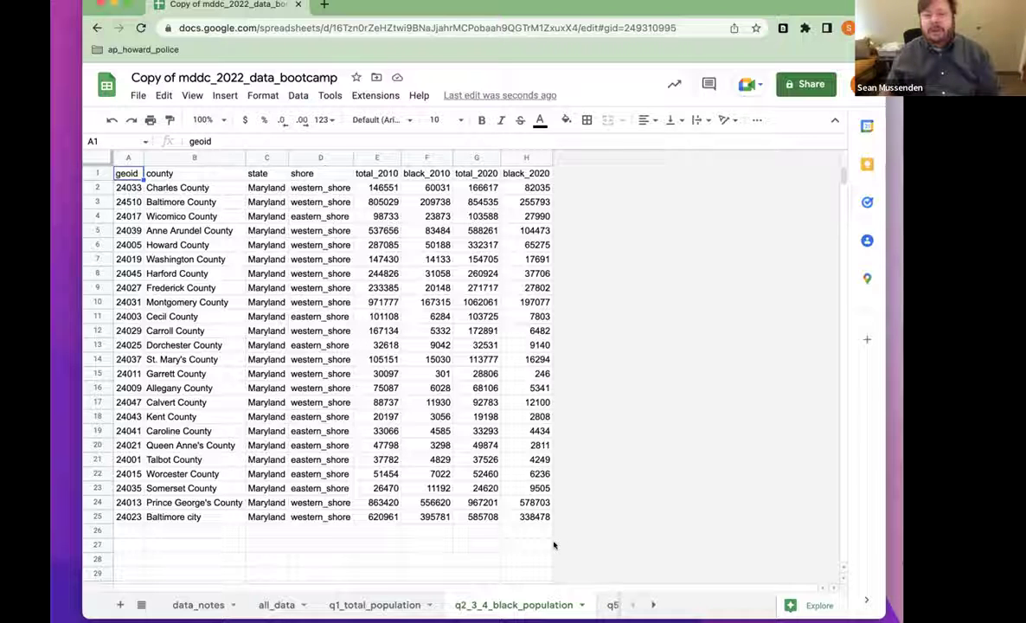
{"action": "left_click", "coordinate": [533, 189]}
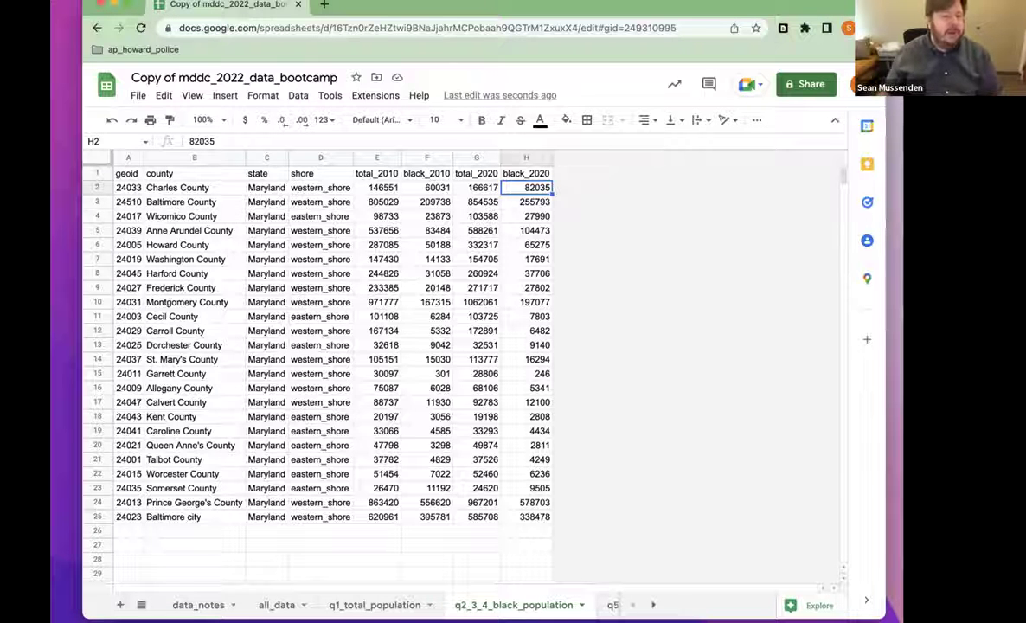
{"action": "left_click", "coordinate": [478, 173]}
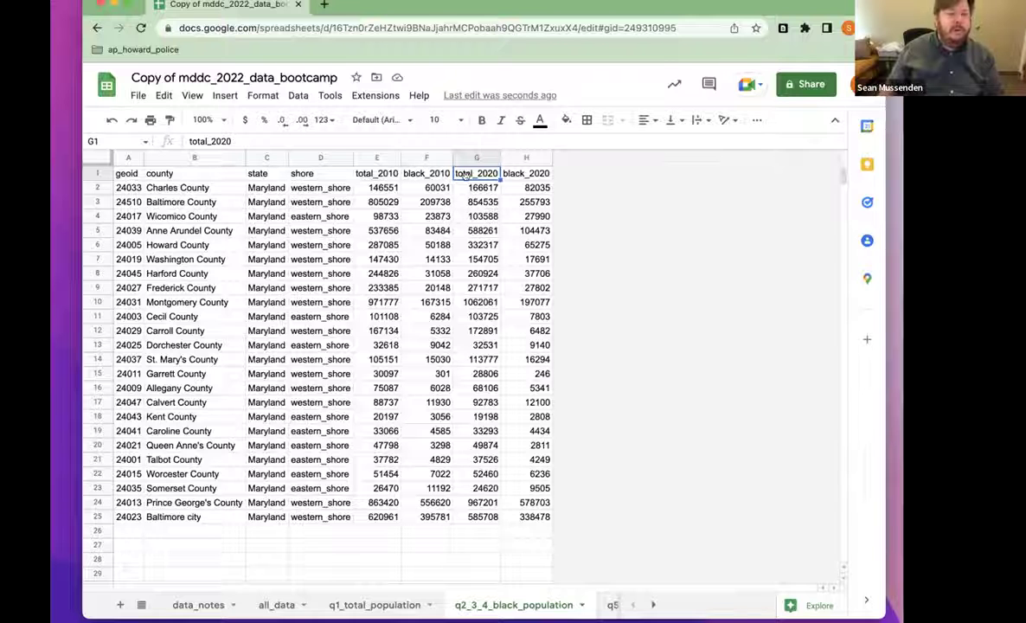
{"action": "left_click", "coordinate": [224, 95]}
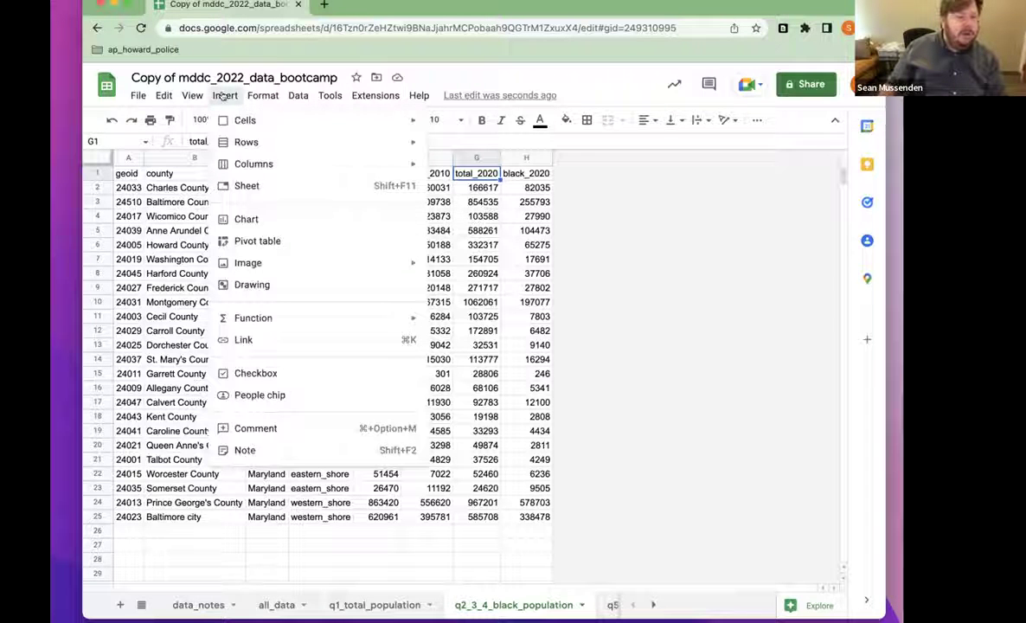
{"action": "mouse_move", "coordinate": [333, 166]}
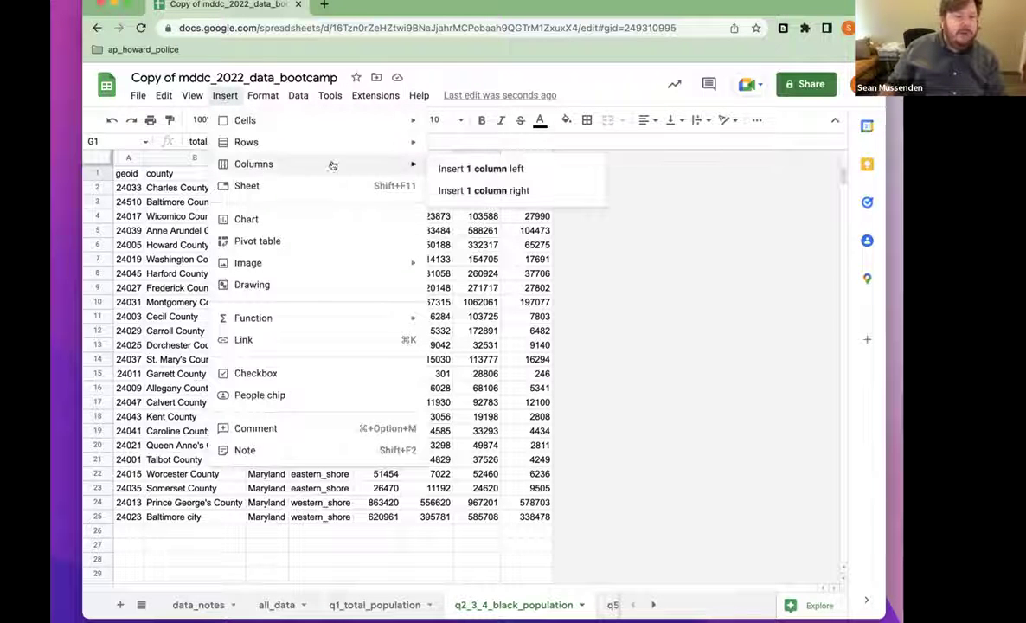
{"action": "left_click", "coordinate": [457, 167]}
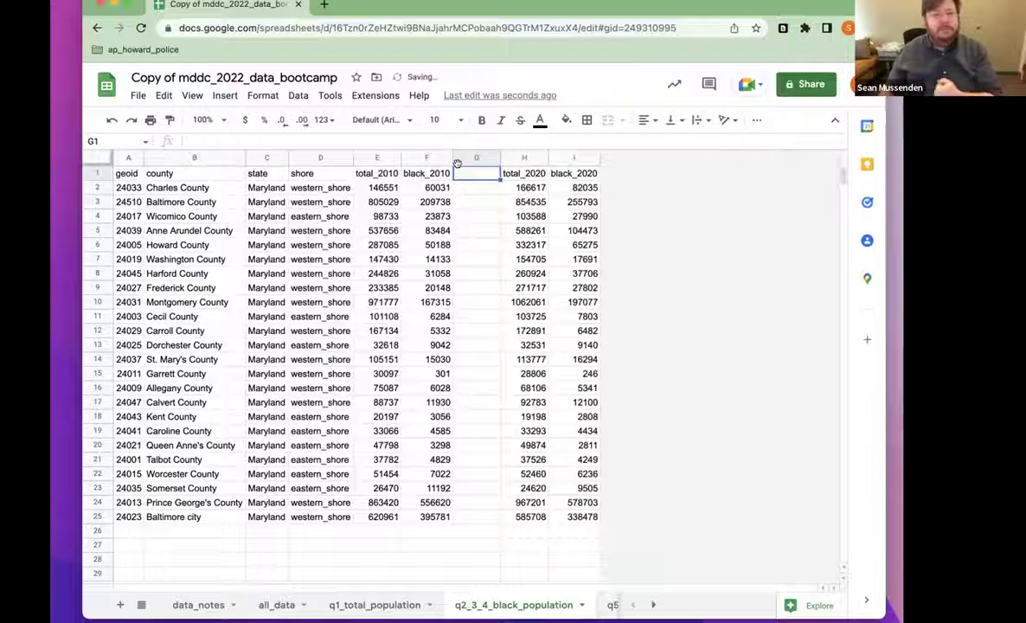
Head the new column pct_black_2010 and widen it to fit the full header
{"action": "type", "text": "pct_black_2010"}
{"action": "key", "text": "Return"}
{"action": "key", "text": "Up"}
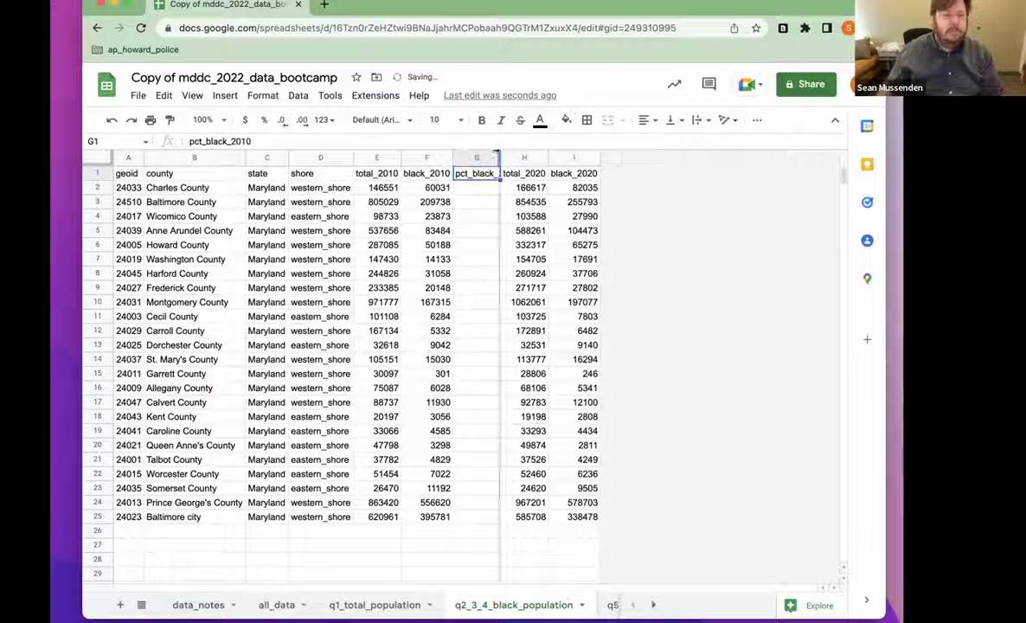
{"action": "left_click_drag", "start_coordinate": [497, 157], "coordinate": [522, 157]}
Calculate Charles County's pct_black_2010 in G2 as =F2/E2, declining the suggested autofill, and format the cell as a percentage
{"action": "left_click", "coordinate": [502, 192]}
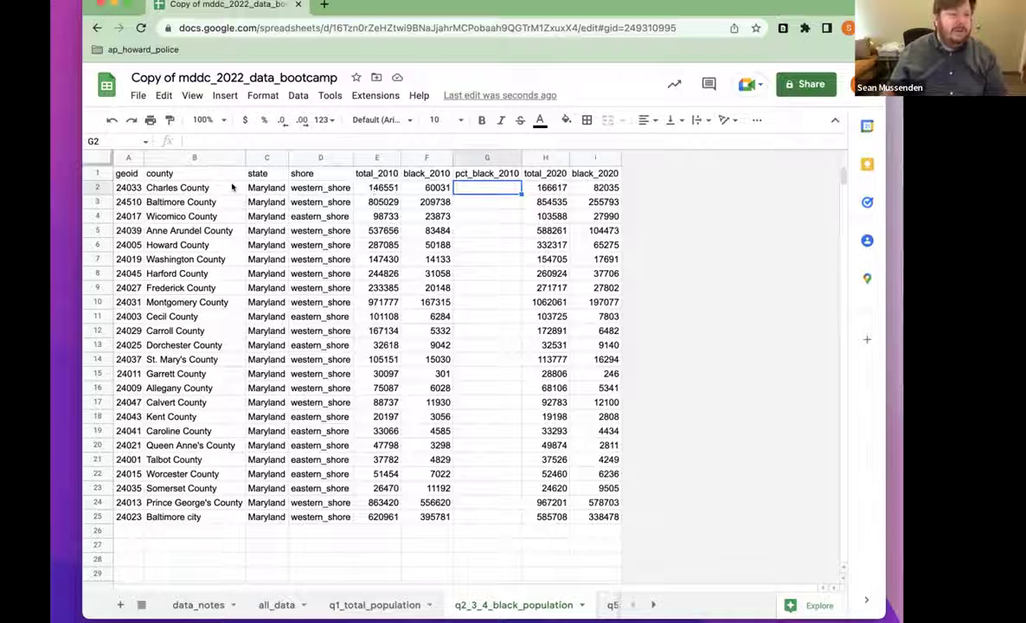
{"action": "left_click", "coordinate": [122, 171]}
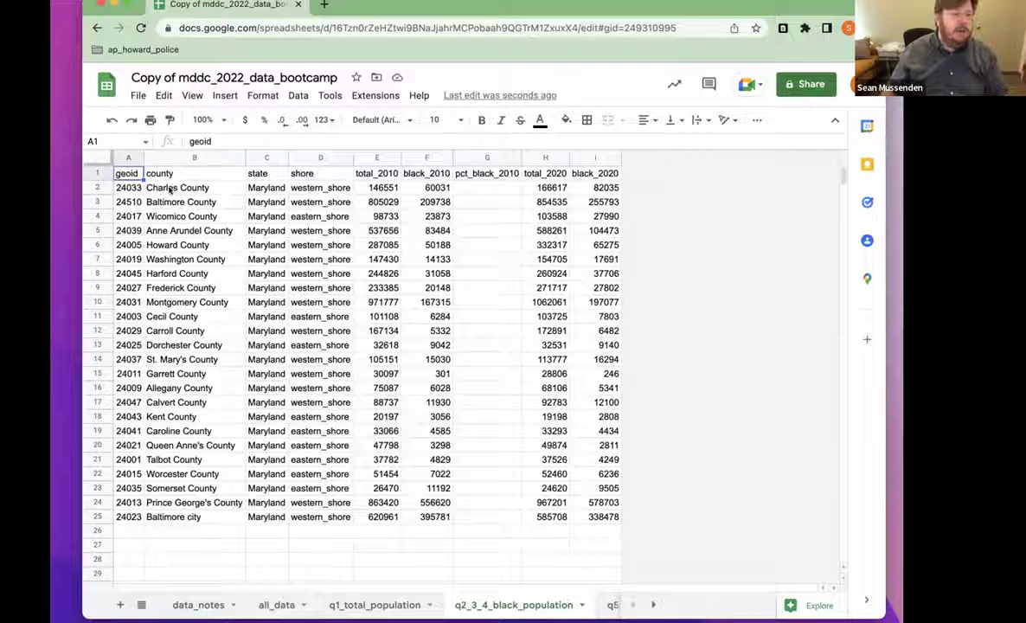
{"action": "left_click", "coordinate": [165, 185]}
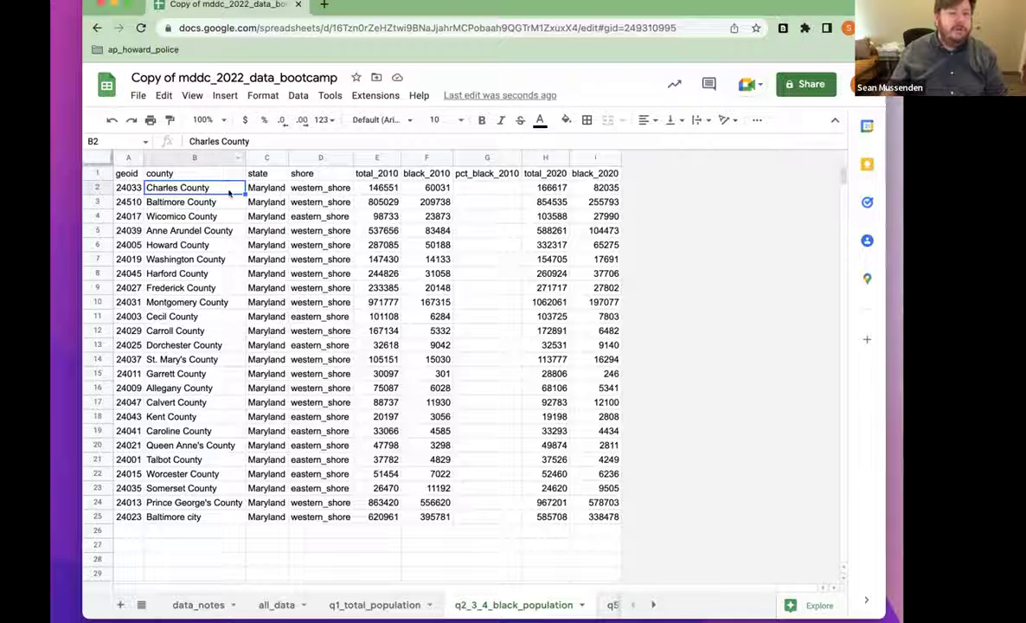
{"action": "left_click", "coordinate": [489, 189]}
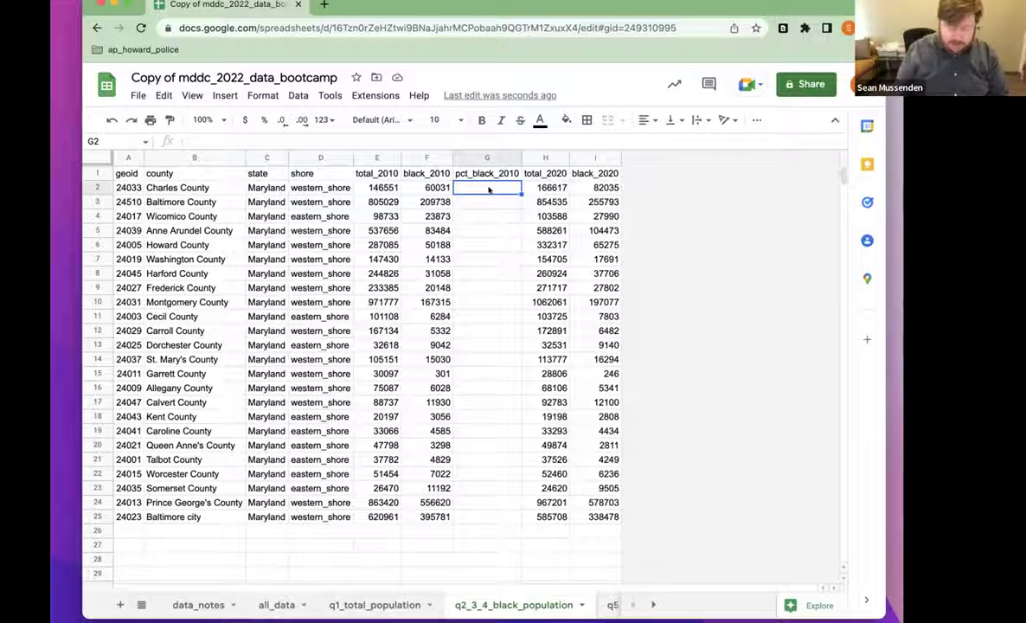
{"action": "type", "text": "="}
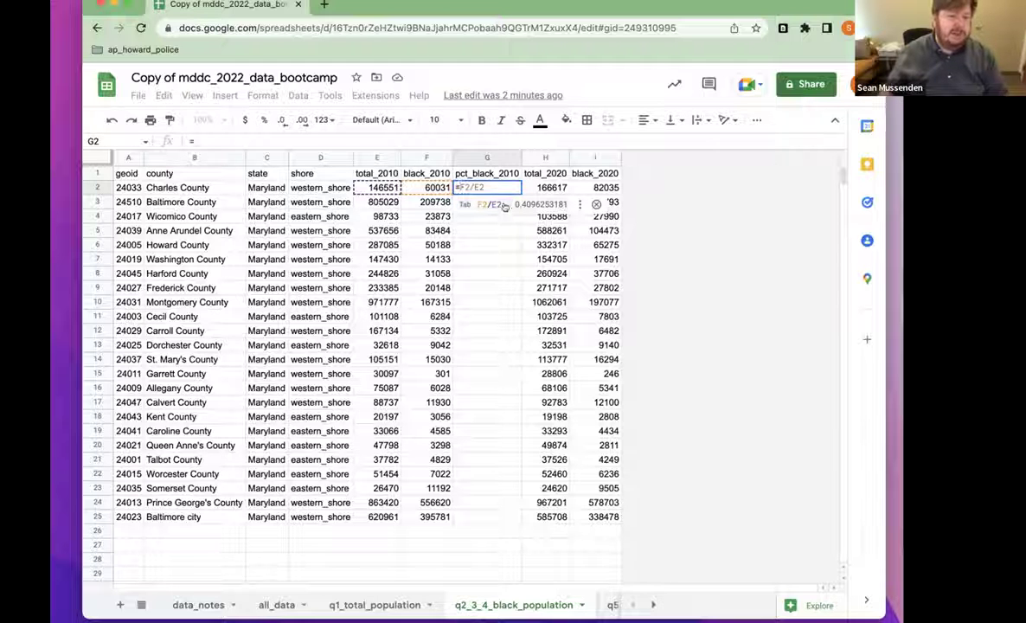
{"action": "type", "text": "F2/E"}
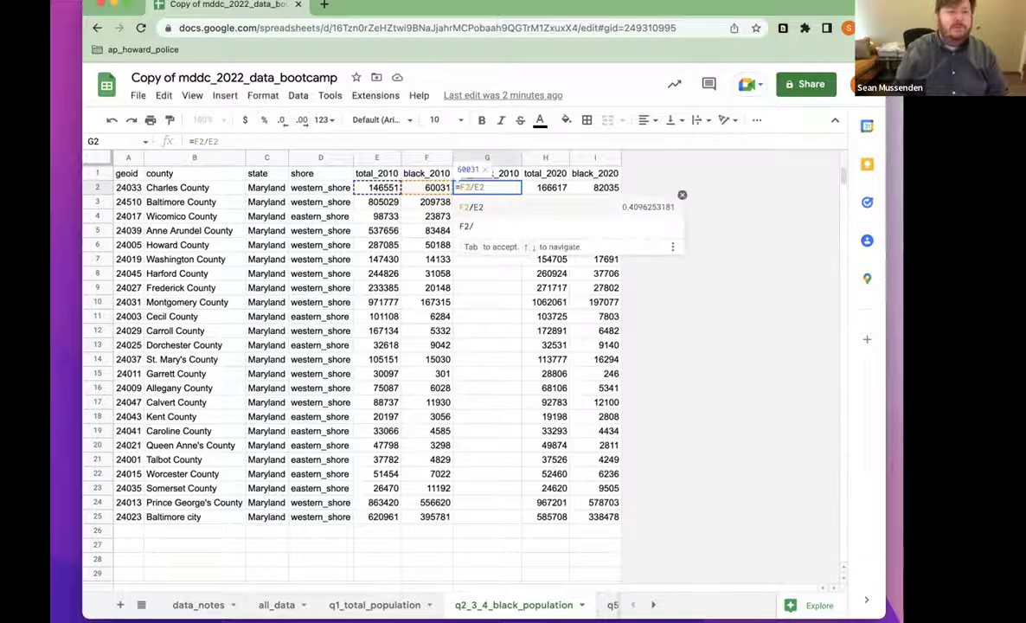
{"action": "type", "text": "2"}
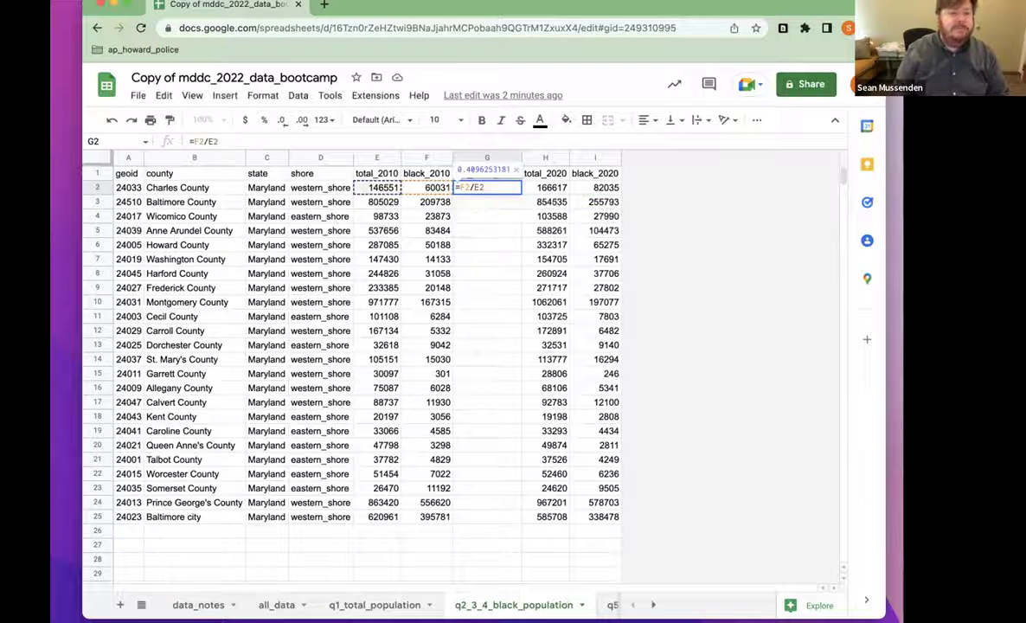
{"action": "key", "text": "Return"}
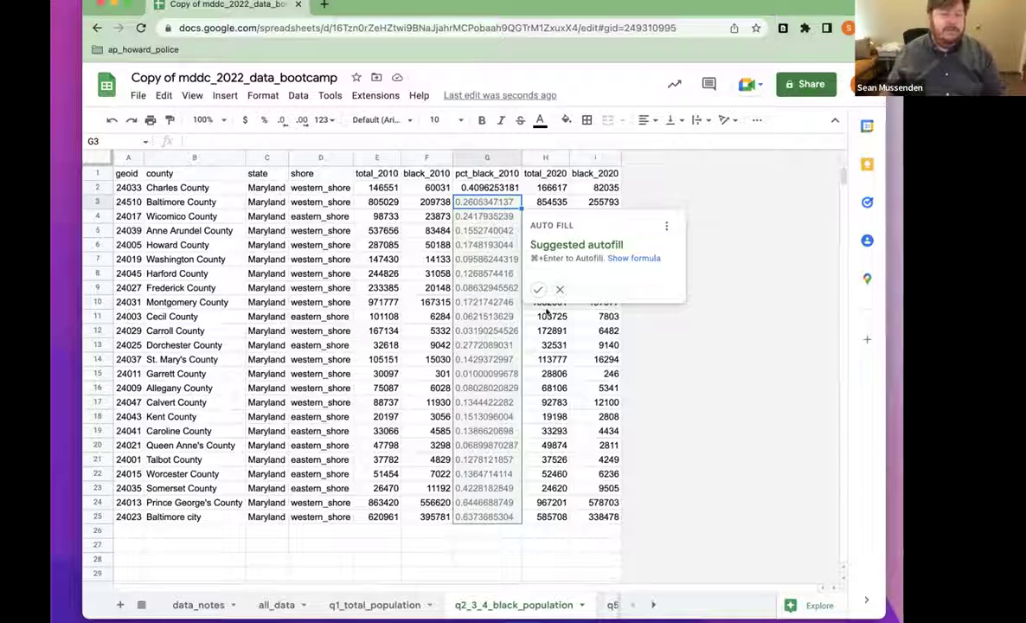
{"action": "left_click", "coordinate": [559, 288]}
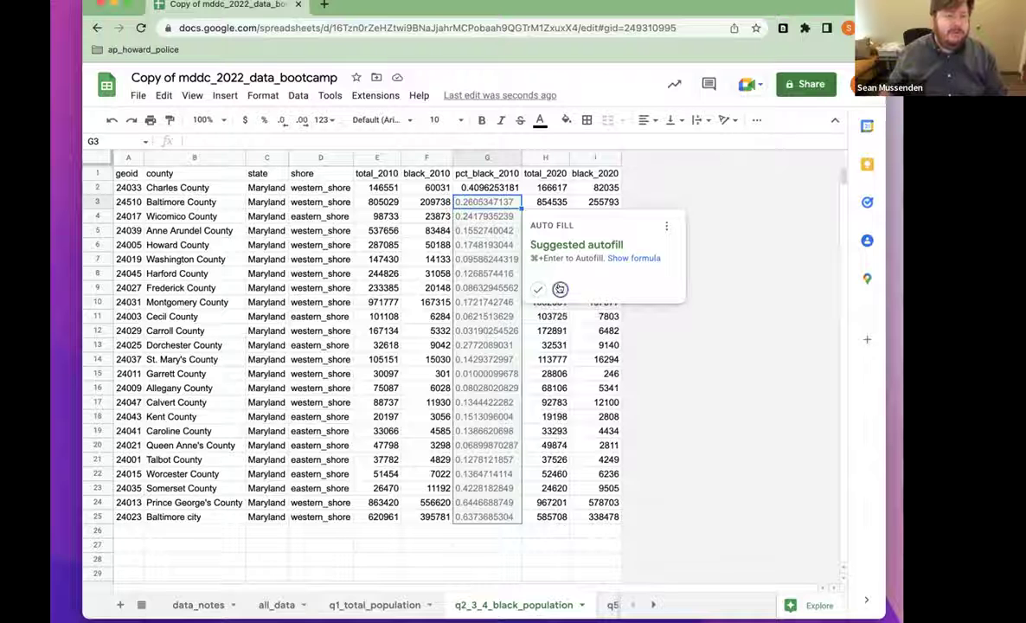
{"action": "left_click", "coordinate": [490, 187]}
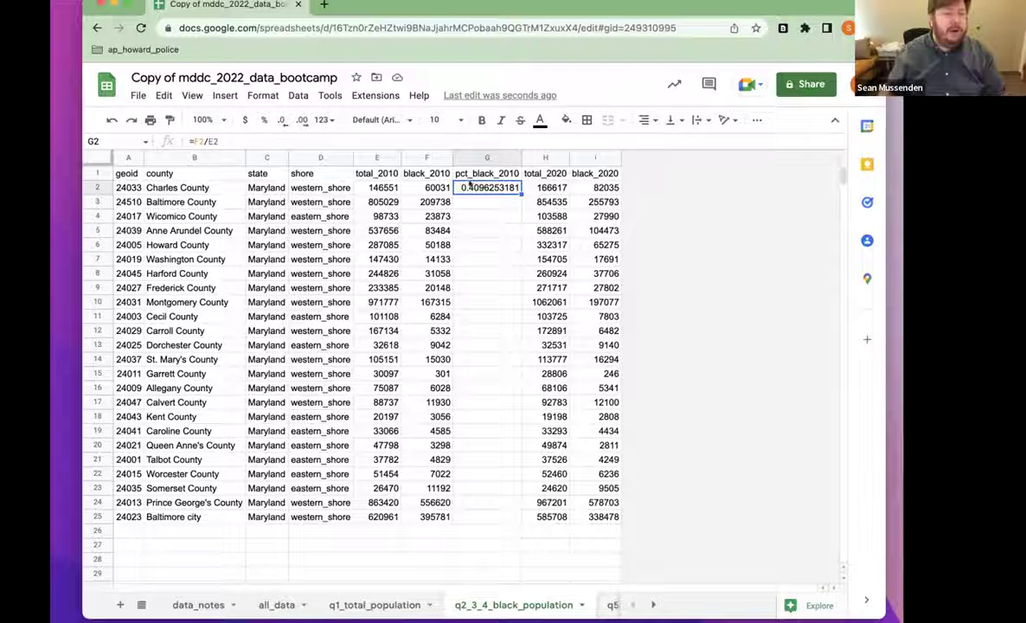
{"action": "left_click", "coordinate": [263, 122]}
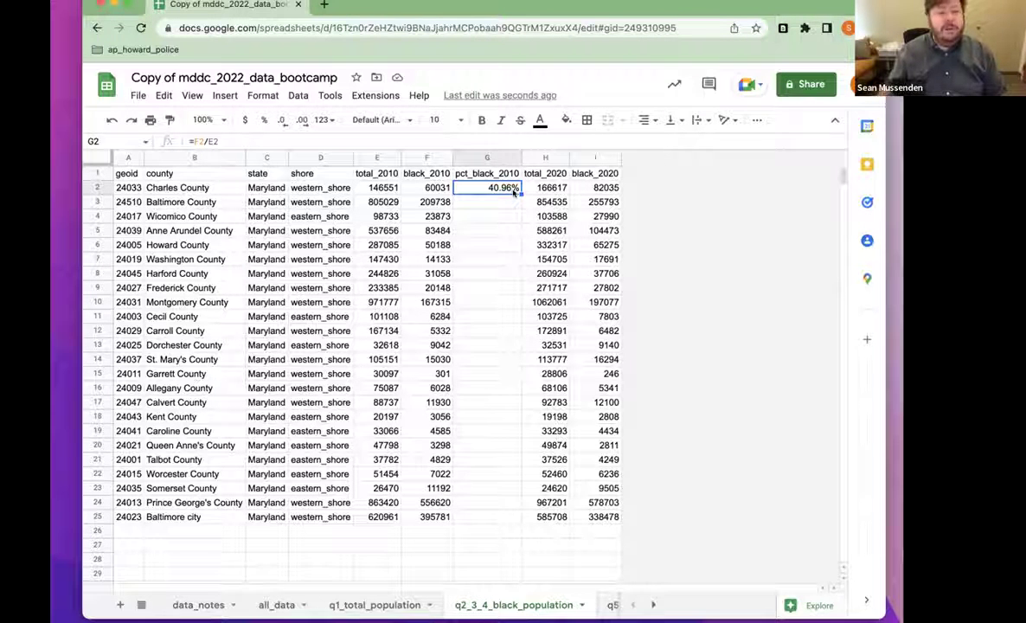
{"action": "left_click", "coordinate": [500, 201]}
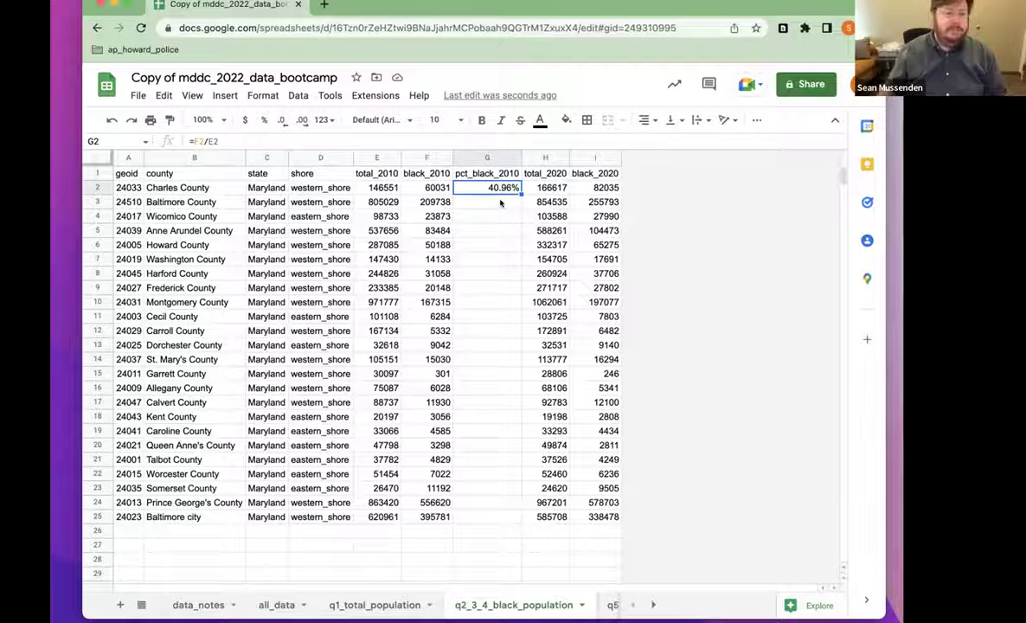
{"action": "type", "text": "=F3/E3"}
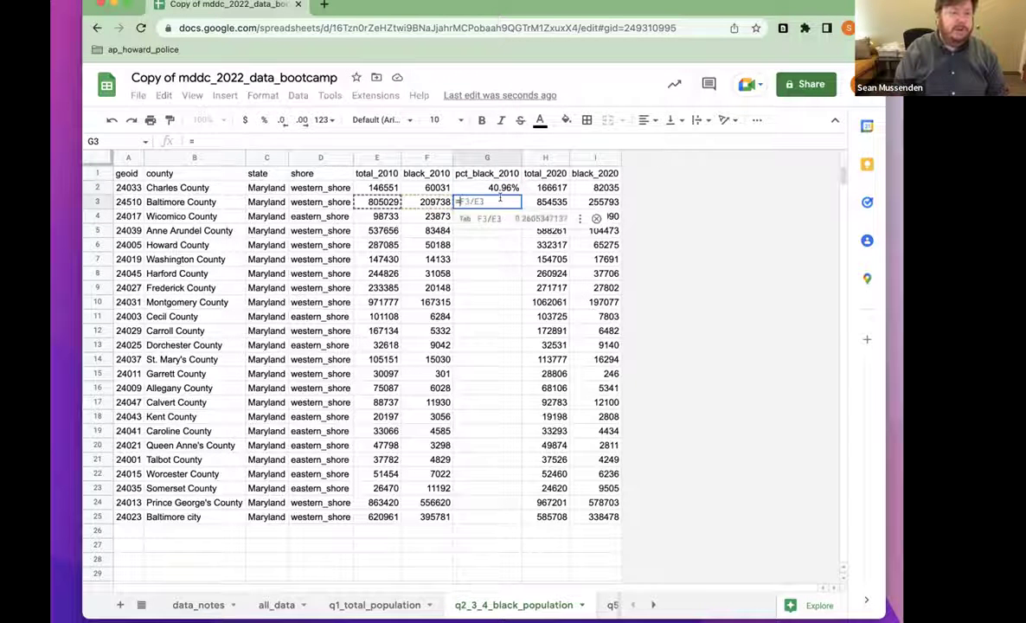
{"action": "key", "text": "BackSpace"}
{"action": "key", "text": "BackSpace"}
{"action": "type", "text": "3/3"}
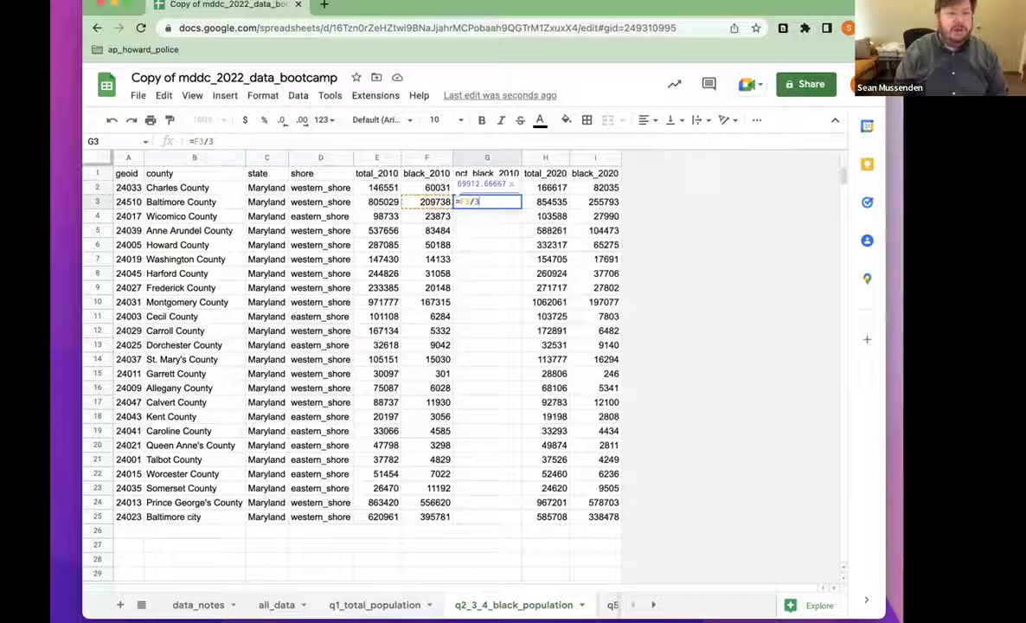
{"action": "key", "text": "BackSpace"}
{"action": "type", "text": "e3"}
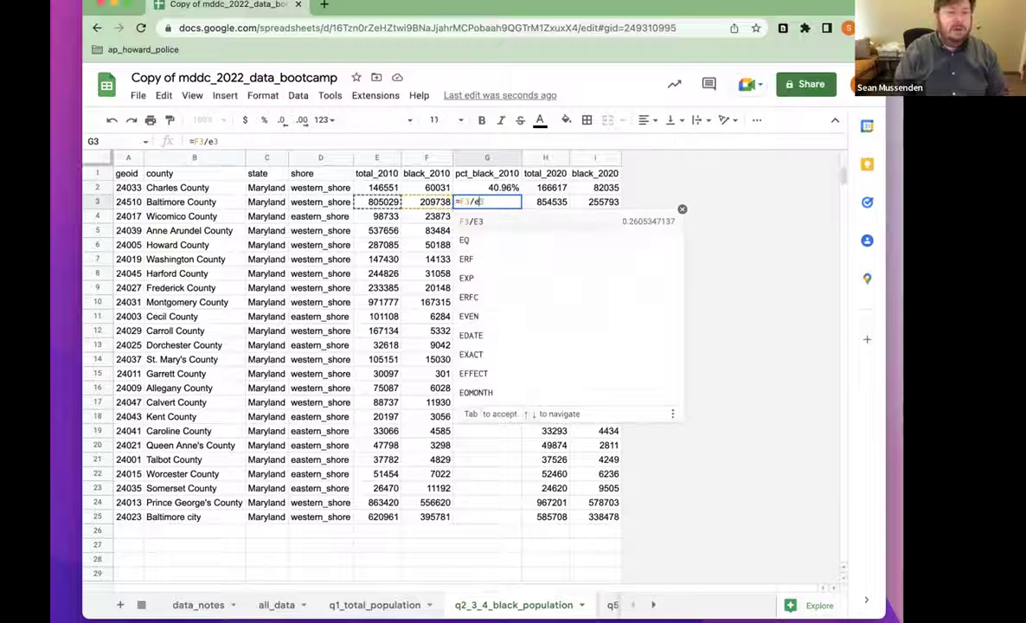
{"action": "key", "text": "Escape"}
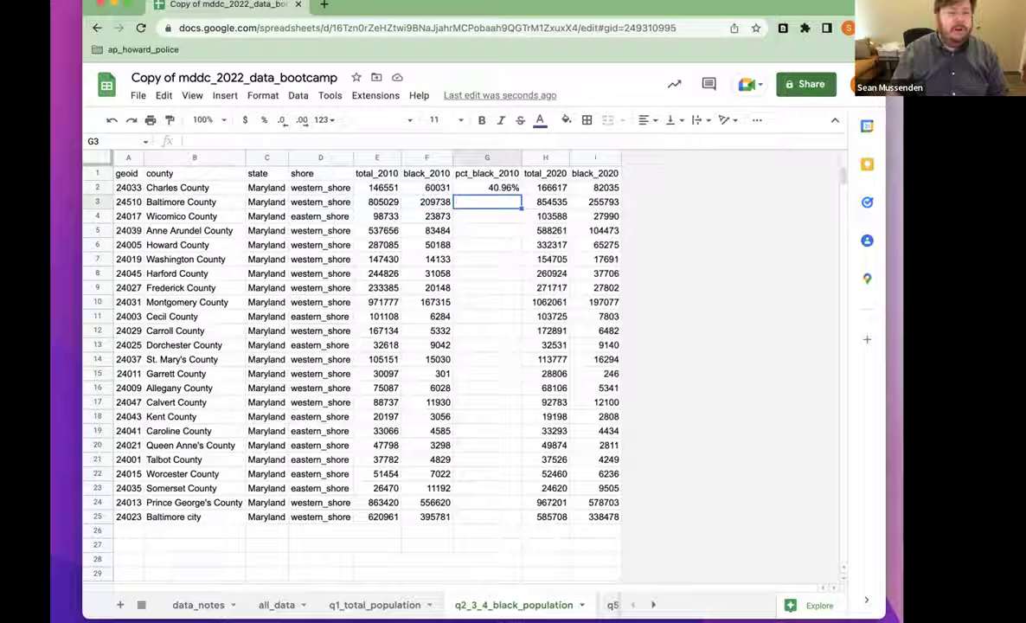
Fill the pct_black_2010 formula from G2 down to G25, undoing the first fill and repeating it
{"action": "left_click", "coordinate": [505, 187]}
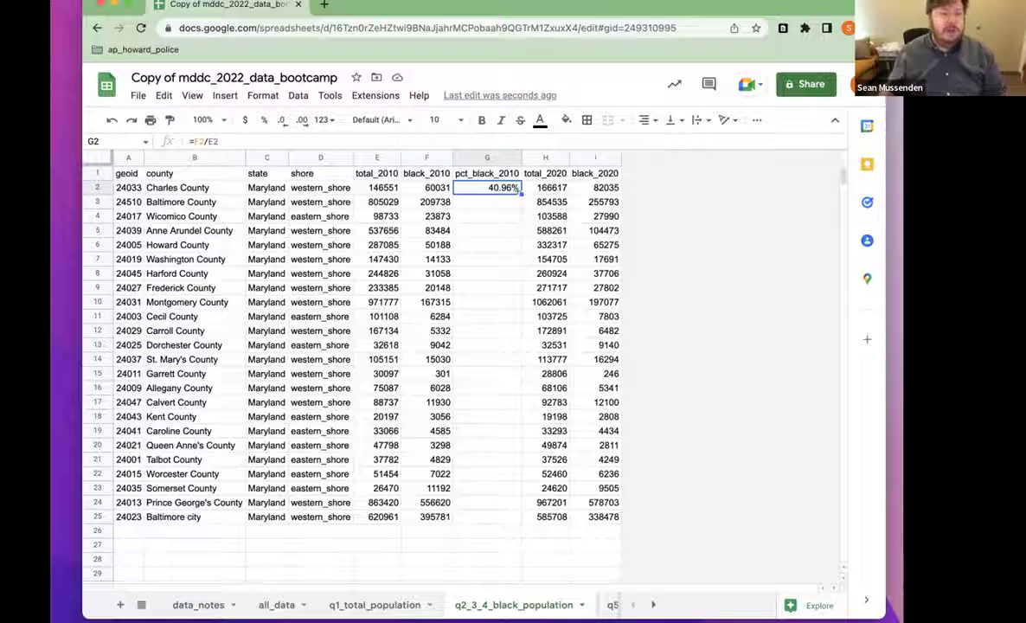
{"action": "double_click", "coordinate": [521, 194]}
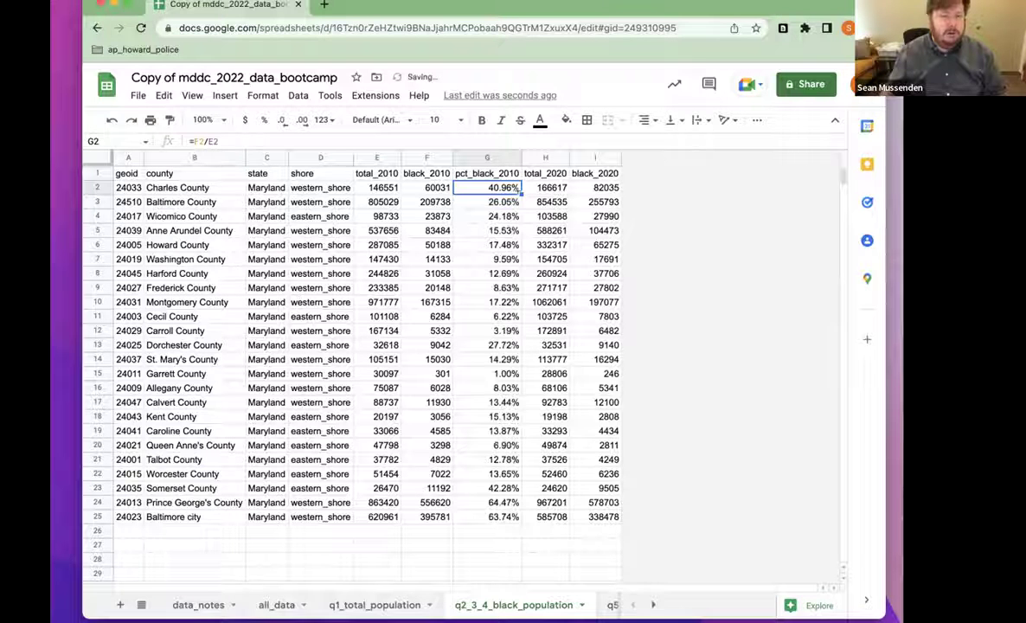
{"action": "key", "text": "ctrl+z"}
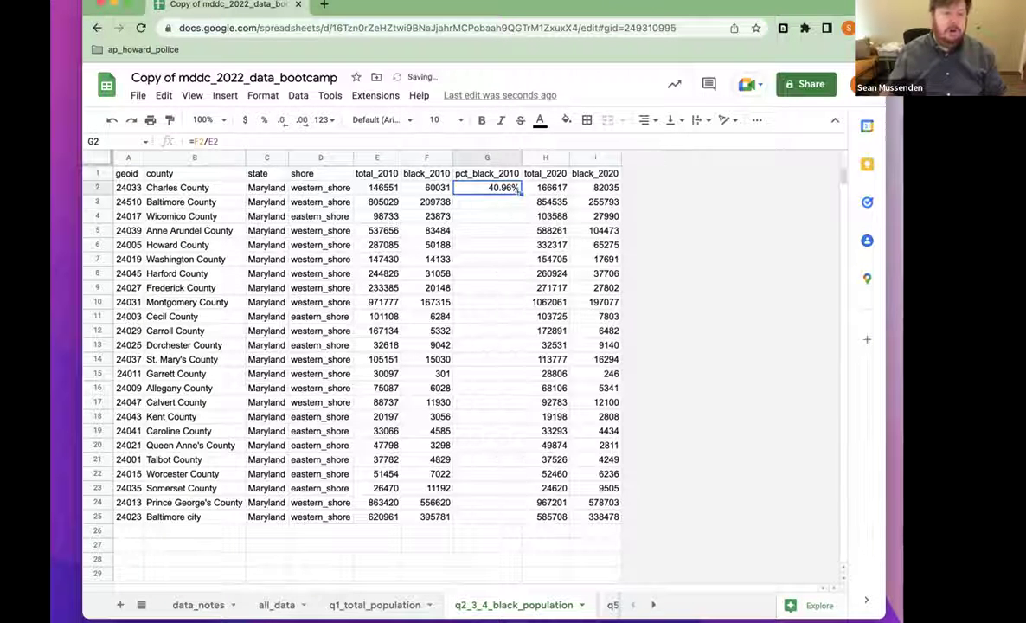
{"action": "left_click_drag", "start_coordinate": [521, 194], "coordinate": [544, 502]}
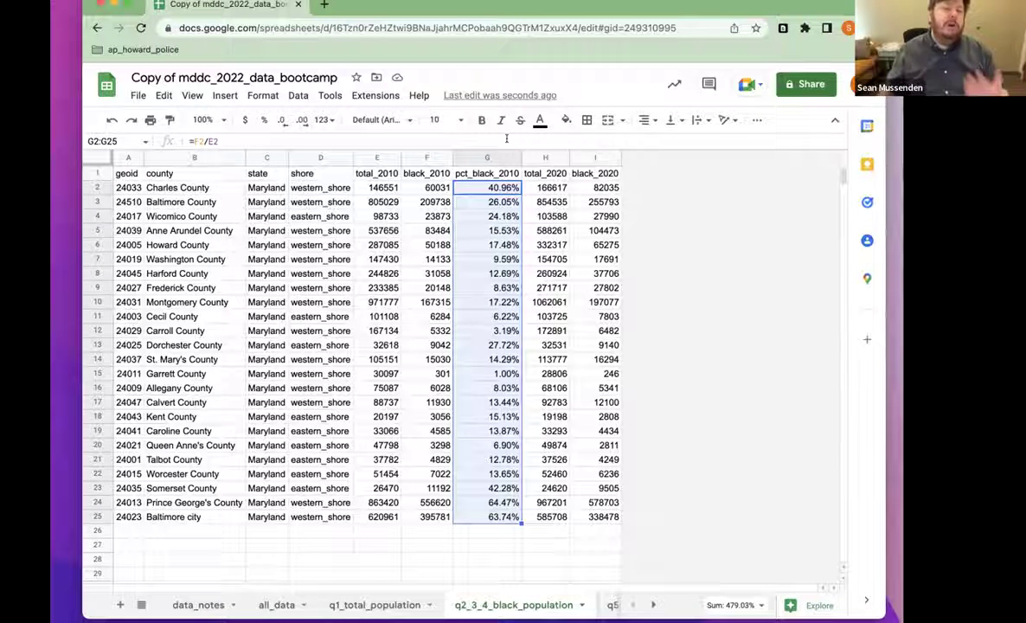
Sort the sheet by the pct_black_2010 column in descending order
{"action": "left_click", "coordinate": [490, 173]}
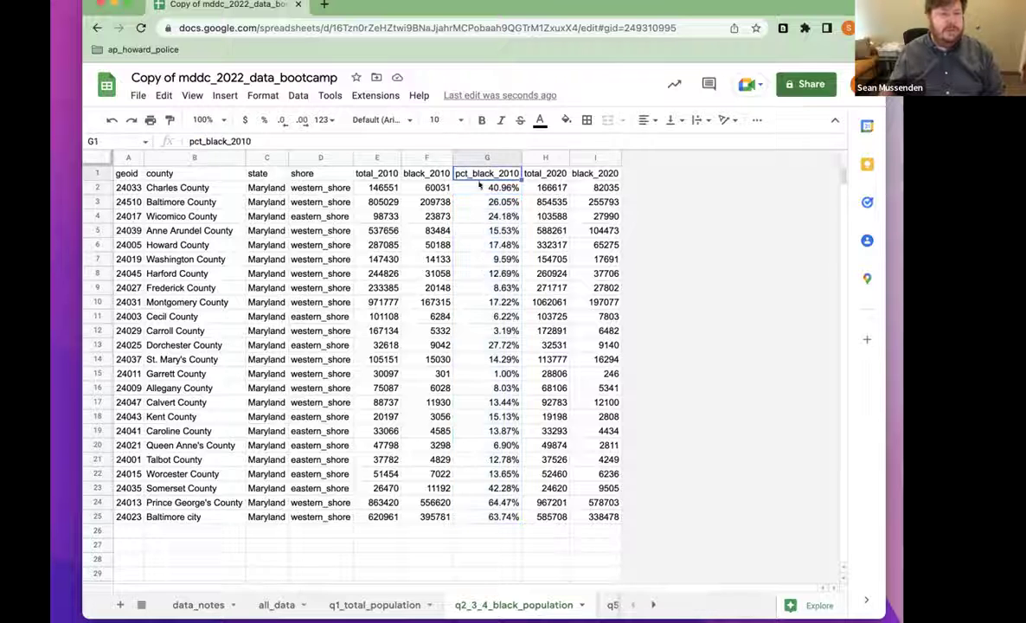
{"action": "left_click", "coordinate": [298, 95]}
{"action": "mouse_move", "coordinate": [373, 120]}
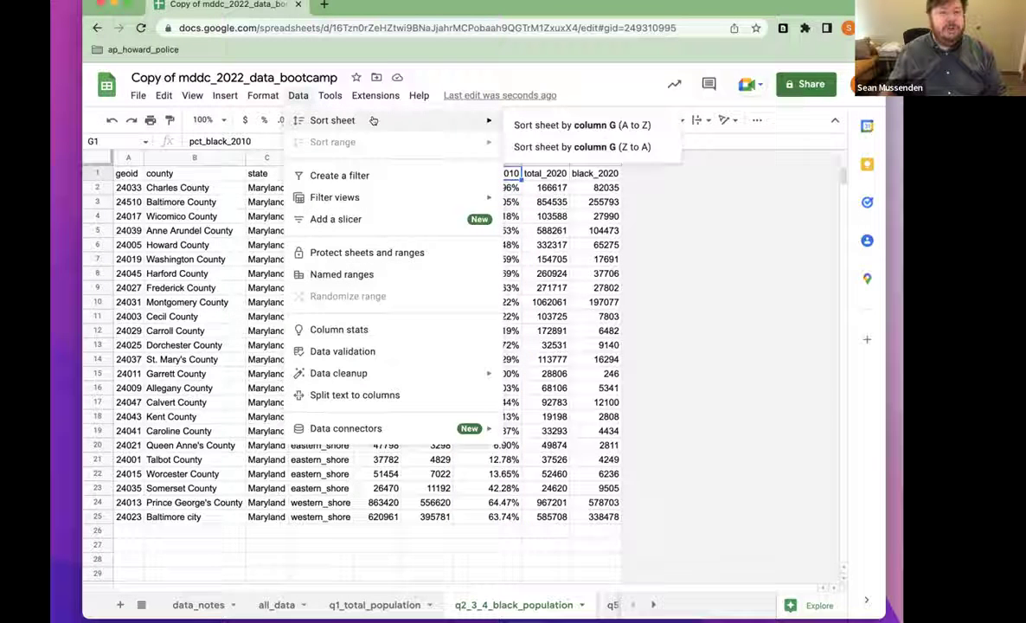
{"action": "left_click", "coordinate": [572, 147]}
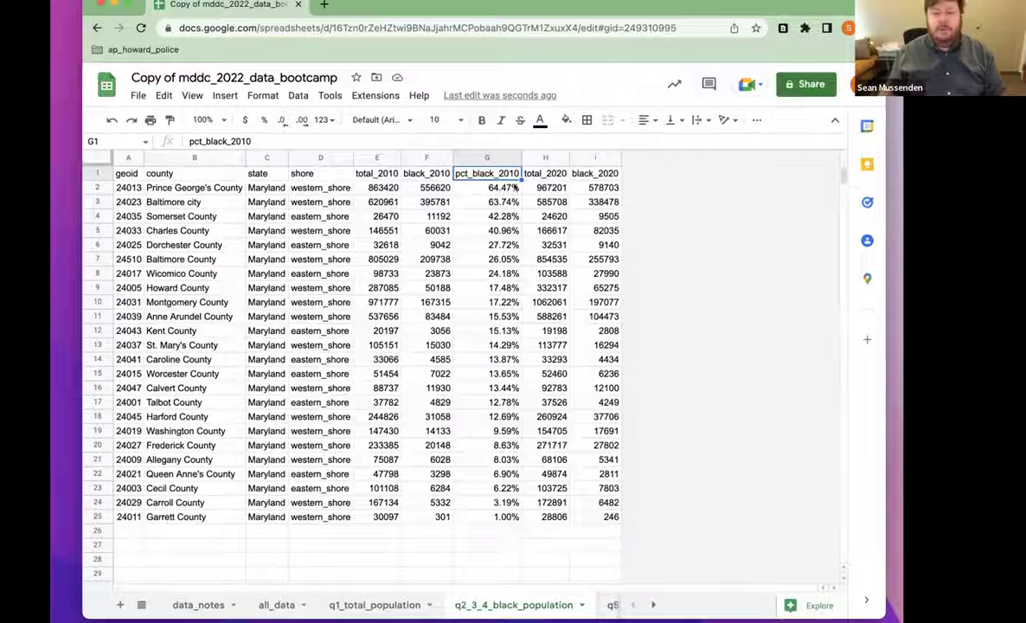
Undo the recent edits step by step, back to before the column between black_2010 and total_2020 was inserted
{"action": "left_click", "coordinate": [474, 188]}
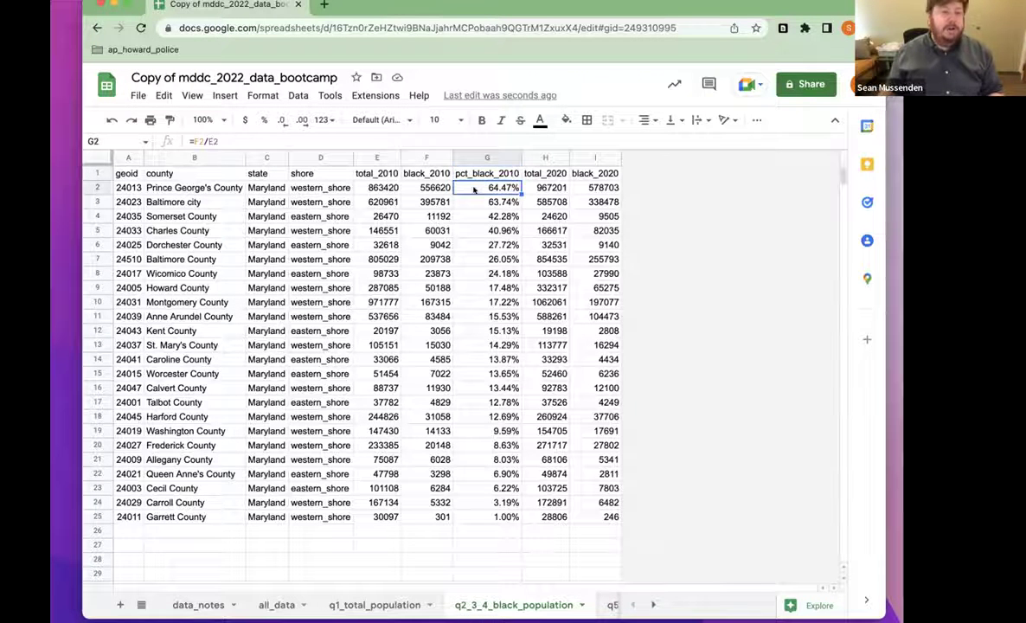
{"action": "key", "text": "ctrl+z"}
{"action": "key", "text": "ctrl+z"}
{"action": "key", "text": "ctrl+z"}
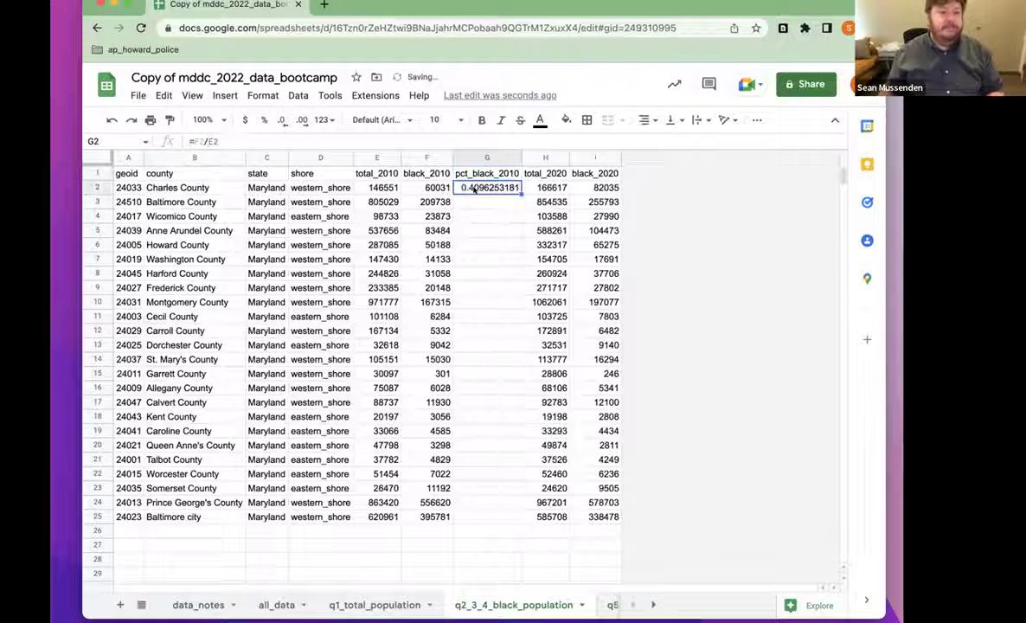
{"action": "key", "text": "ctrl+z"}
{"action": "key", "text": "ctrl+z"}
{"action": "key", "text": "ctrl+z"}
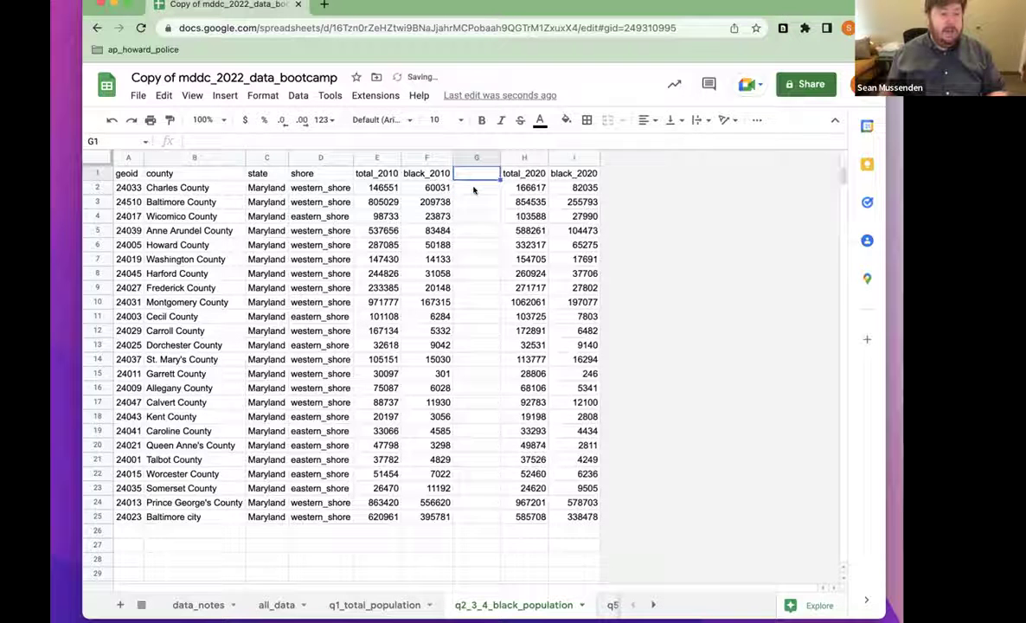
{"action": "key", "text": "ctrl+z"}
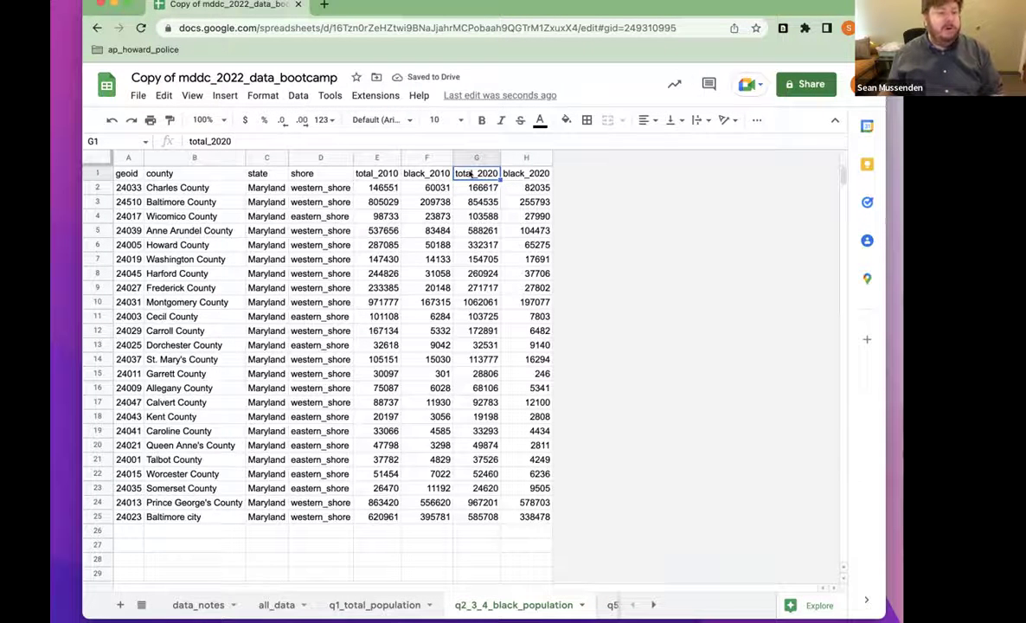
Insert an empty column between black_2010 and total_2020 and head it pct_black_2010
{"action": "left_click", "coordinate": [225, 96]}
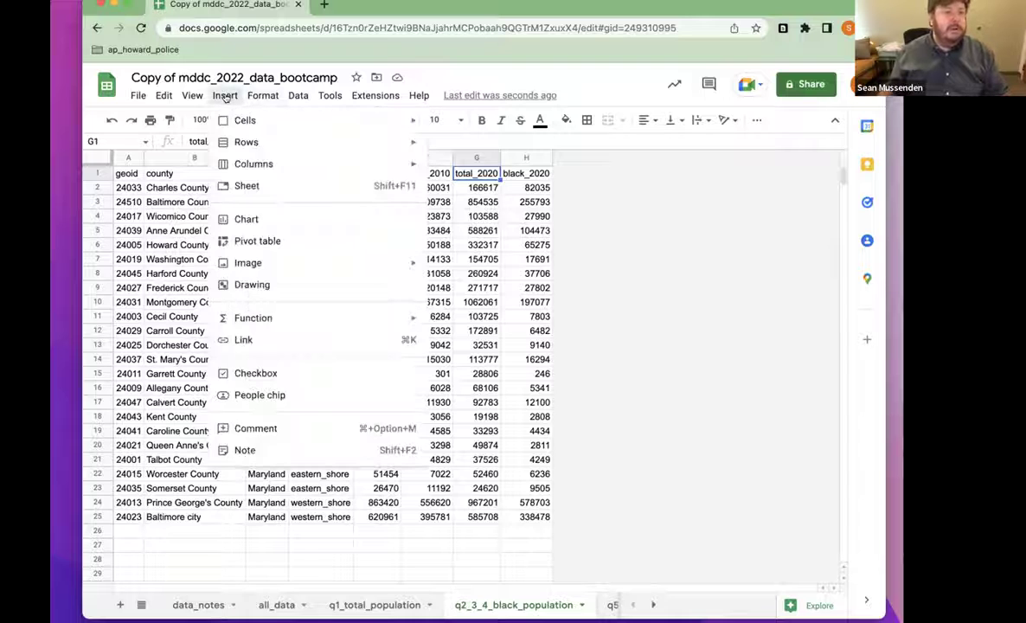
{"action": "mouse_move", "coordinate": [316, 162]}
{"action": "left_click", "coordinate": [479, 163]}
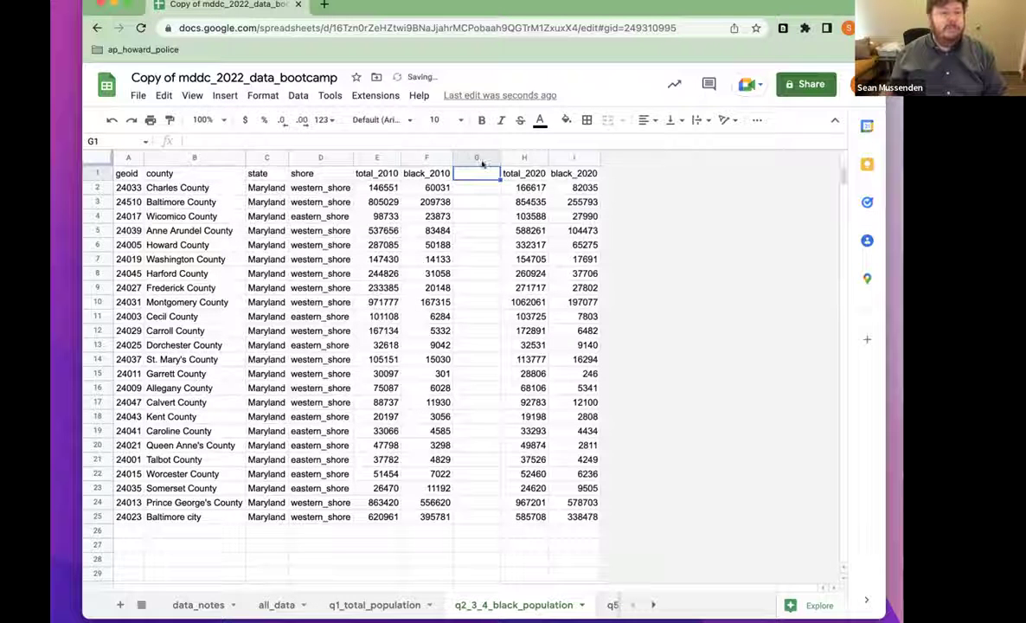
{"action": "type", "text": "pct"}
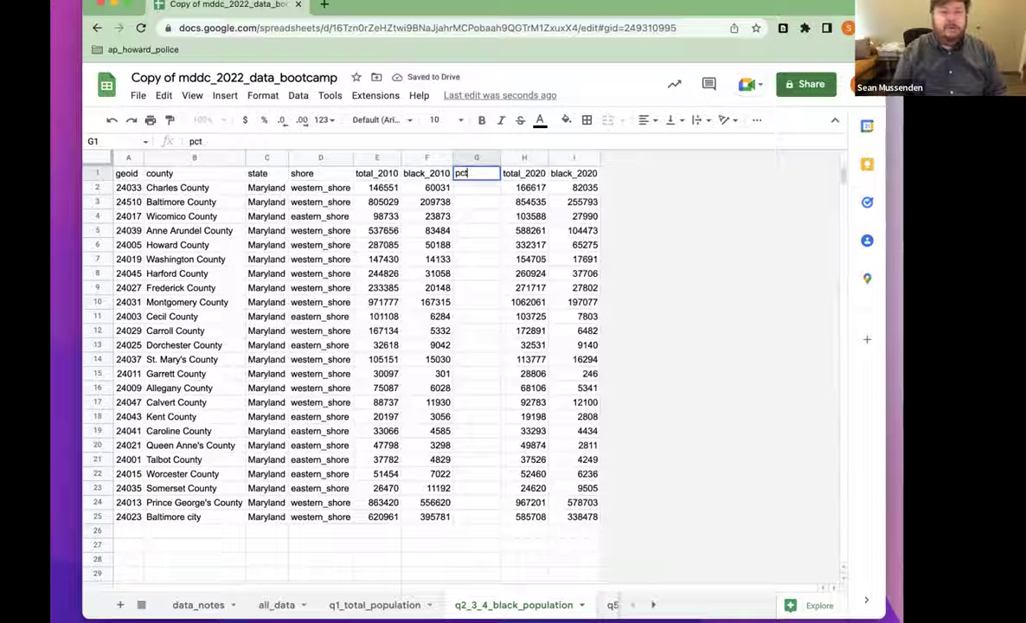
{"action": "type", "text": "_black_2010"}
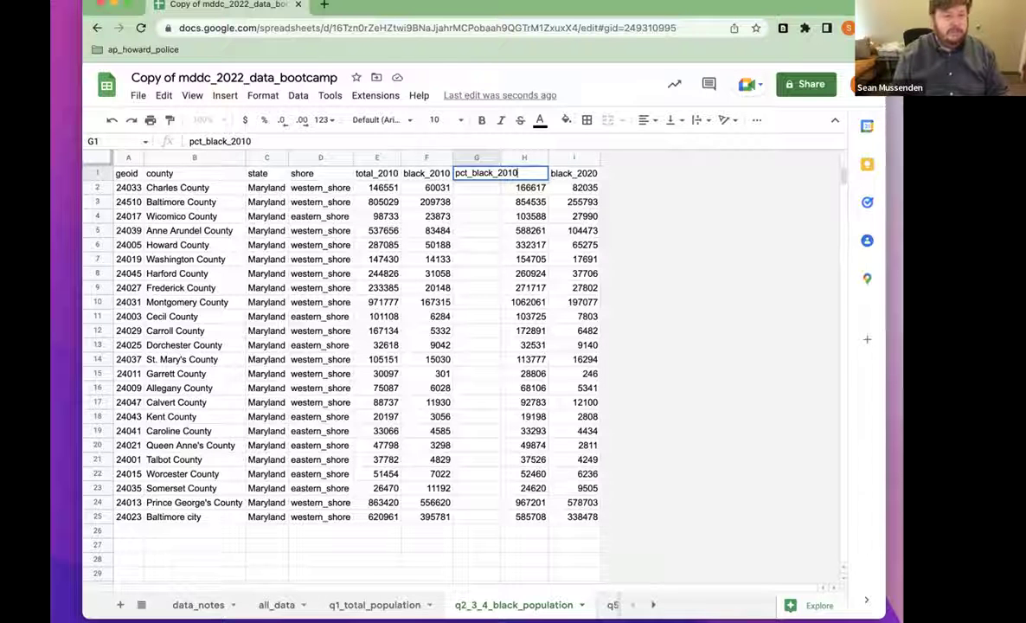
{"action": "key", "text": "Return"}
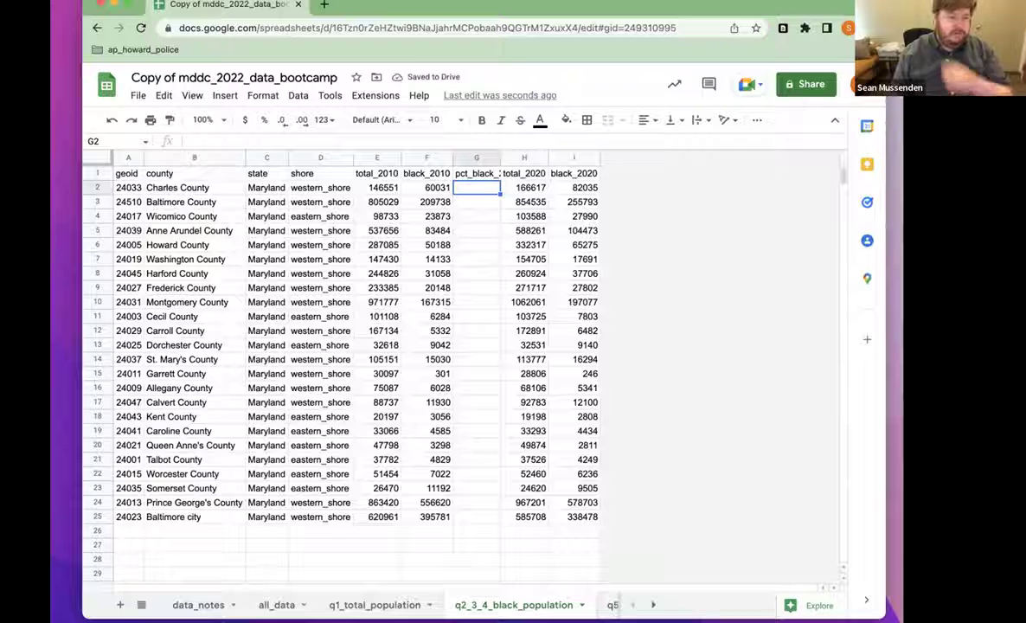
Calculate Charles County's 2010 Black population share in G2 as =F2/E2 and decline the suggested autofill
{"action": "type", "text": "=f2/e2"}
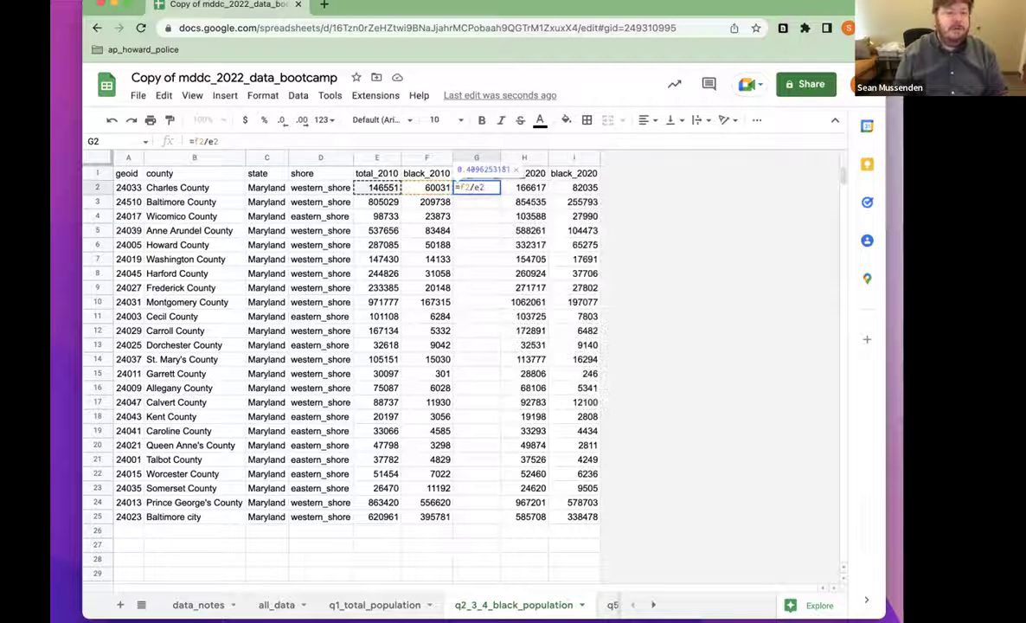
{"action": "key", "text": "Return"}
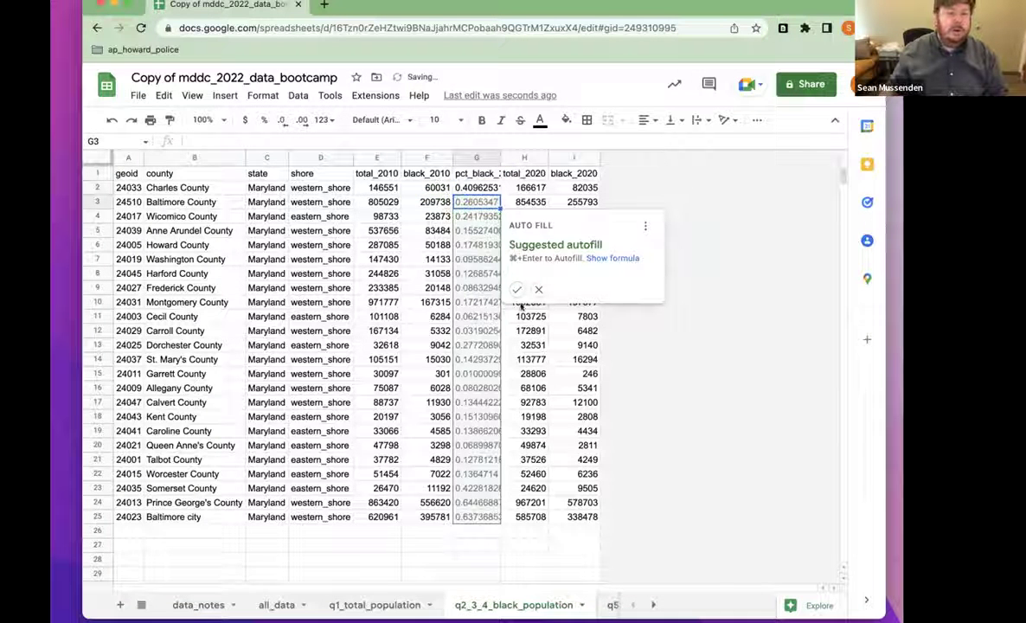
{"action": "left_click", "coordinate": [538, 289]}
Format G2 as a percentage and fill its formula down to the last county in row 25
{"action": "left_click", "coordinate": [473, 188]}
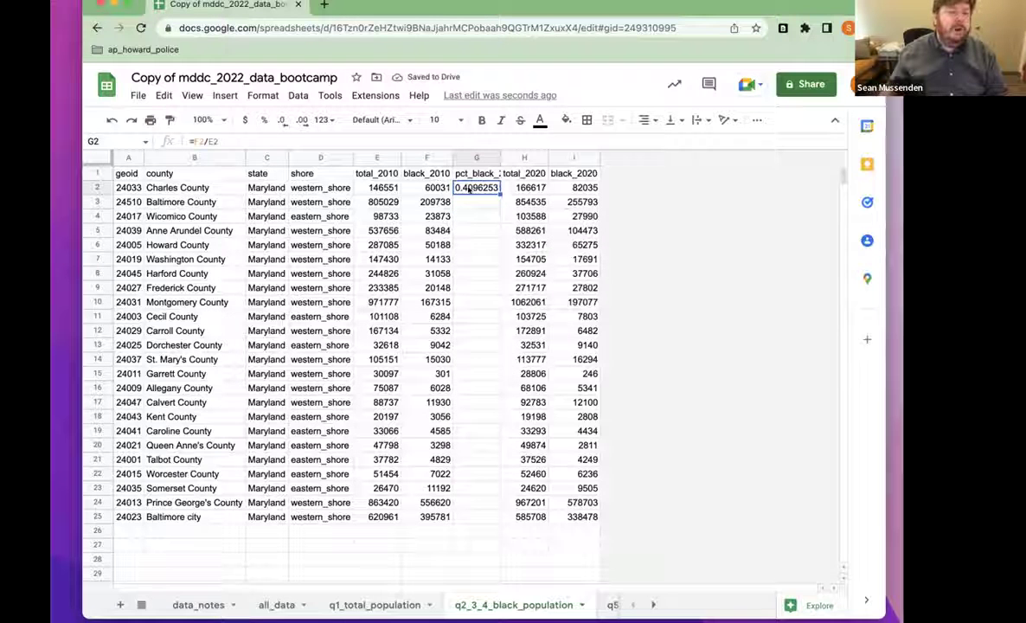
{"action": "left_click", "coordinate": [261, 122]}
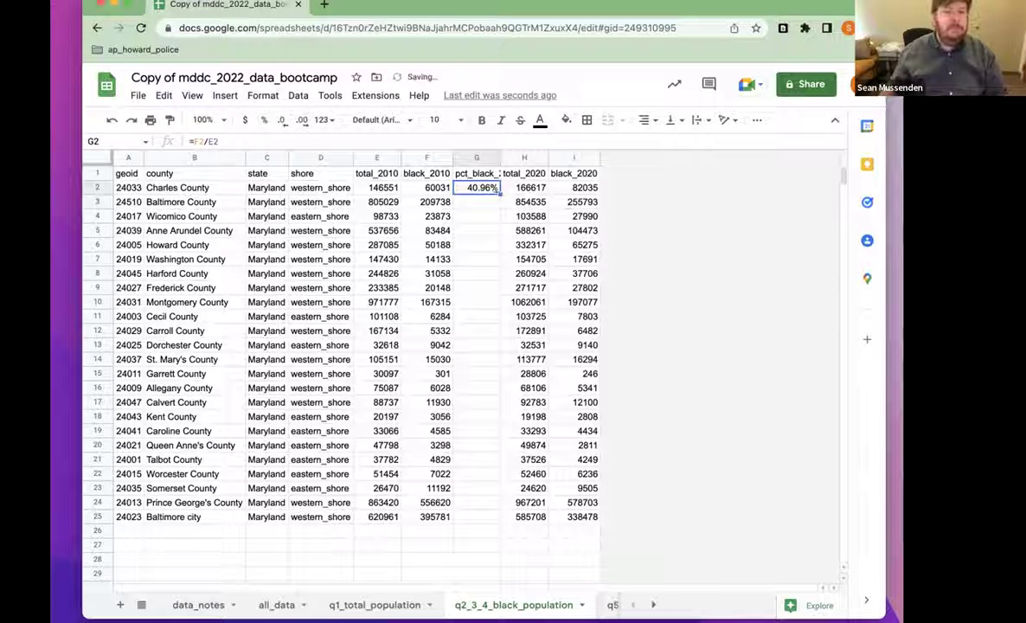
{"action": "double_click", "coordinate": [500, 194]}
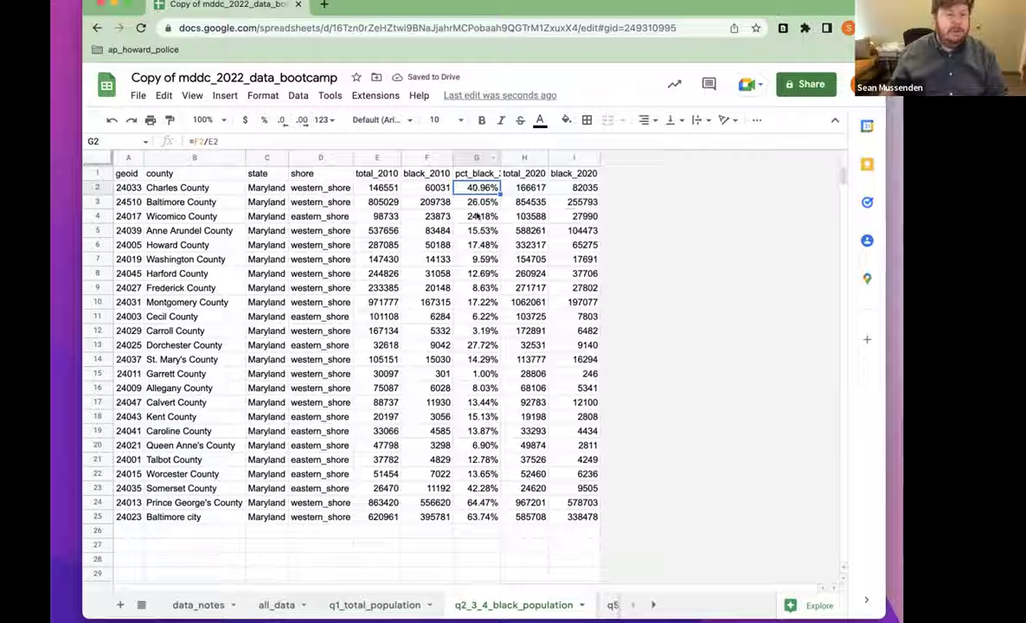
Sort the whole sheet by pct_black_2010 from highest to lowest percentage
{"action": "key", "text": "Up"}
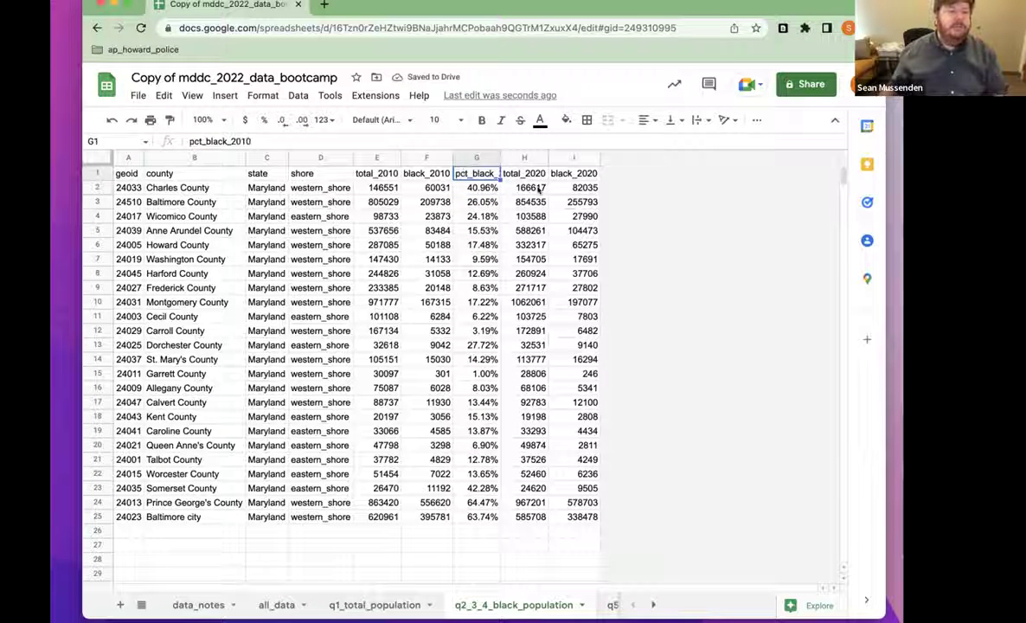
{"action": "left_click", "coordinate": [225, 96]}
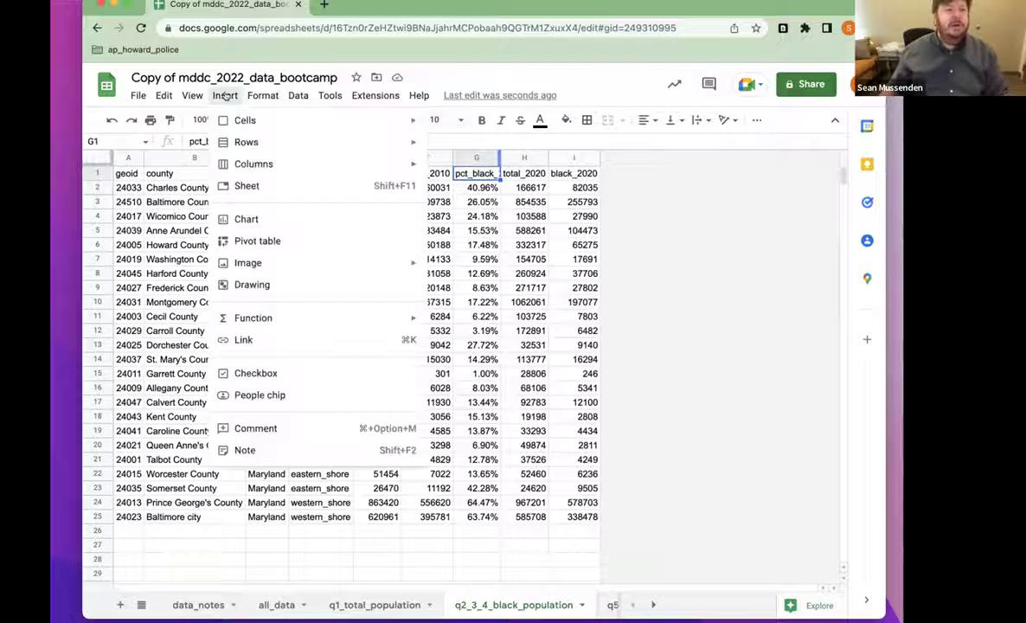
{"action": "mouse_move", "coordinate": [294, 97]}
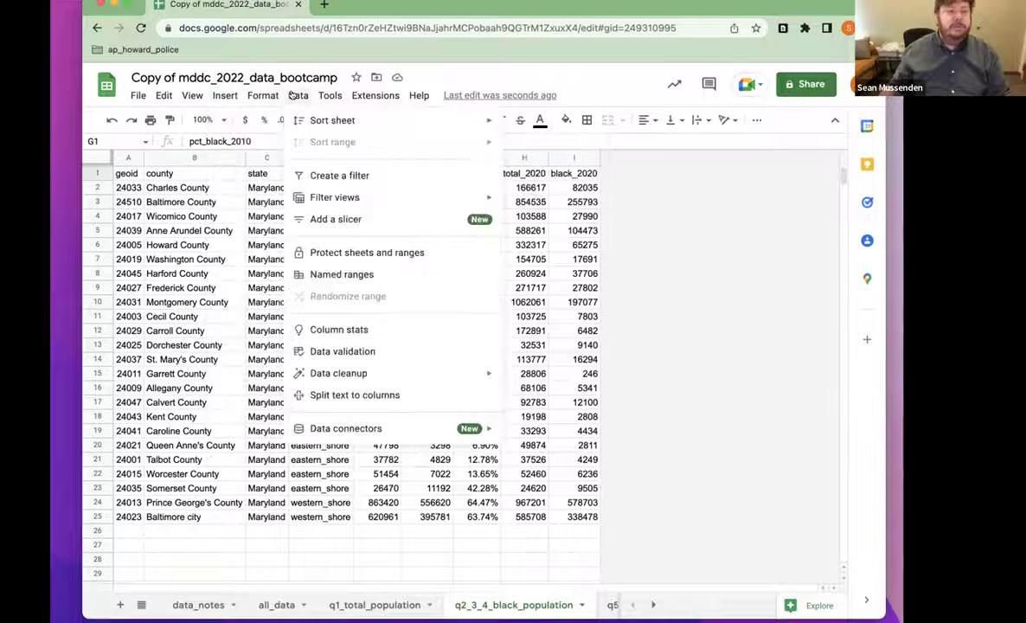
{"action": "mouse_move", "coordinate": [316, 120]}
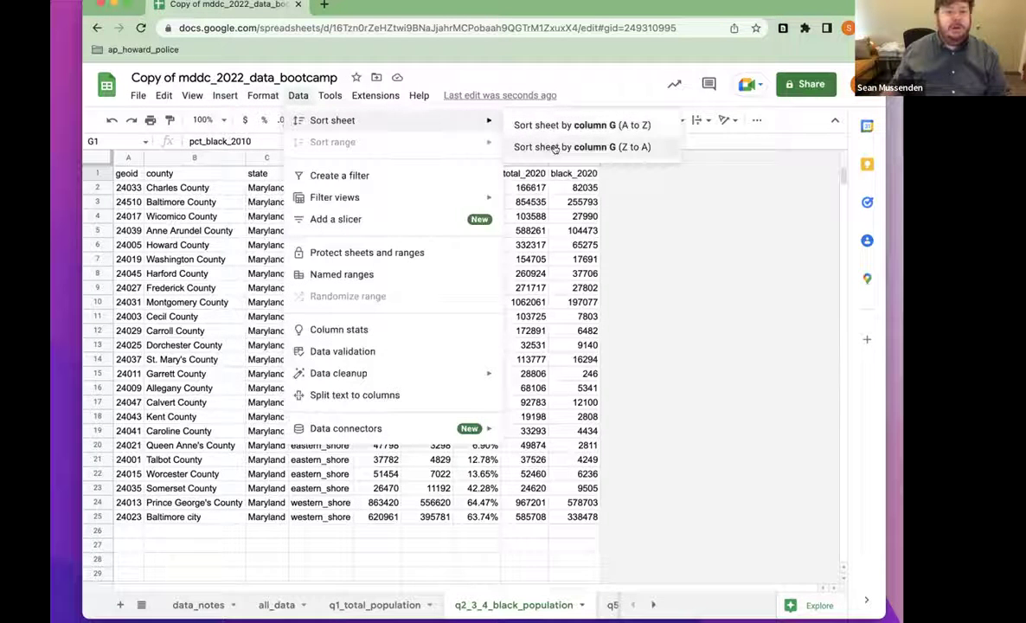
{"action": "left_click", "coordinate": [555, 147]}
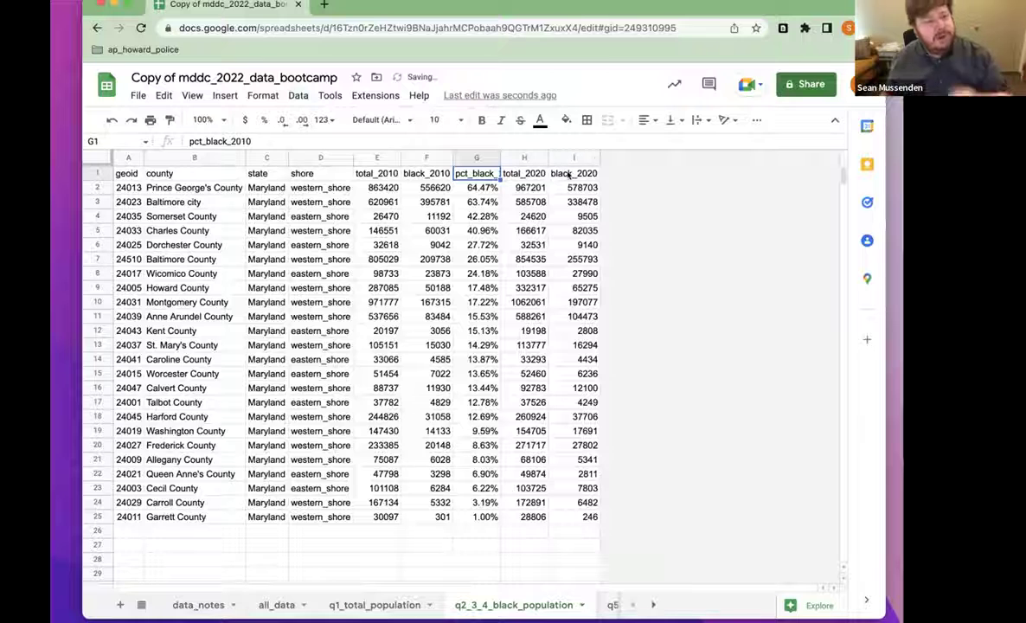
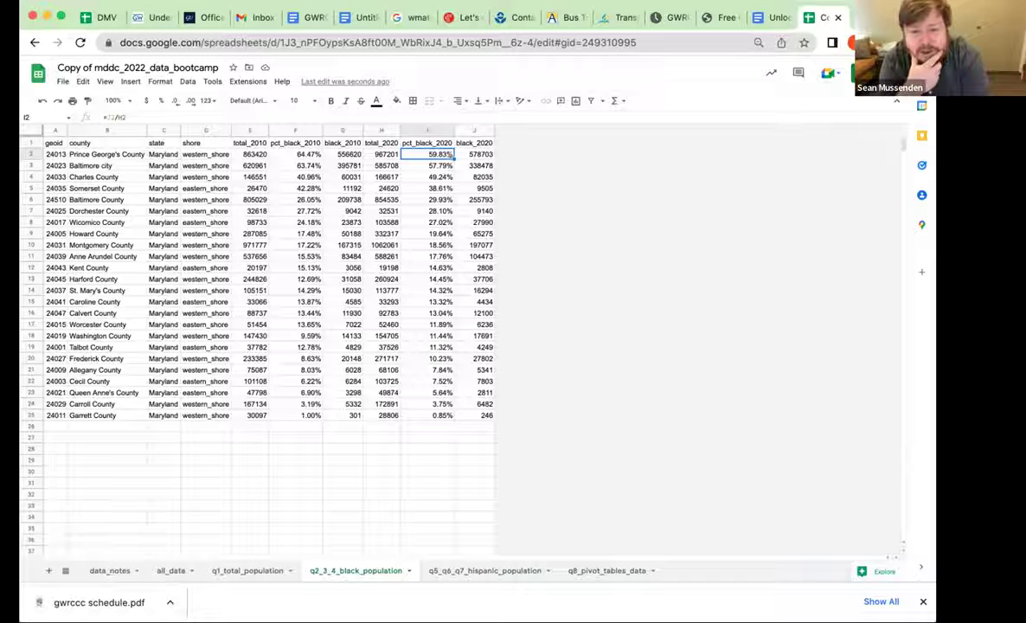
Refill the pct_black_2020 formula from I2 into I3 and check the formulas in the column's first rows
{"action": "double_click", "coordinate": [454, 158]}
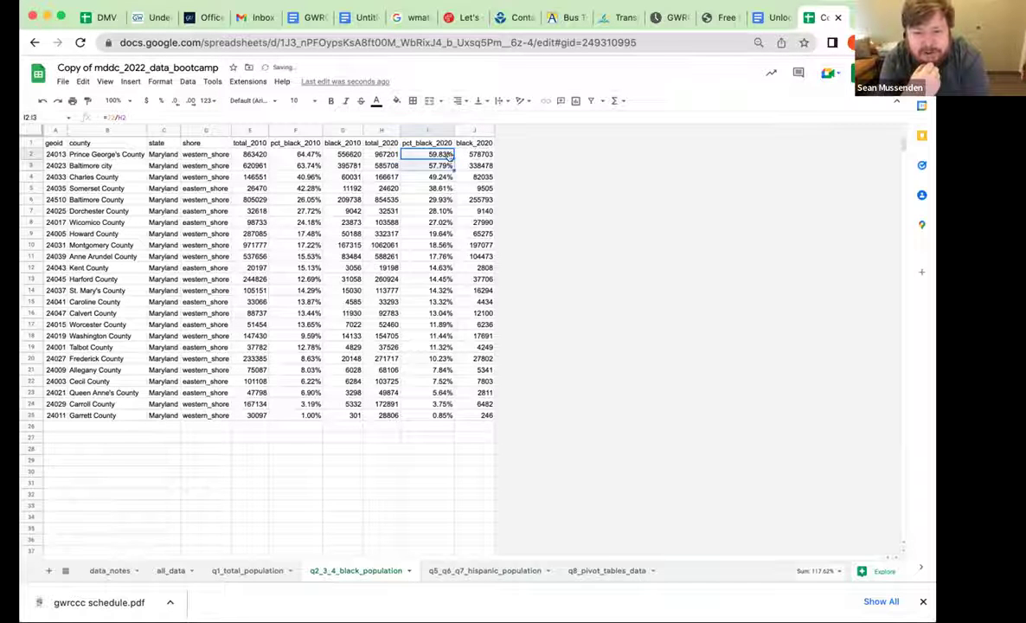
{"action": "key", "text": "Down"}
{"action": "key", "text": "Down"}
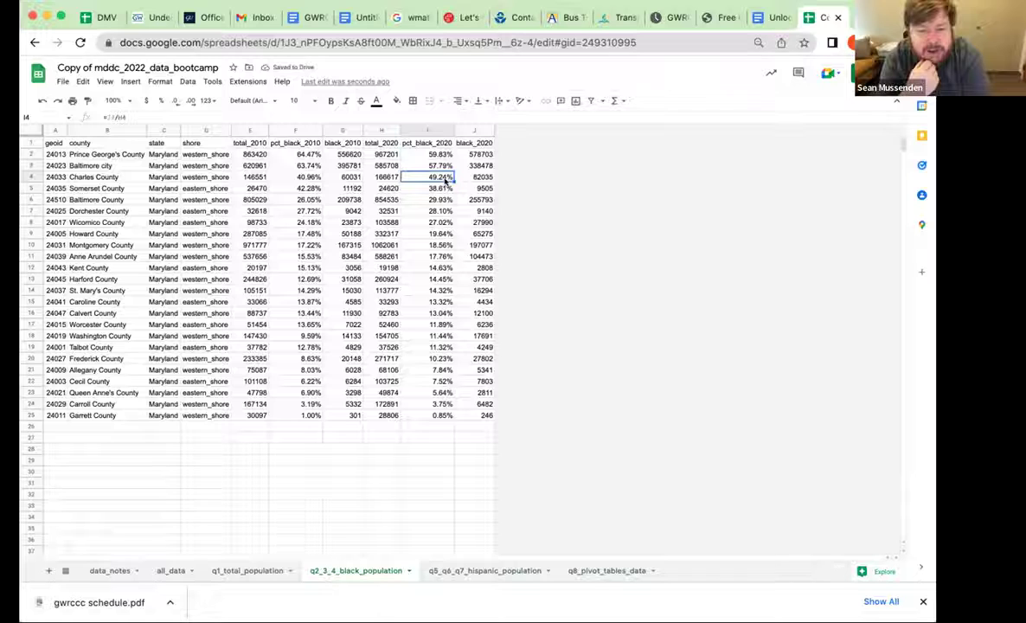
{"action": "left_click", "coordinate": [443, 156]}
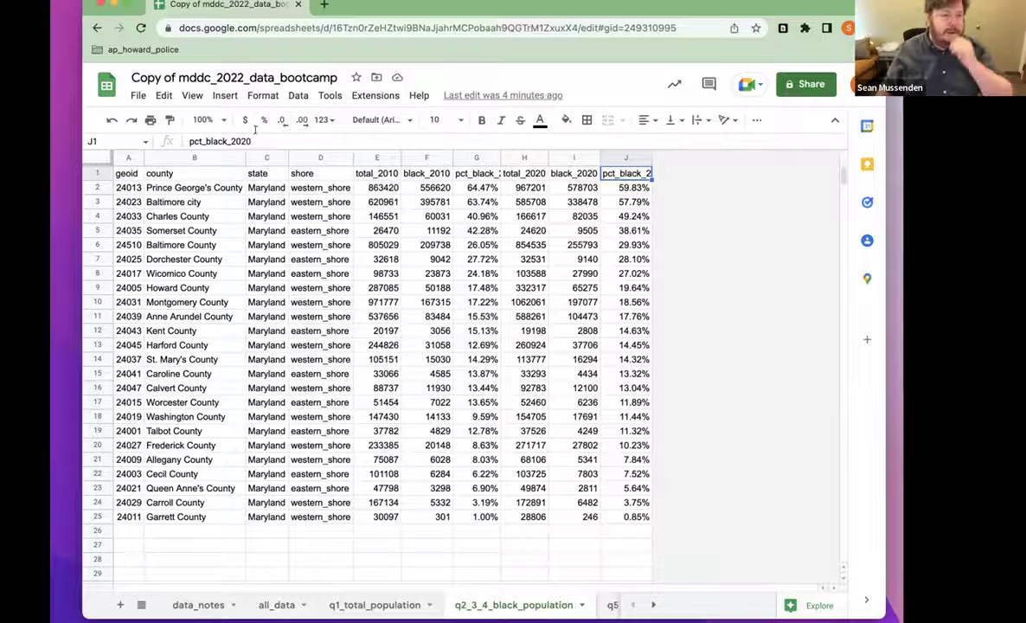
Insert a column after pct_black_2020, title it pct_change_black_2010_2020 in K1 and widen it to show the full header
{"action": "left_click", "coordinate": [223, 95]}
{"action": "mouse_move", "coordinate": [252, 165]}
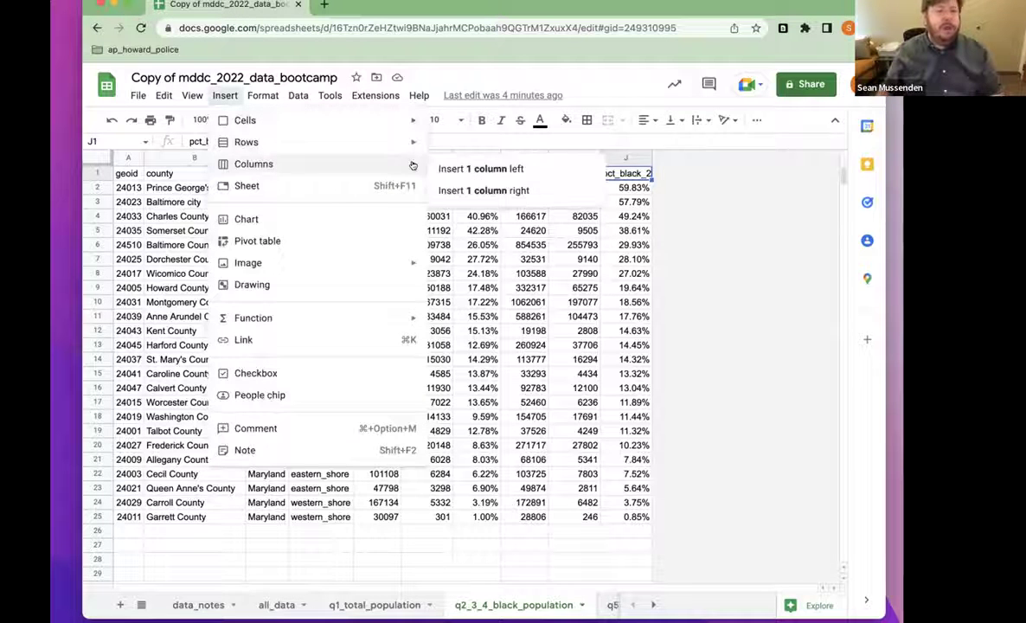
{"action": "left_click", "coordinate": [473, 191]}
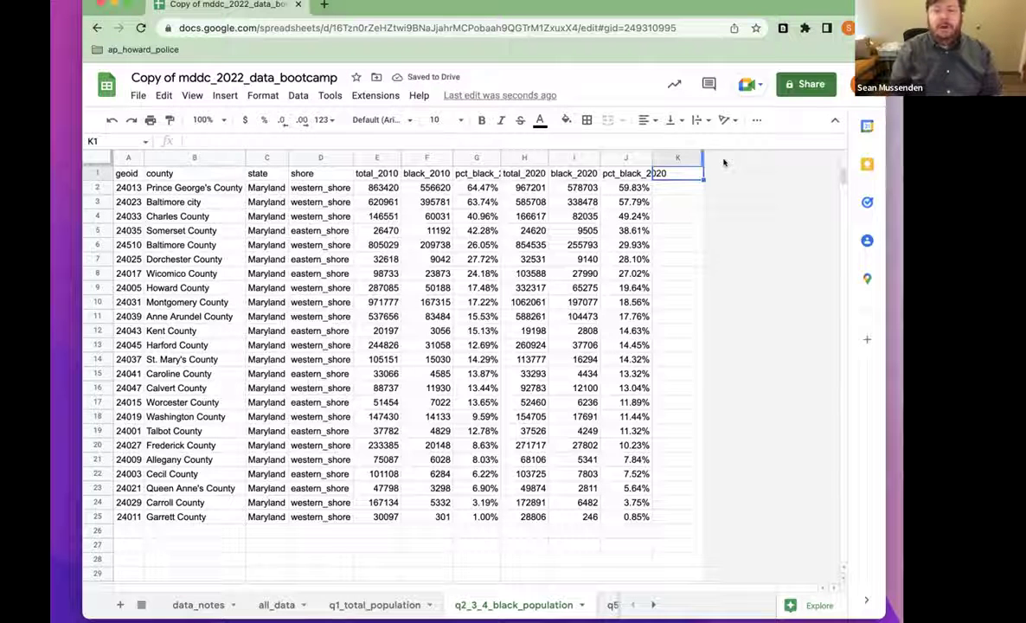
{"action": "type", "text": "pct_change_black_2010_2020"}
{"action": "key", "text": "Return"}
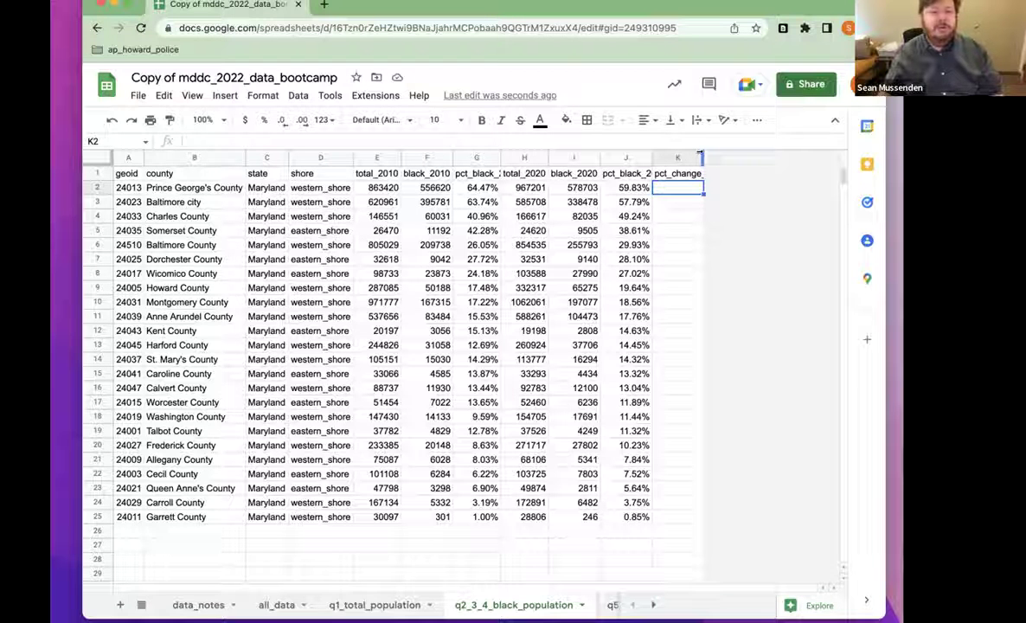
{"action": "left_click_drag", "start_coordinate": [700, 156], "coordinate": [785, 156]}
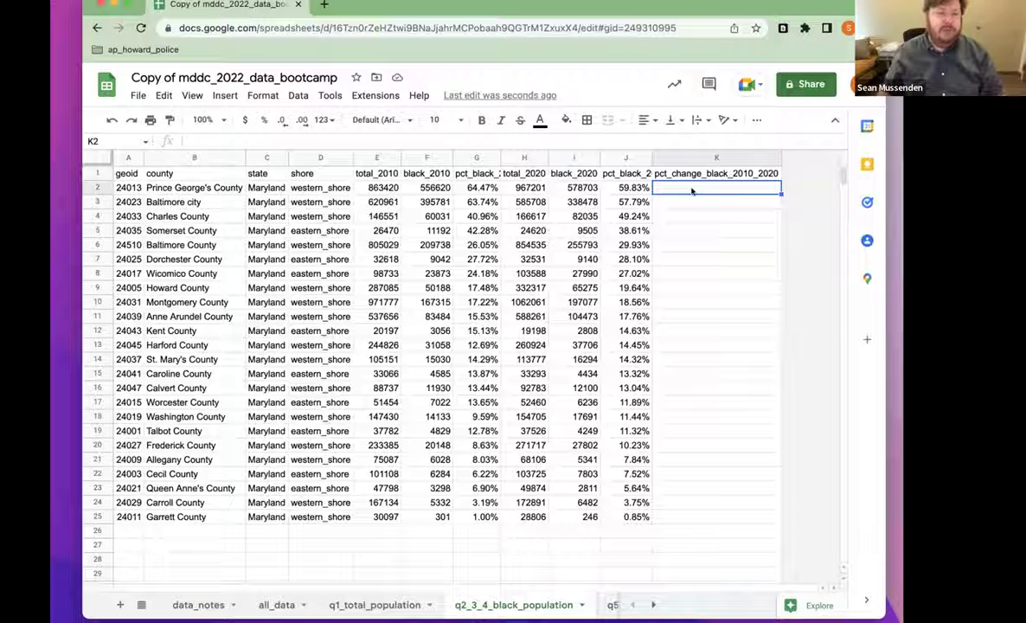
Calculate Prince George's County's 2010 to 2020 Black population percent change in K2 as =(I2-F2)/F2, using the black_2010 and black_2020 counts
{"action": "left_click", "coordinate": [428, 188]}
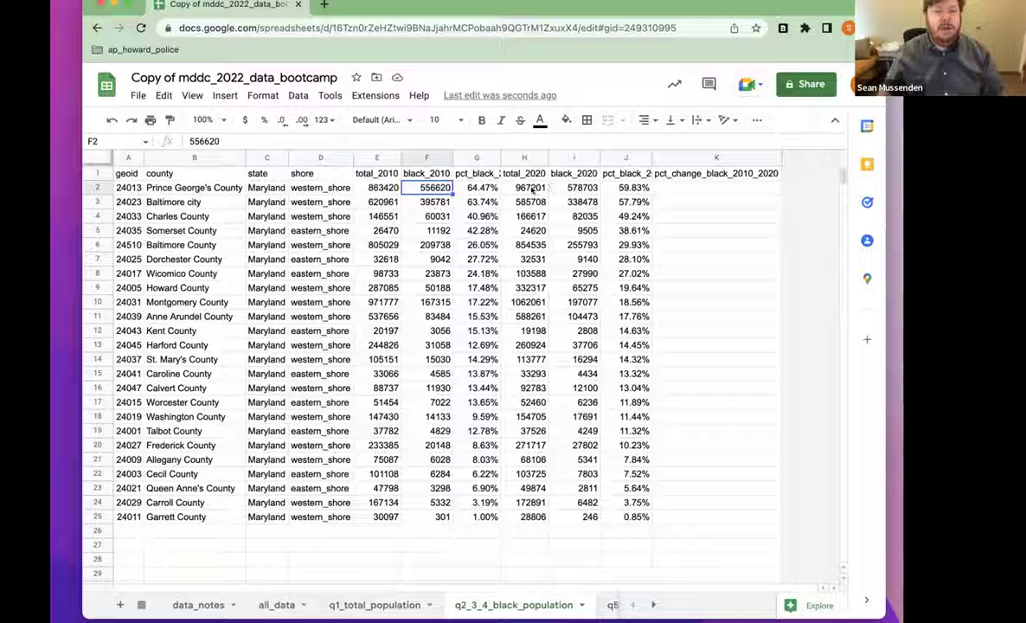
{"action": "left_click", "coordinate": [577, 186]}
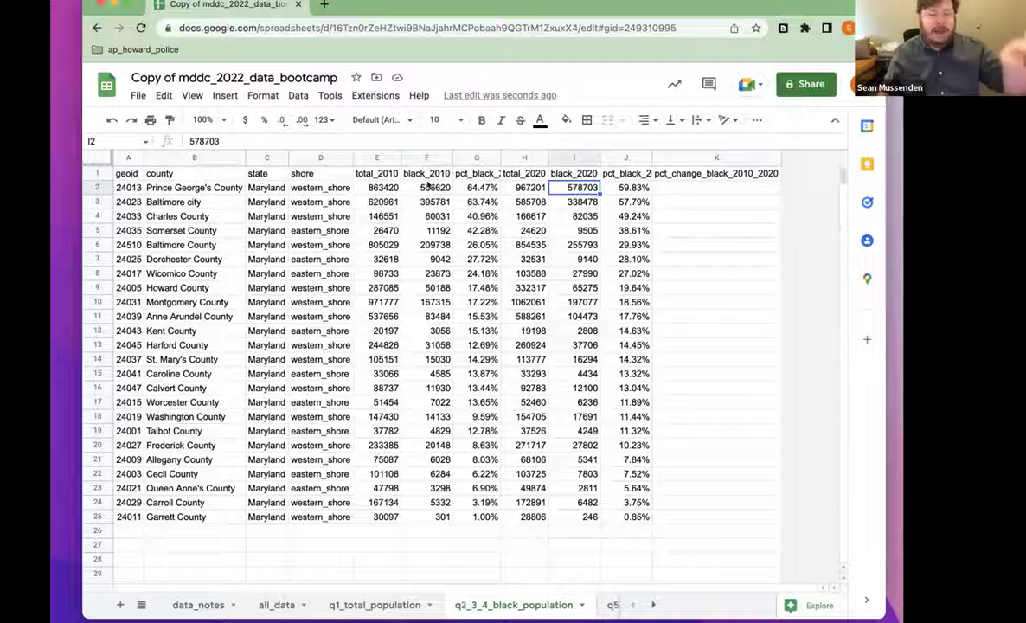
{"action": "left_click", "coordinate": [669, 191]}
{"action": "type", "text": "="}
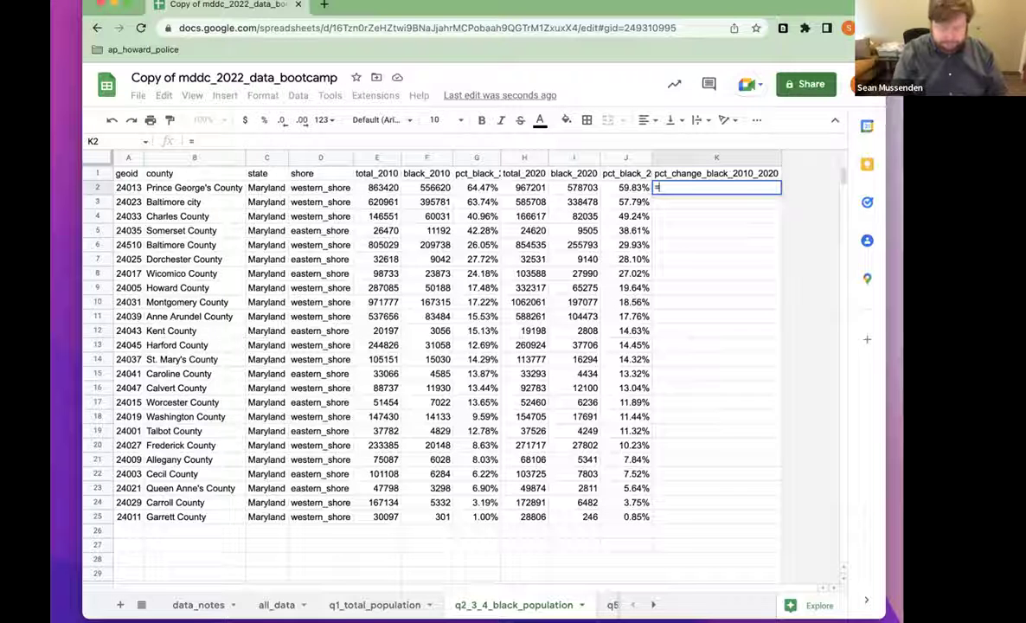
{"action": "type", "text": "("}
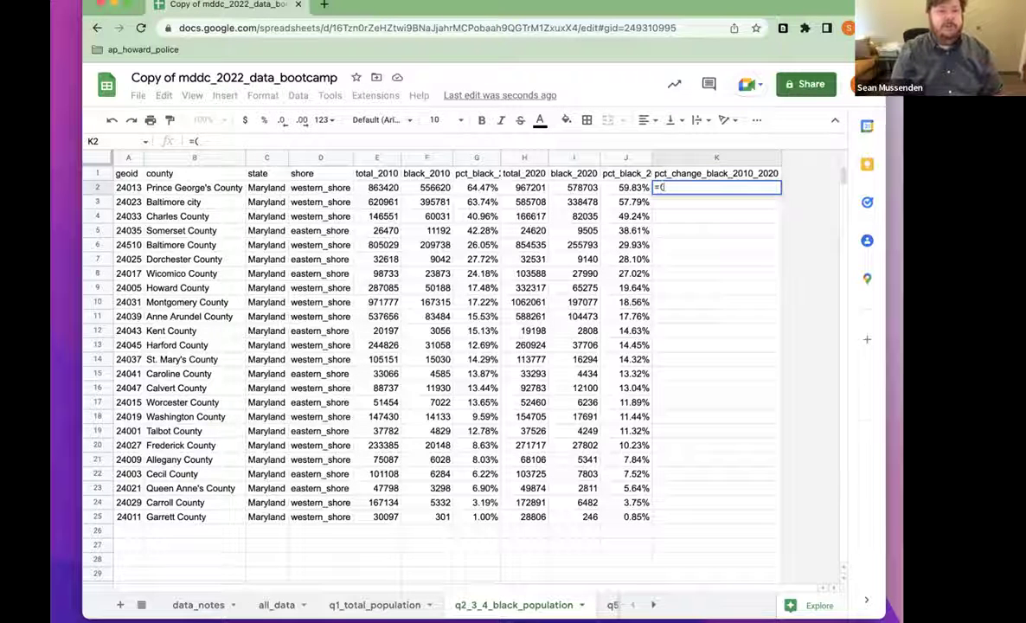
{"action": "type", "text": "I2"}
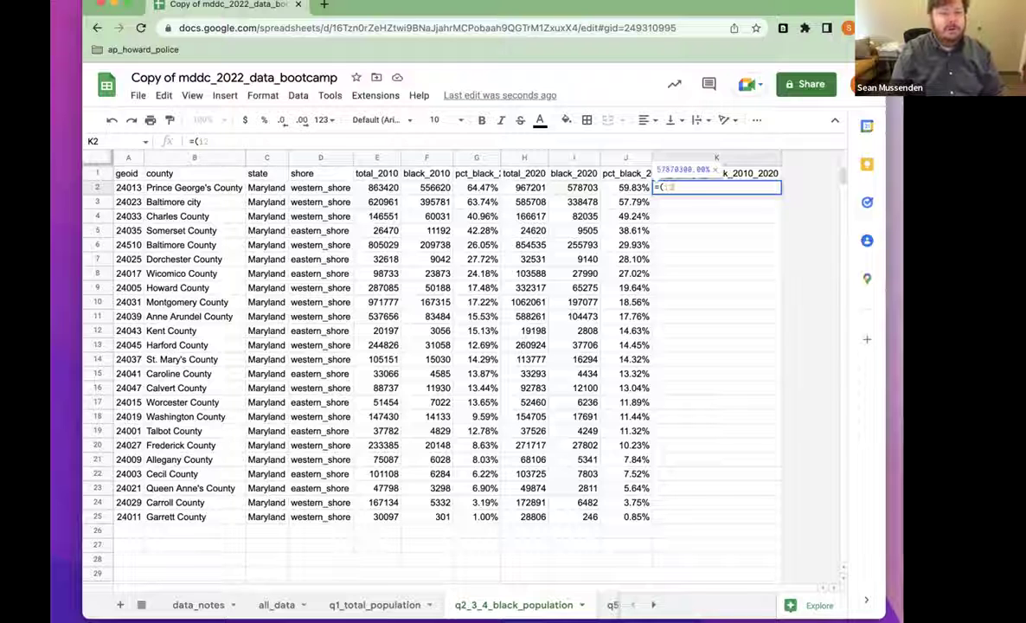
{"action": "type", "text": "-"}
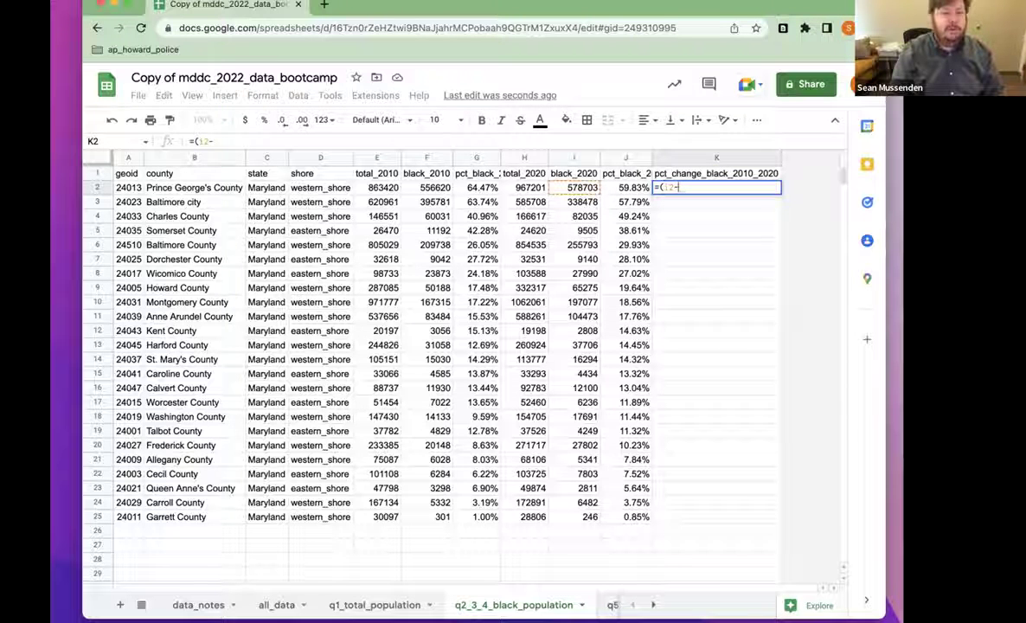
{"action": "type", "text": "f"}
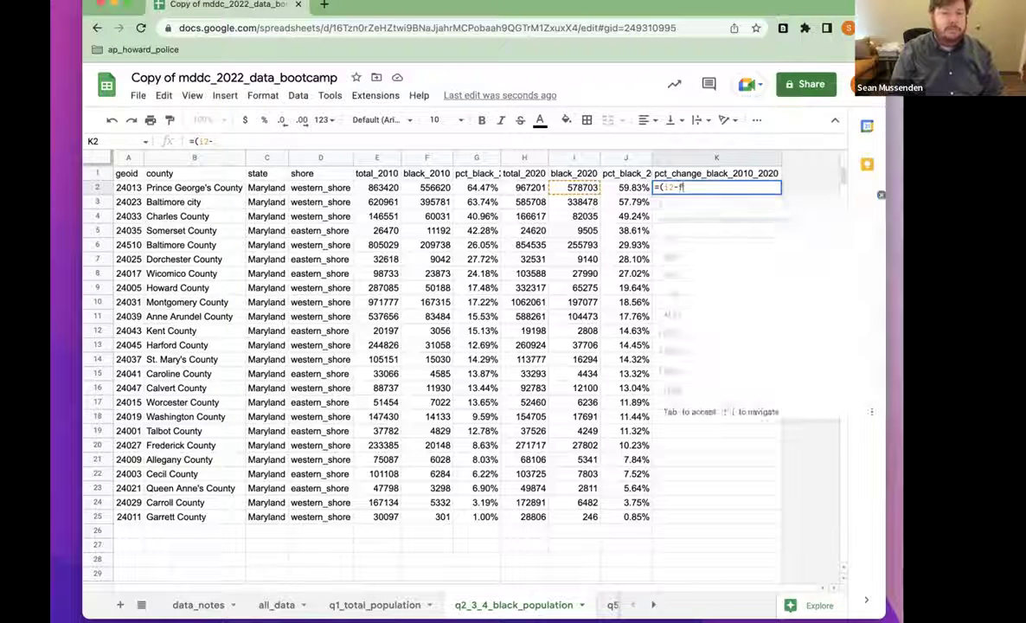
{"action": "type", "text": "2)"}
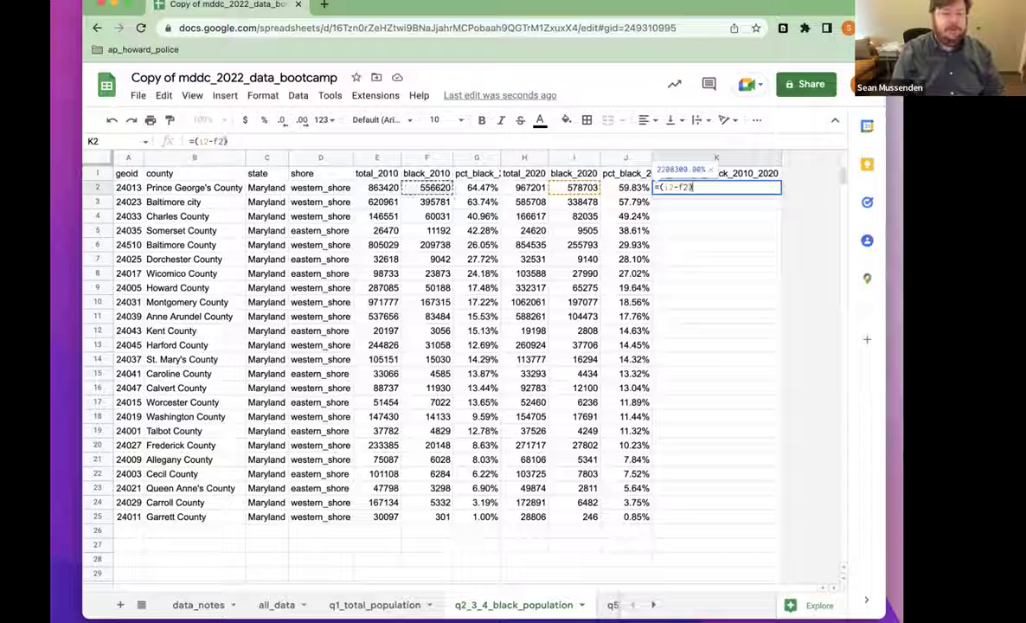
{"action": "type", "text": "/"}
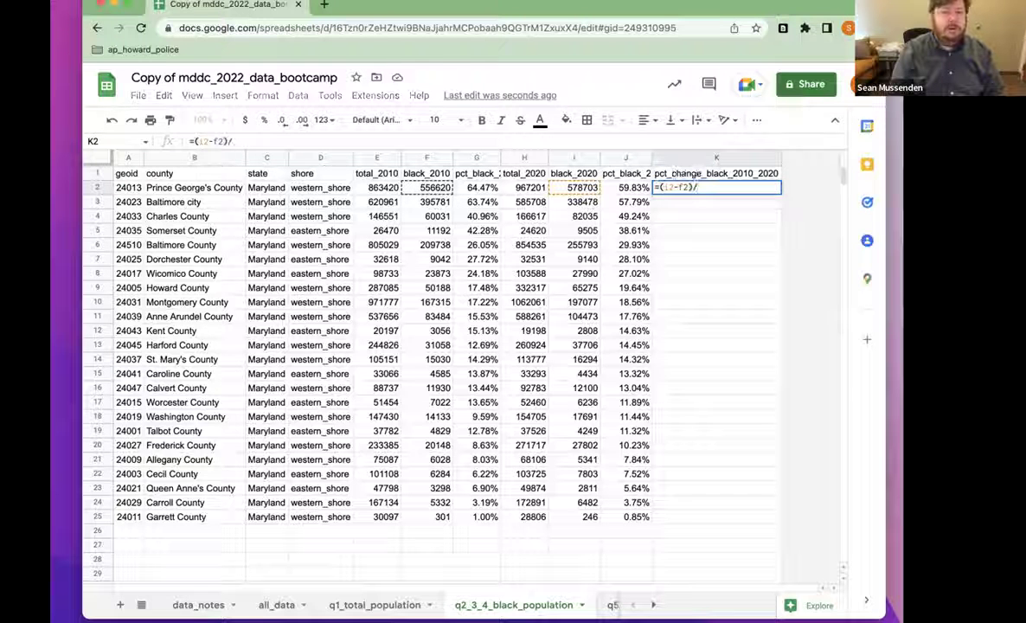
{"action": "type", "text": "f2"}
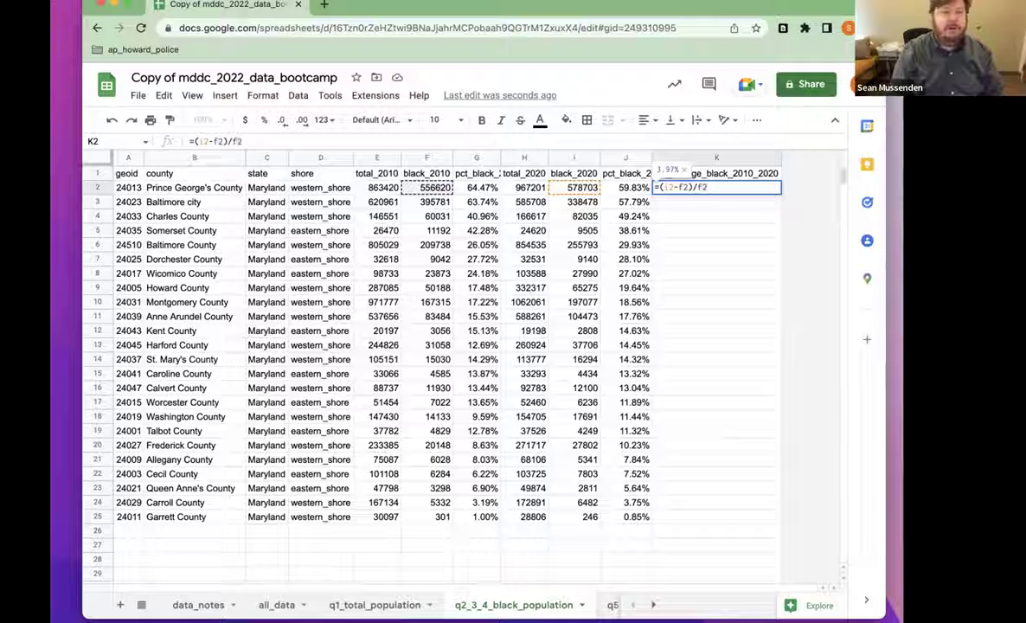
{"action": "key", "text": "Return"}
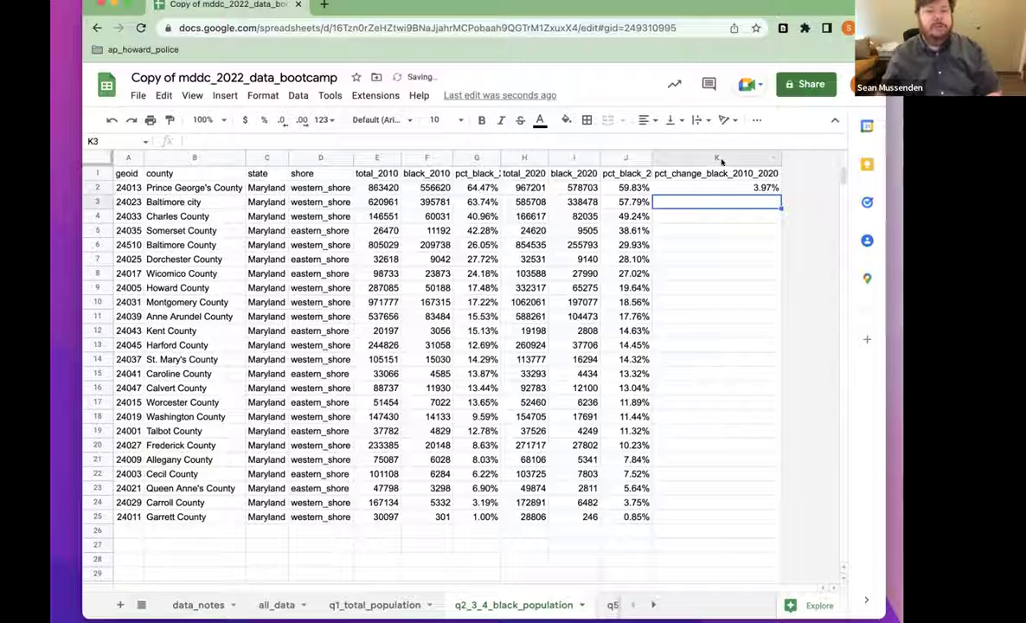
Fill the percent change formula from K2 down to the last county in row 25 and return to the column header
{"action": "left_click", "coordinate": [729, 187]}
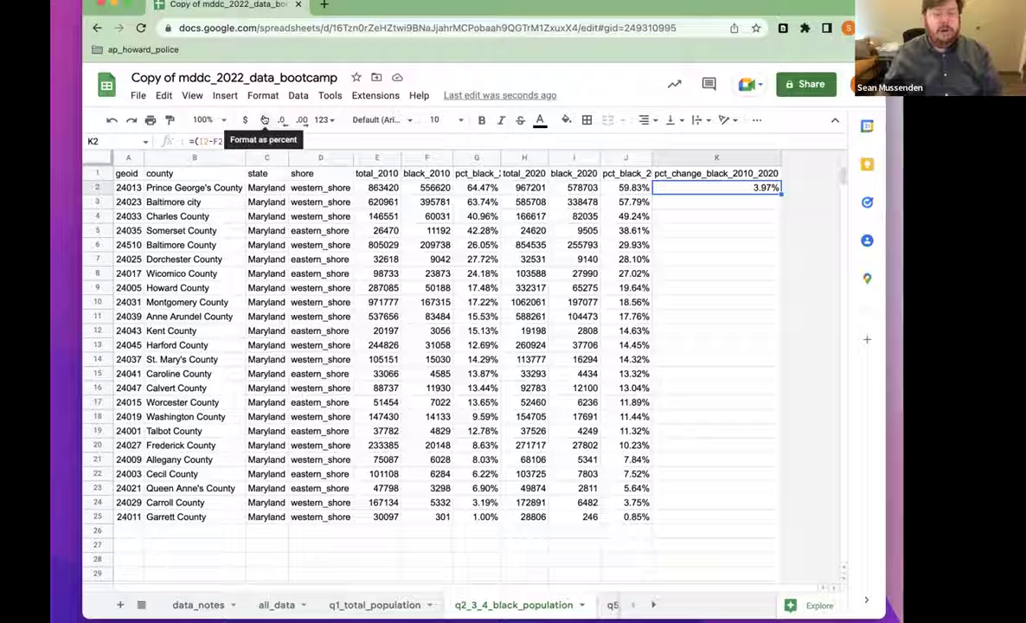
{"action": "double_click", "coordinate": [781, 194]}
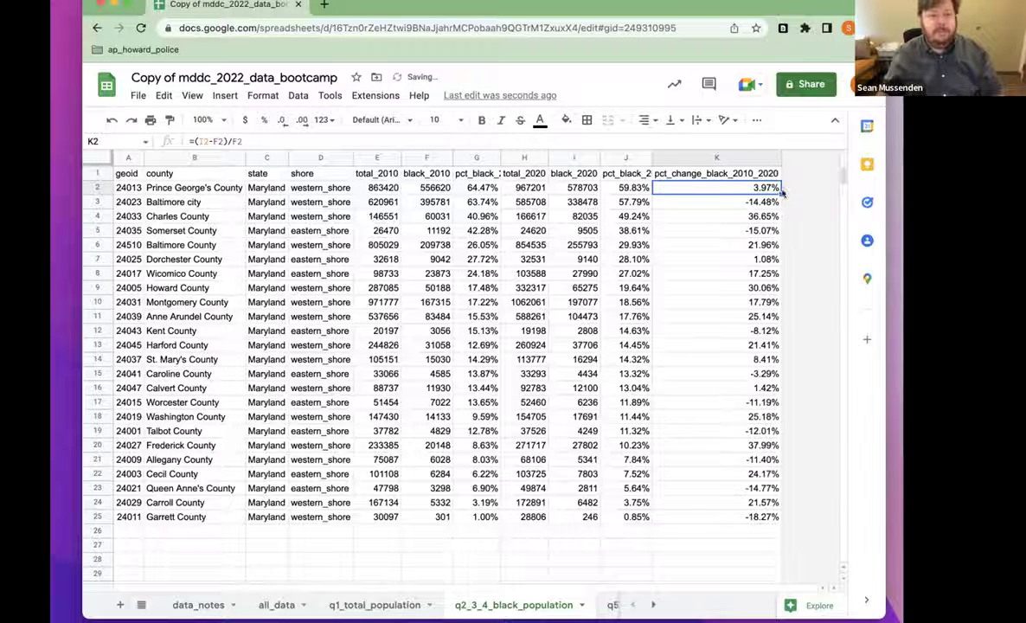
{"action": "key", "text": "ctrl+Down"}
{"action": "key", "text": "ctrl+Up"}
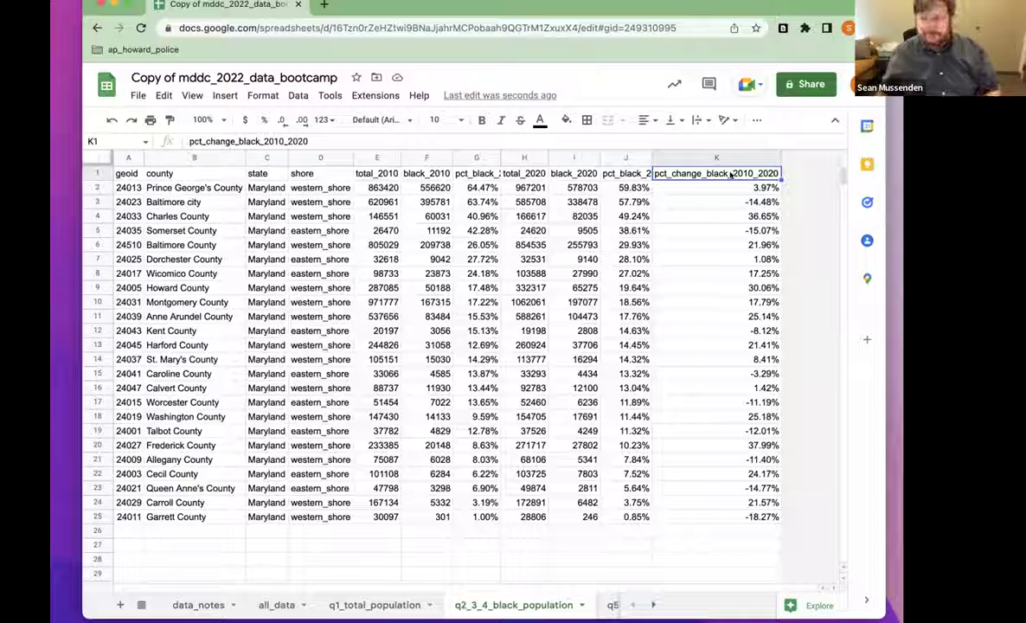
Undo the percent change fill, formula, header and column insertion so the sheet ends at pct_black_2020 again
{"action": "key", "text": "super+z"}
{"action": "key", "text": "super+z"}
{"action": "key", "text": "super+z"}
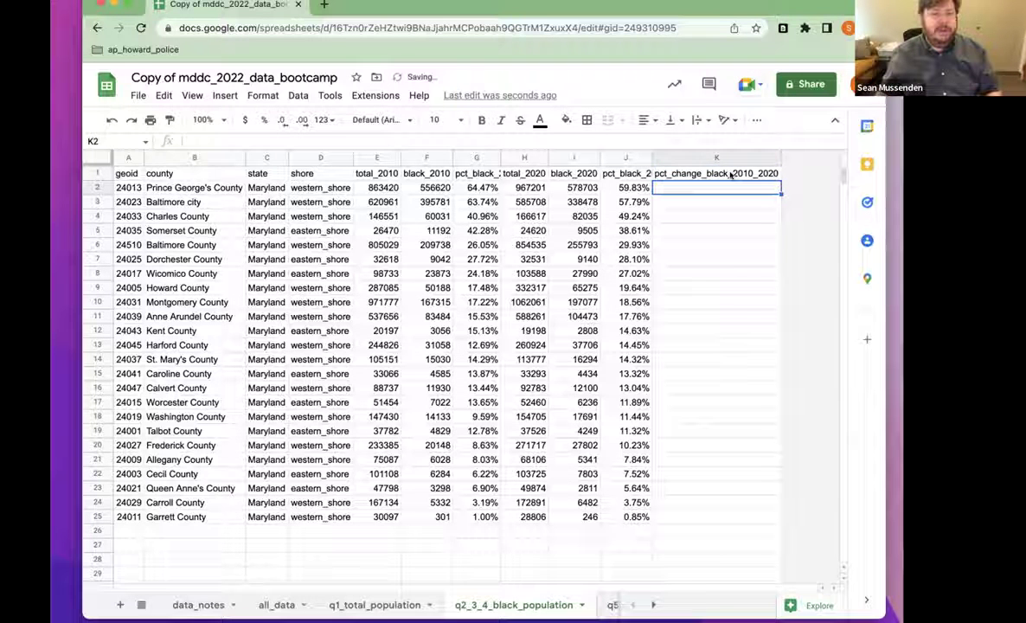
{"action": "key", "text": "super+z"}
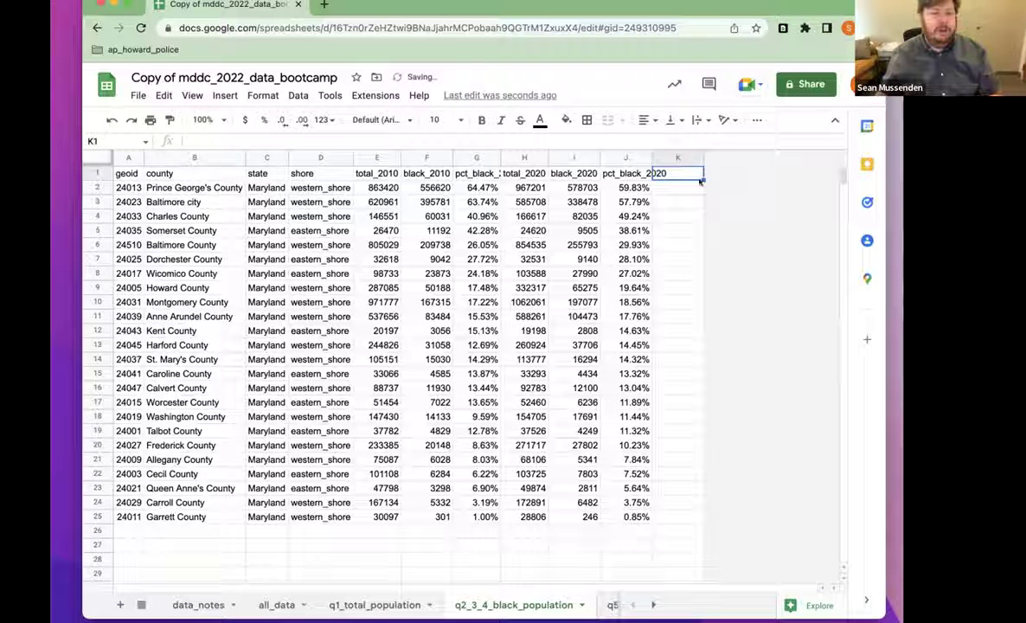
{"action": "left_click_drag", "start_coordinate": [702, 157], "coordinate": [751, 158]}
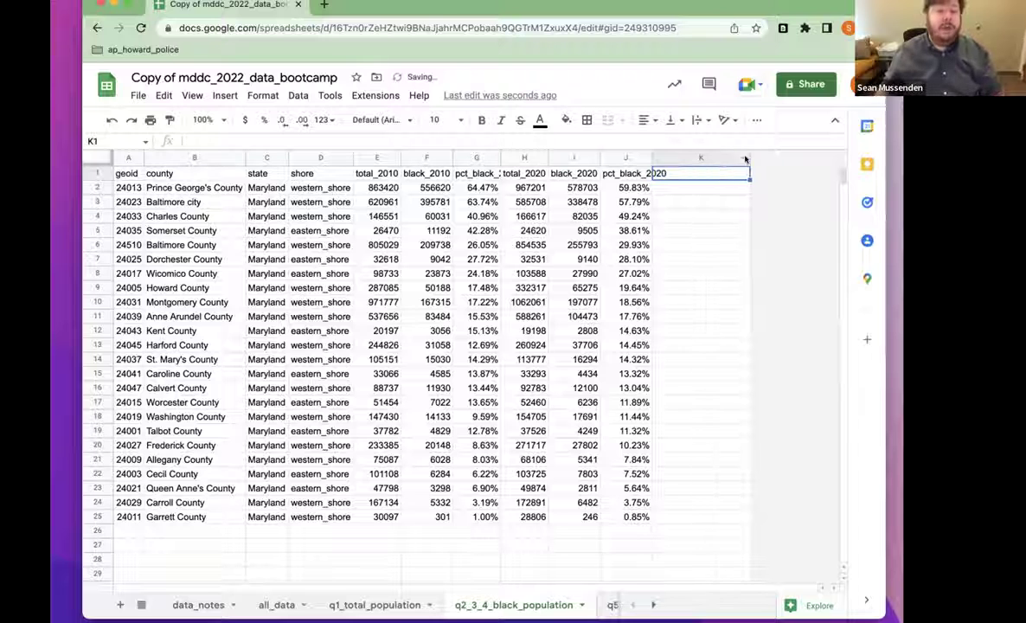
{"action": "key", "text": "super+z"}
{"action": "key", "text": "super+z"}
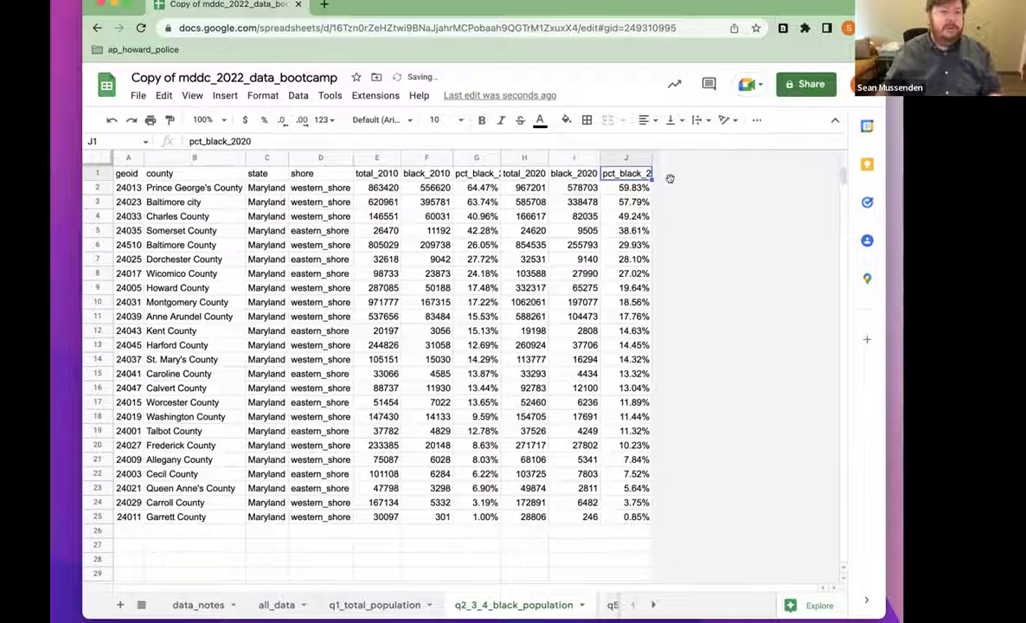
Insert a column after pct_black_2020, title it pct_black_change_2010_2020 in K1 and fit its width to the header
{"action": "left_click", "coordinate": [224, 96]}
{"action": "mouse_move", "coordinate": [259, 163]}
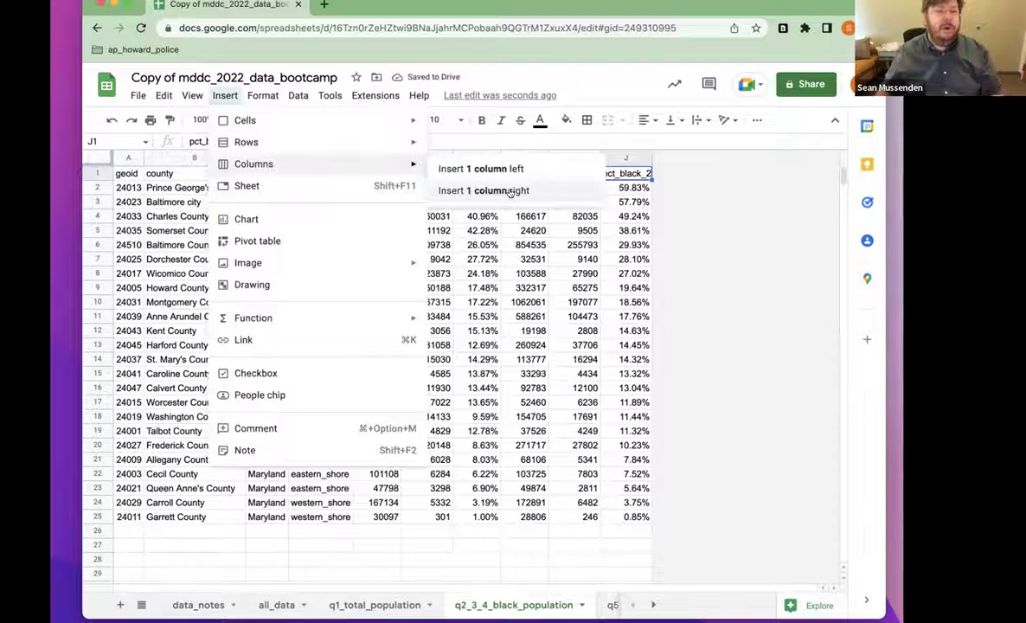
{"action": "left_click", "coordinate": [498, 186]}
{"action": "type", "text": "pct_black"}
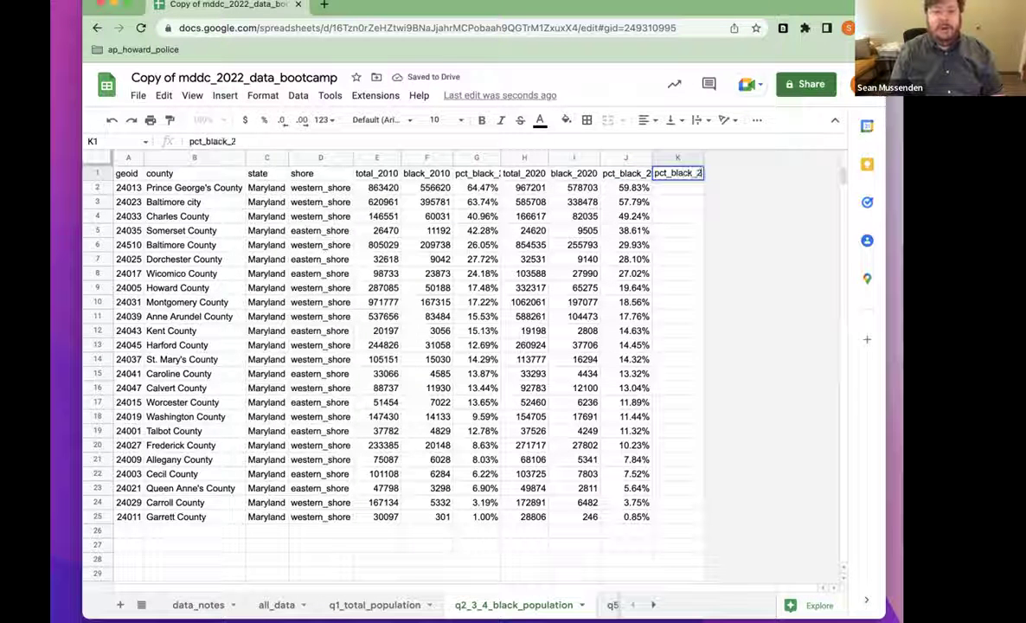
{"action": "type", "text": "_change_2010_2020"}
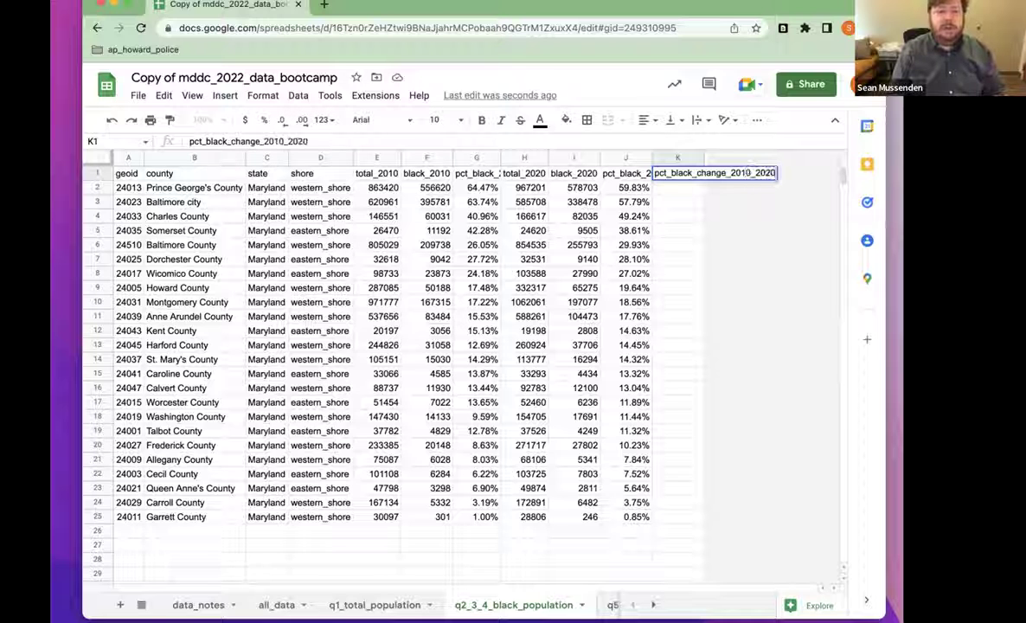
{"action": "key", "text": "Return"}
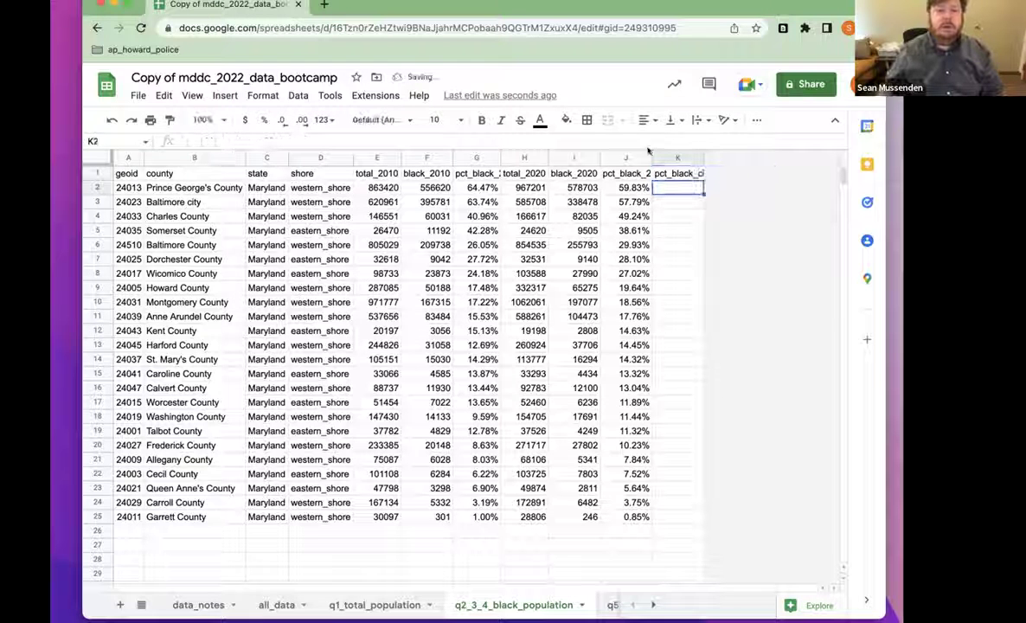
{"action": "double_click", "coordinate": [701, 157]}
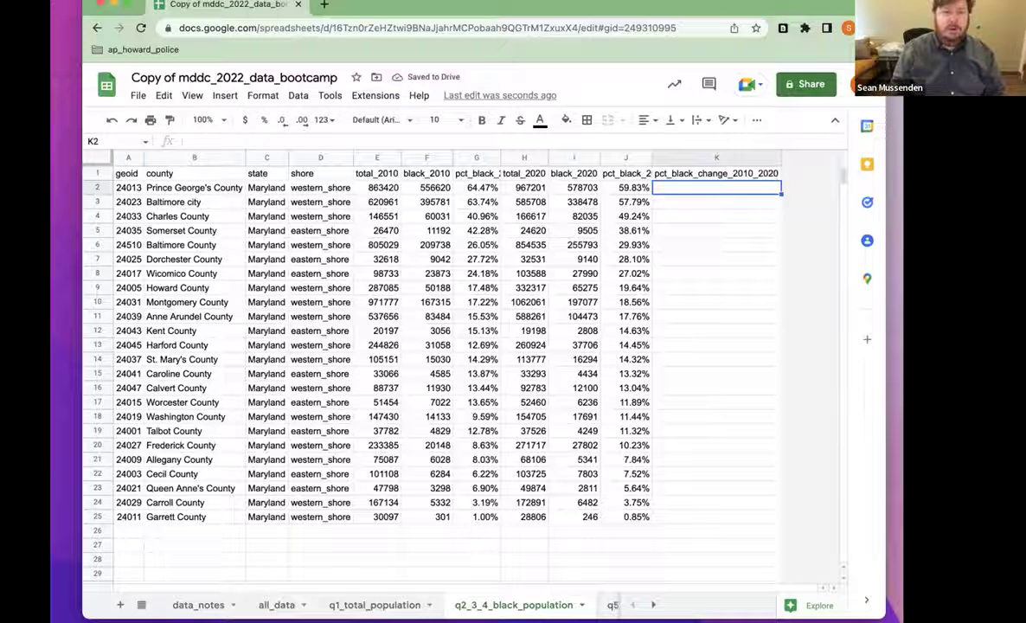
Enter =(I2-F2)/F2 in K2 to calculate the first county's Black population percent change from 2010 to 2020
{"action": "type", "text": "=("}
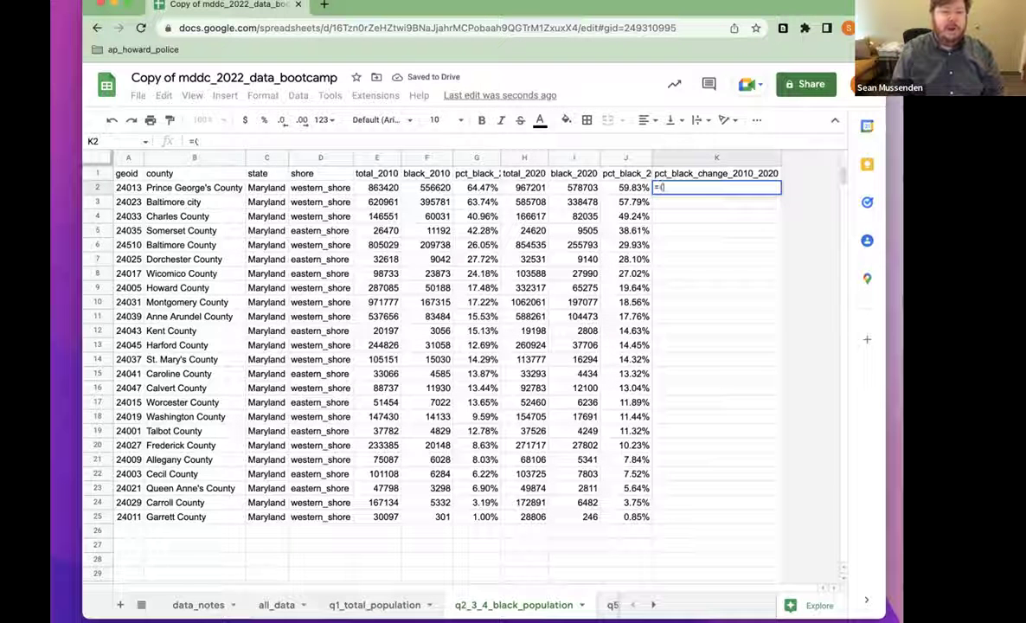
{"action": "type", "text": "I2-"}
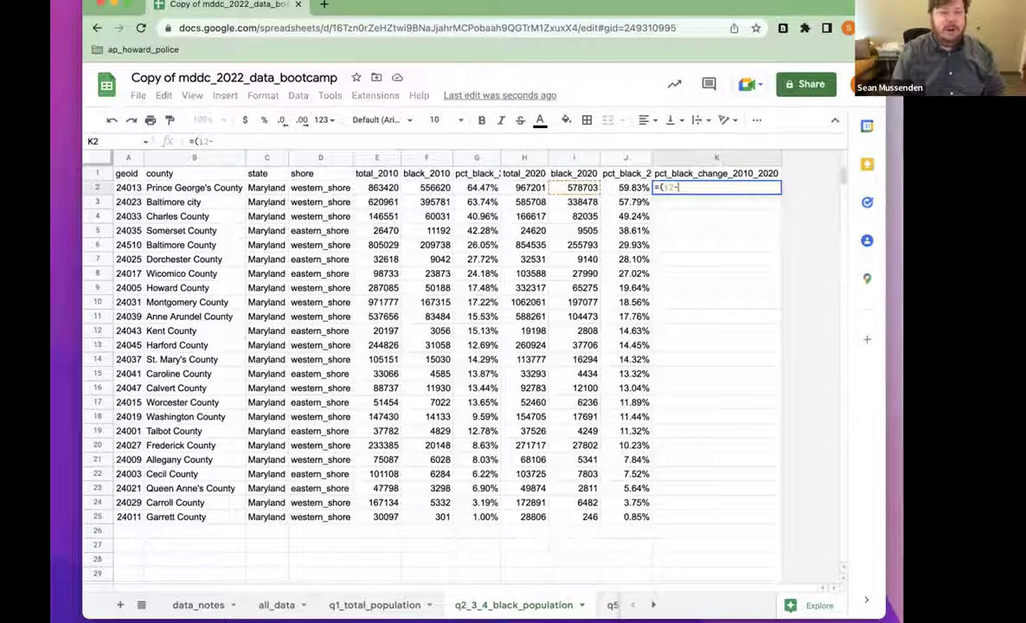
{"action": "type", "text": "f2"}
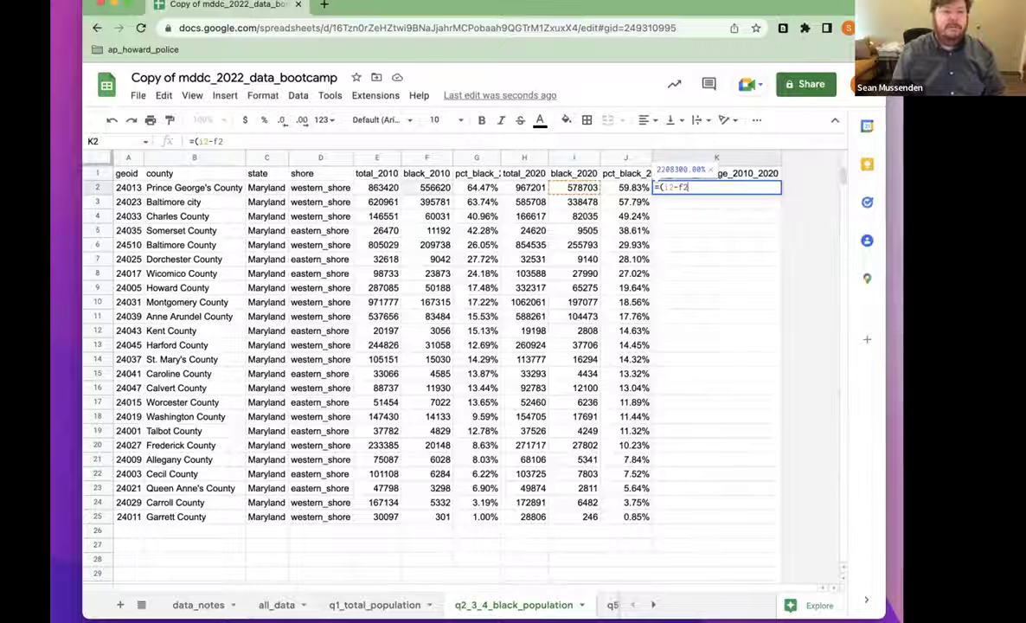
{"action": "type", "text": ")/f2"}
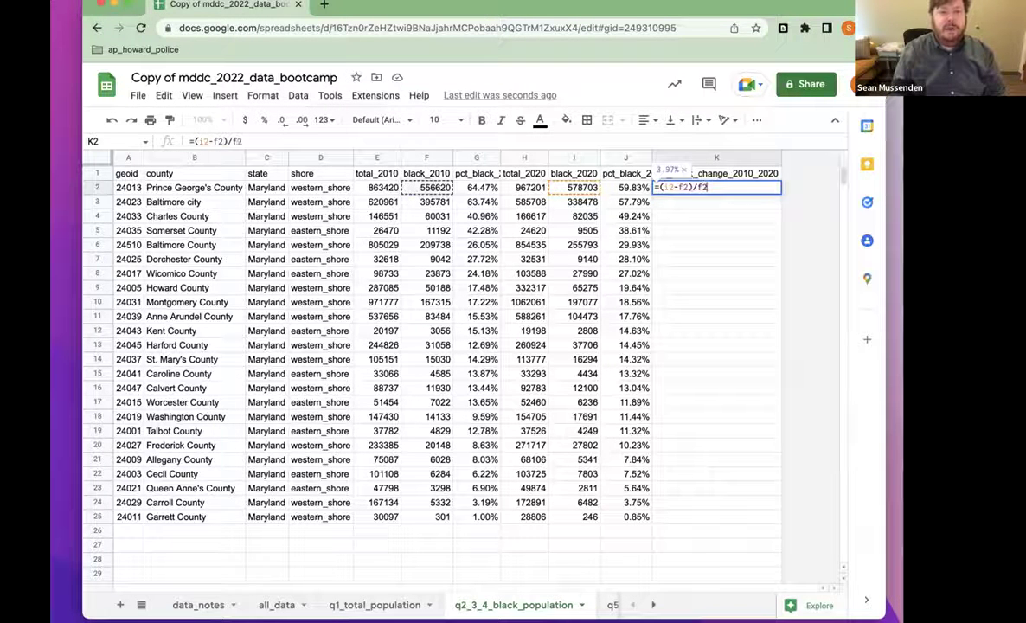
{"action": "key", "text": "Return"}
Fill the K2 formula down to the last county in row 25 and check the formula in K25
{"action": "left_click", "coordinate": [772, 187]}
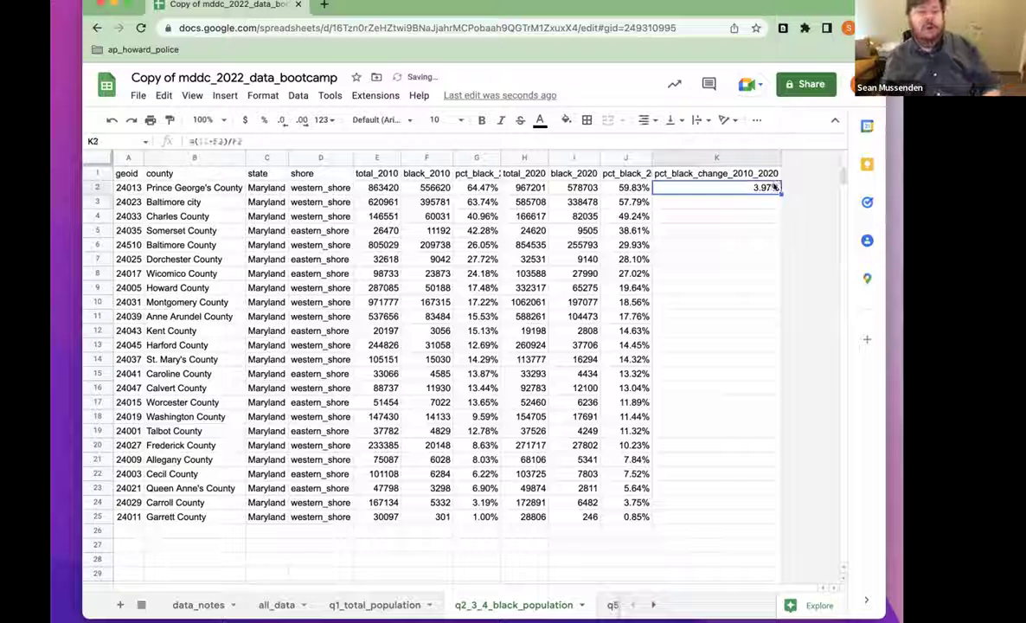
{"action": "double_click", "coordinate": [780, 193]}
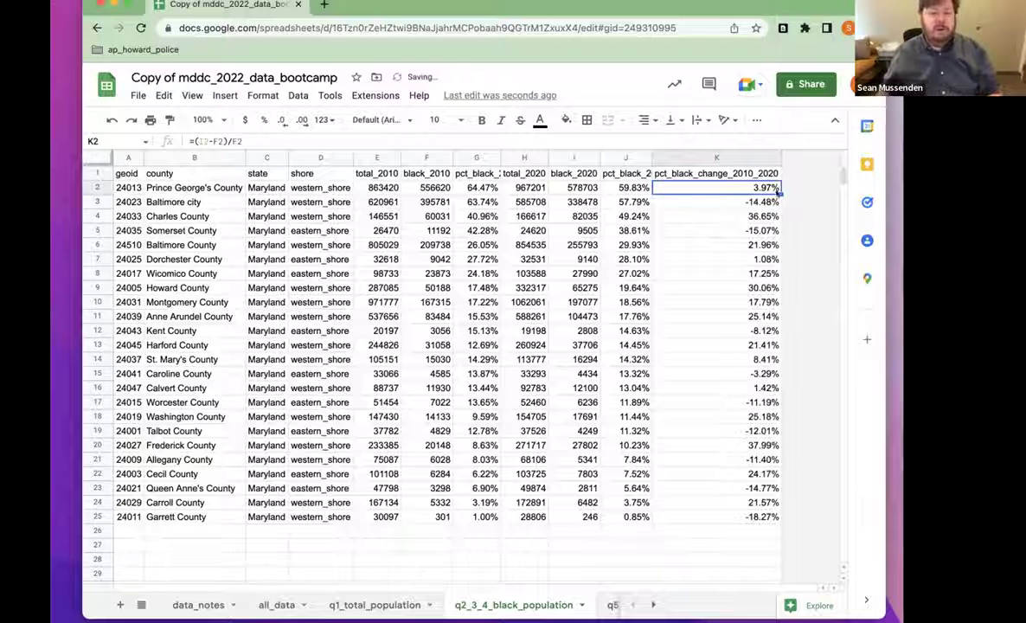
{"action": "left_click", "coordinate": [759, 519]}
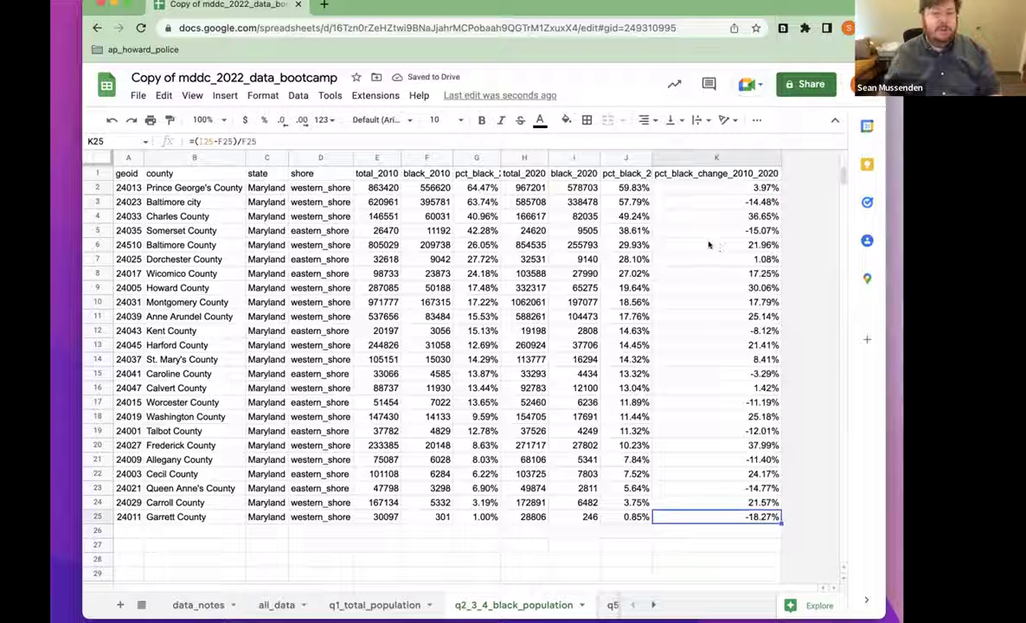
Sort the sheet by pct_black_change_2010_2020 from highest to lowest, keeping the header row in place
{"action": "left_click", "coordinate": [690, 175]}
{"action": "left_click", "coordinate": [297, 95]}
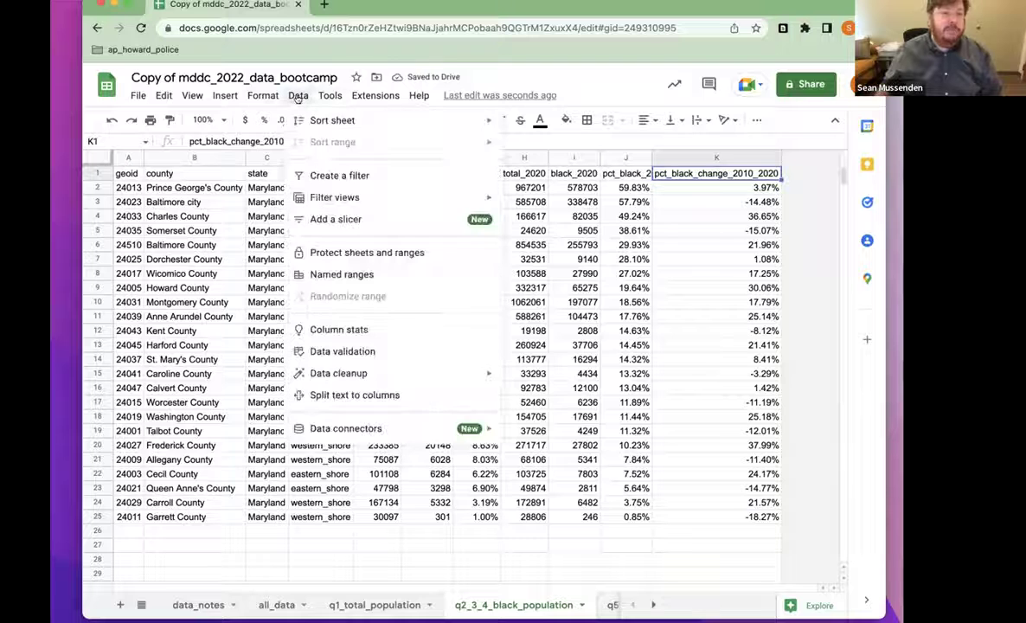
{"action": "mouse_move", "coordinate": [346, 119]}
{"action": "left_click", "coordinate": [559, 142]}
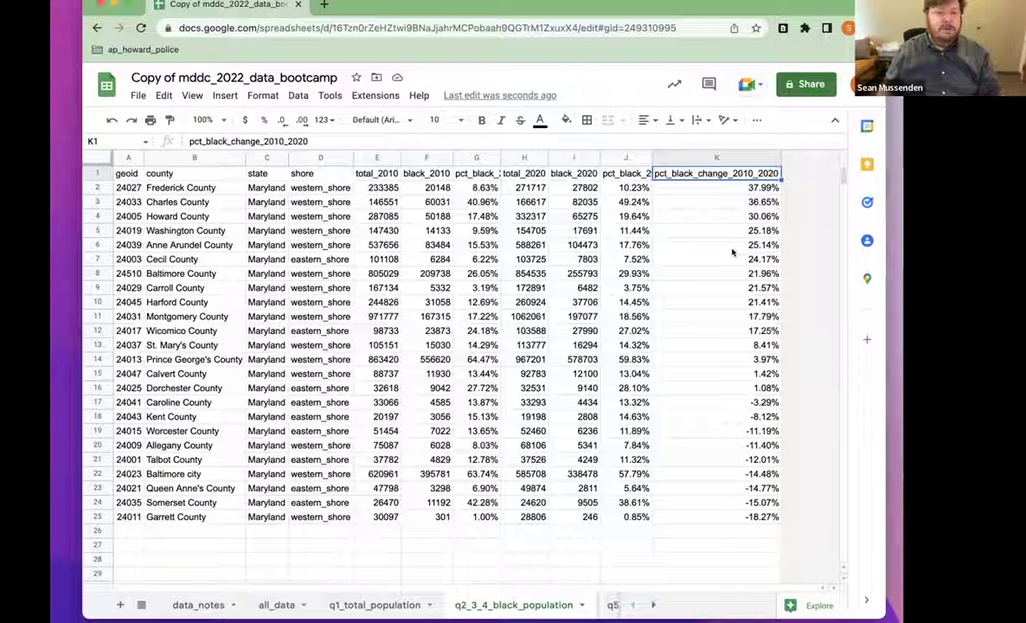
Start a conditional formatting rule on the pct_black_change_2010_2020 column using the green-white-red color scale
{"action": "left_click", "coordinate": [726, 157]}
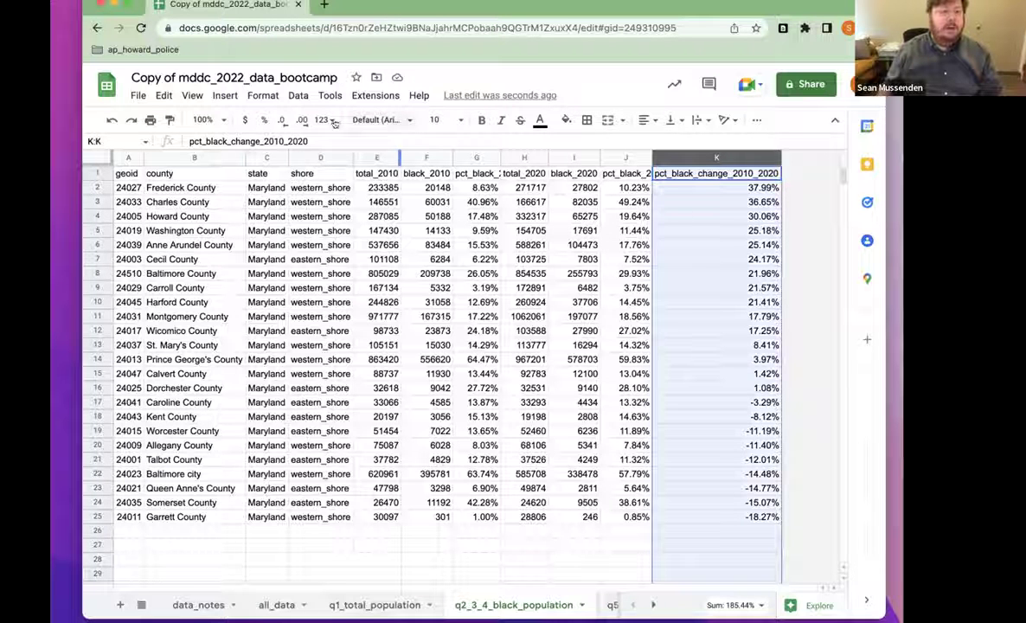
{"action": "left_click", "coordinate": [260, 97]}
{"action": "left_click", "coordinate": [375, 330]}
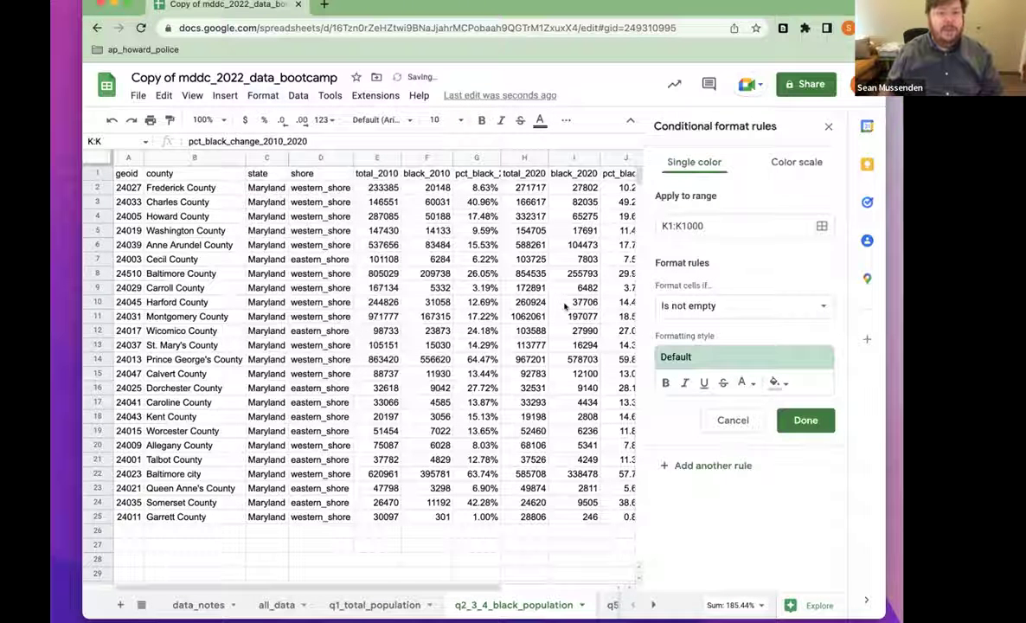
{"action": "left_click", "coordinate": [798, 163]}
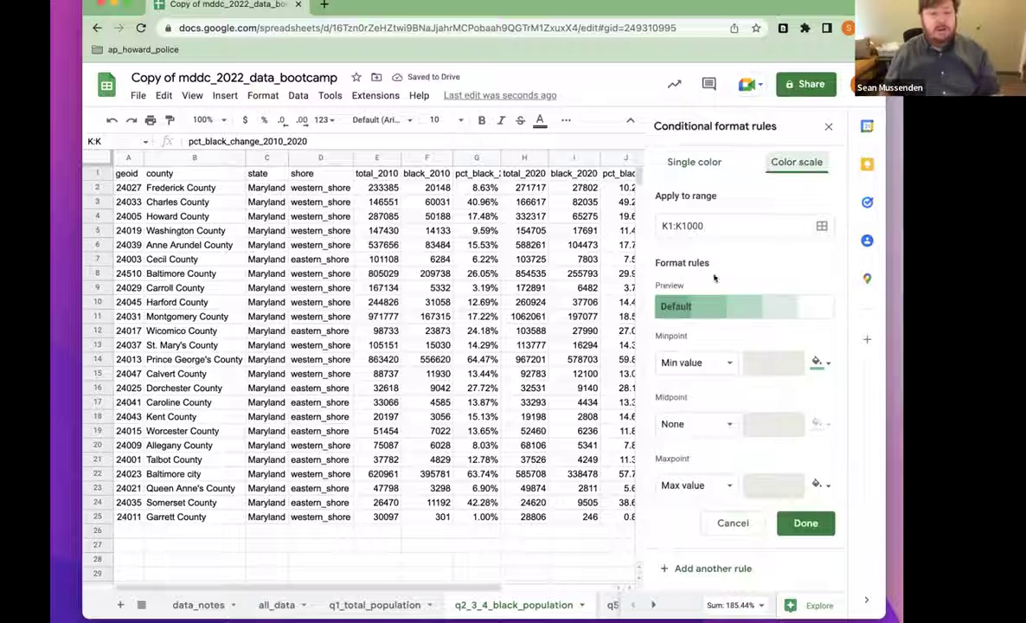
{"action": "left_click", "coordinate": [736, 313]}
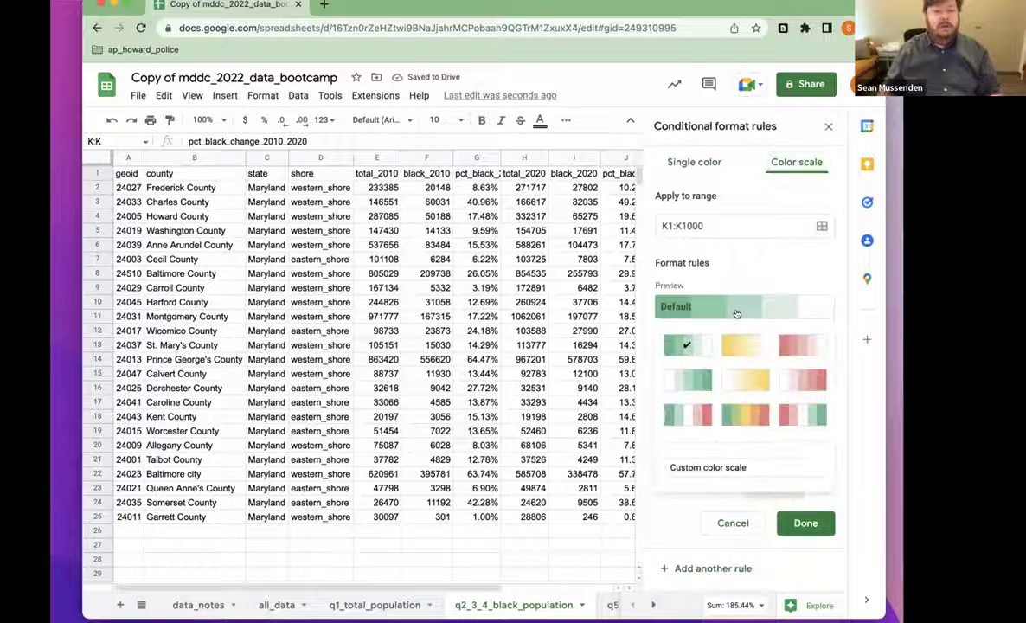
{"action": "left_click", "coordinate": [683, 416]}
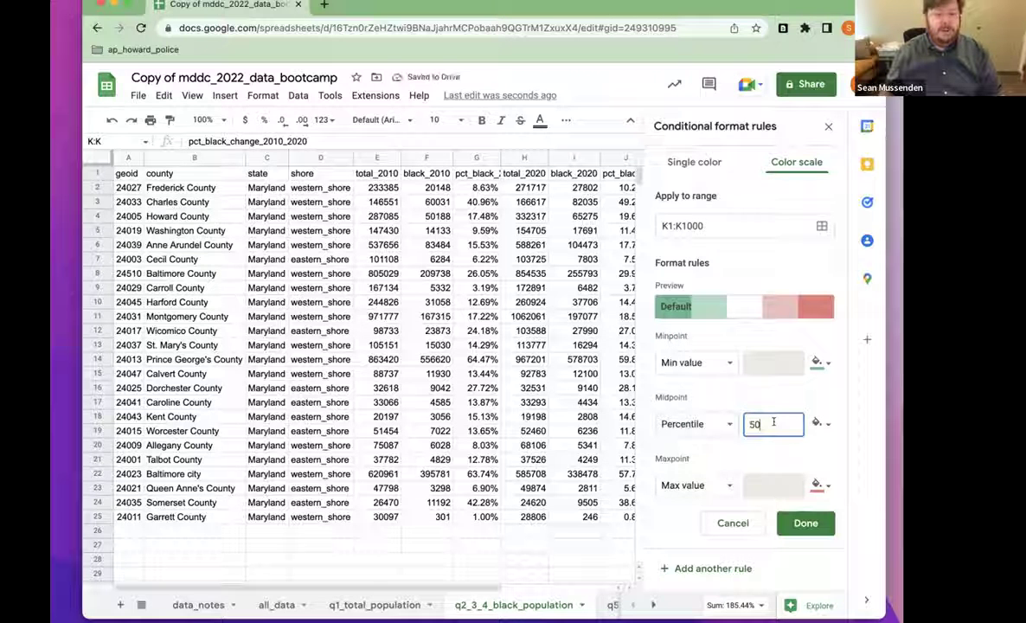
Set the color scale's midpoint to the number 0, save the rule and return to the sheet
{"action": "left_click", "coordinate": [694, 423]}
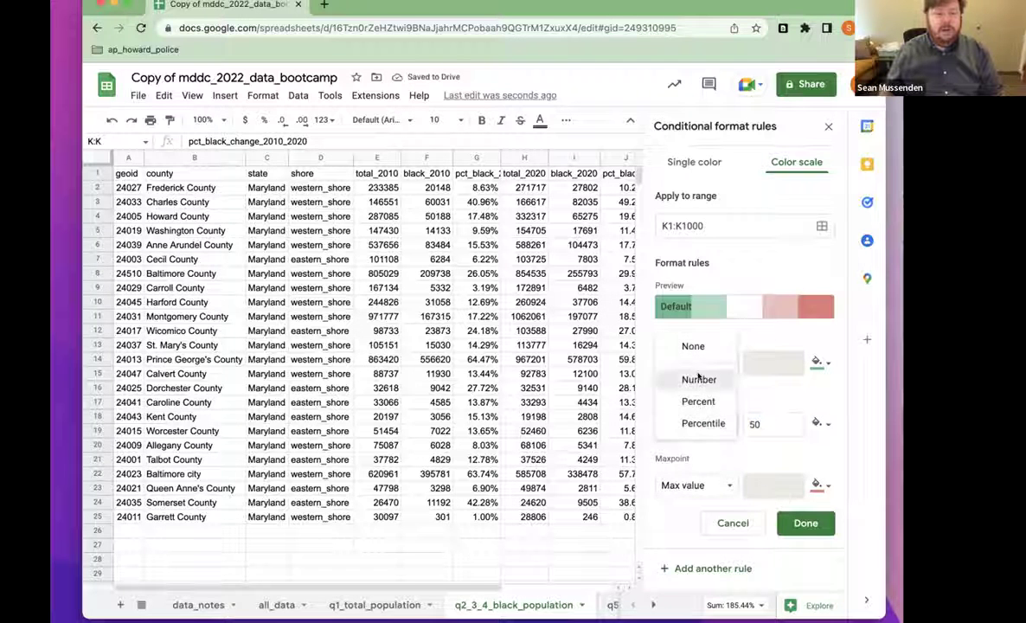
{"action": "left_click", "coordinate": [699, 379]}
{"action": "type", "text": "0"}
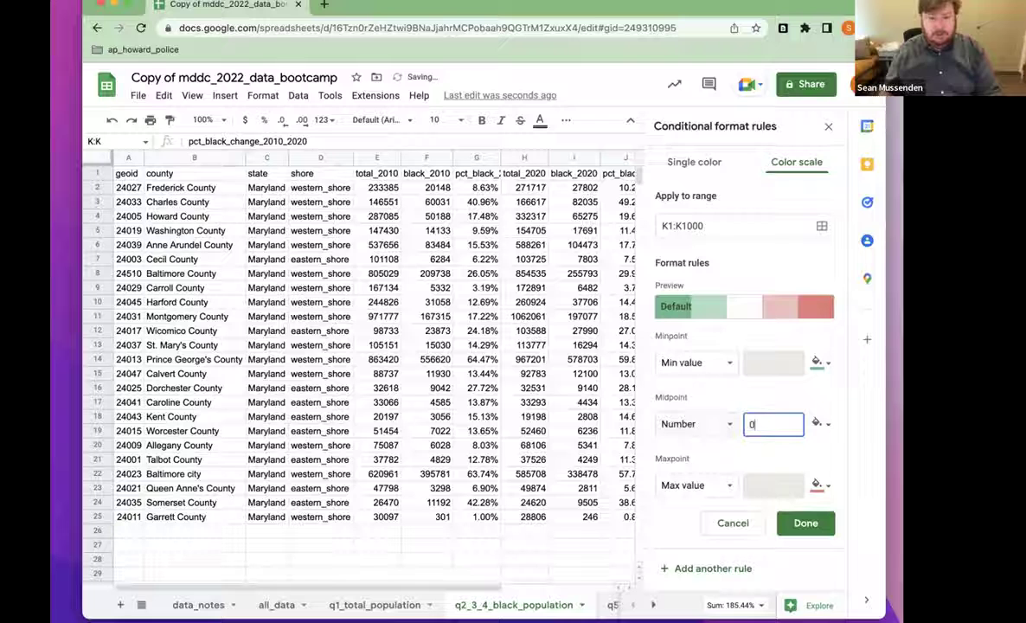
{"action": "left_click", "coordinate": [815, 525]}
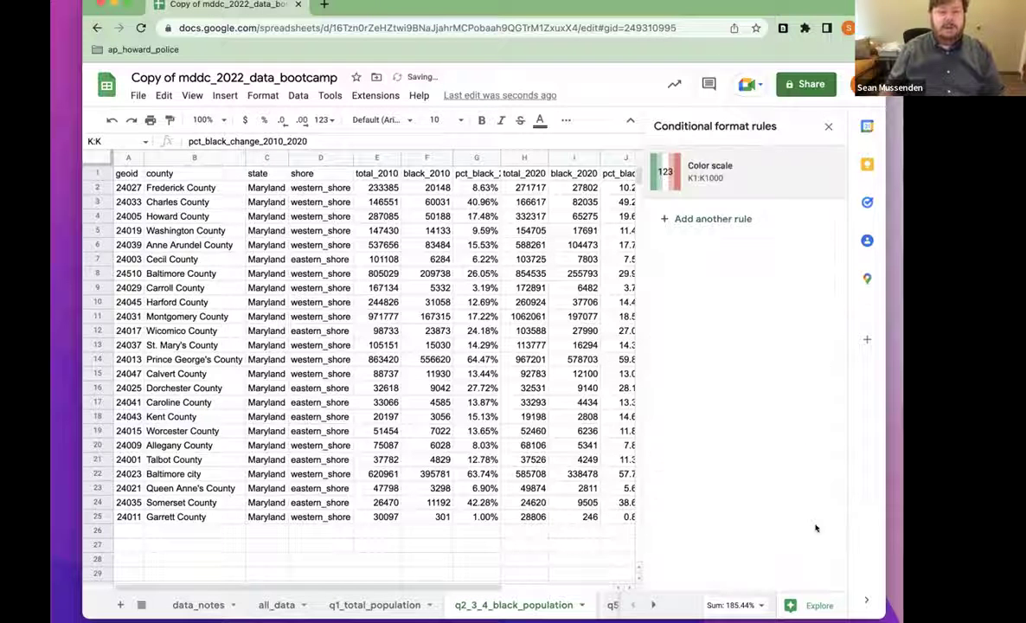
{"action": "left_click", "coordinate": [618, 331]}
{"action": "left_click", "coordinate": [586, 246]}
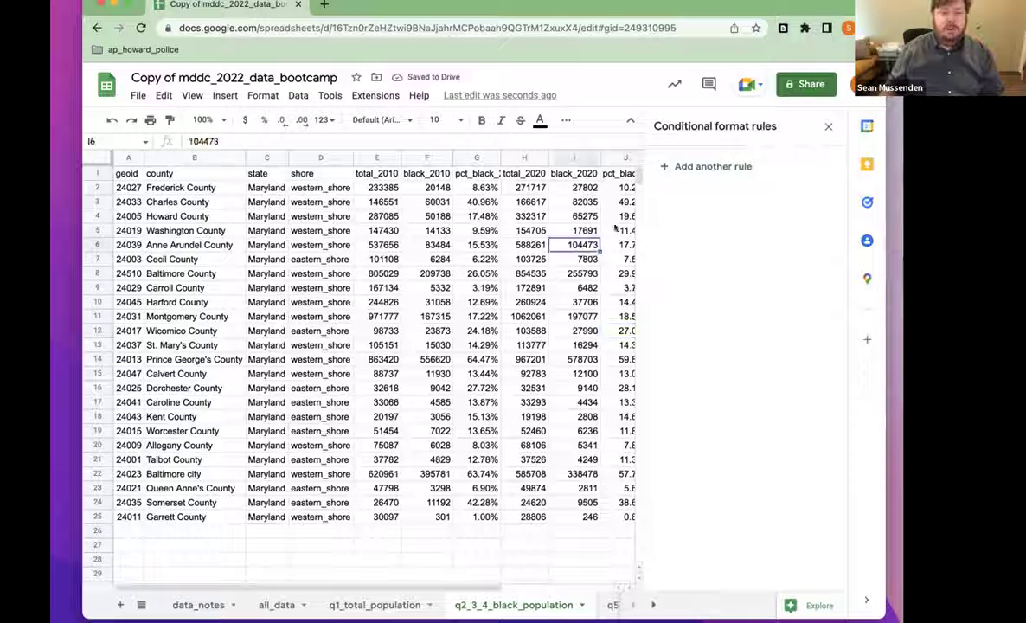
{"action": "left_click", "coordinate": [828, 127]}
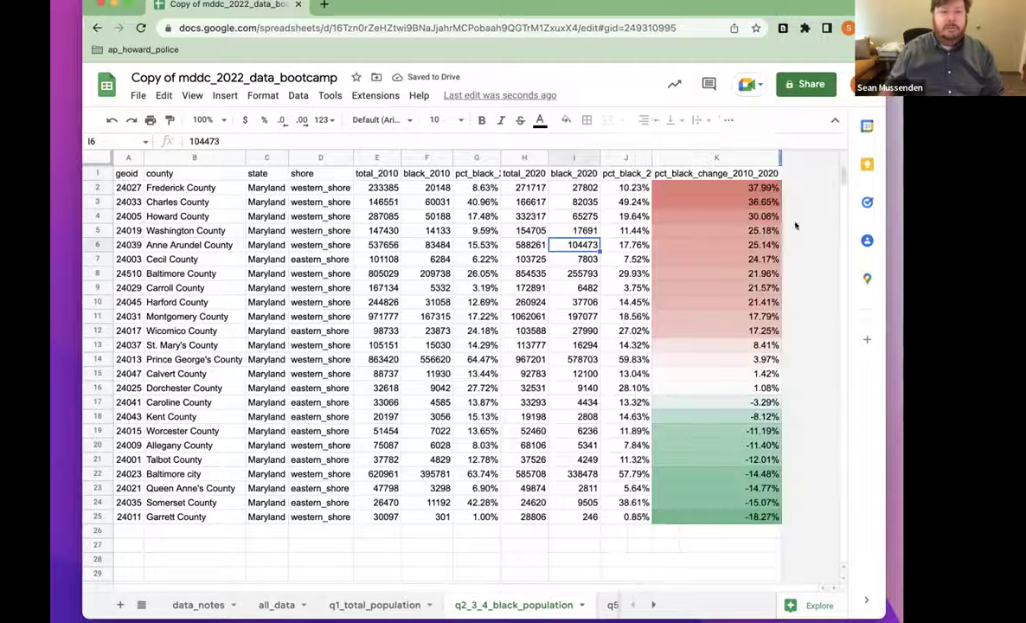
Undo the color scale changes made to the pct_black_change_2010_2020 column
{"action": "left_click", "coordinate": [736, 221]}
{"action": "key", "text": "super+z"}
{"action": "key", "text": "super+z"}
{"action": "key", "text": "super+z"}
{"action": "key", "text": "super+z"}
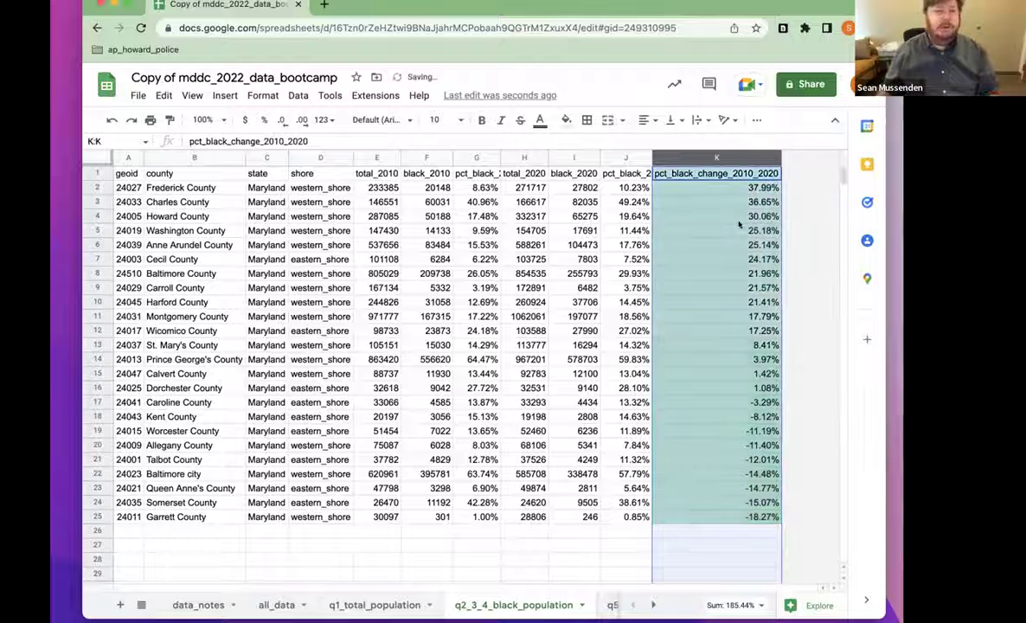
Delete the remaining "Cell is not empty" conditional formatting rule from K1:K1000
{"action": "left_click", "coordinate": [264, 95]}
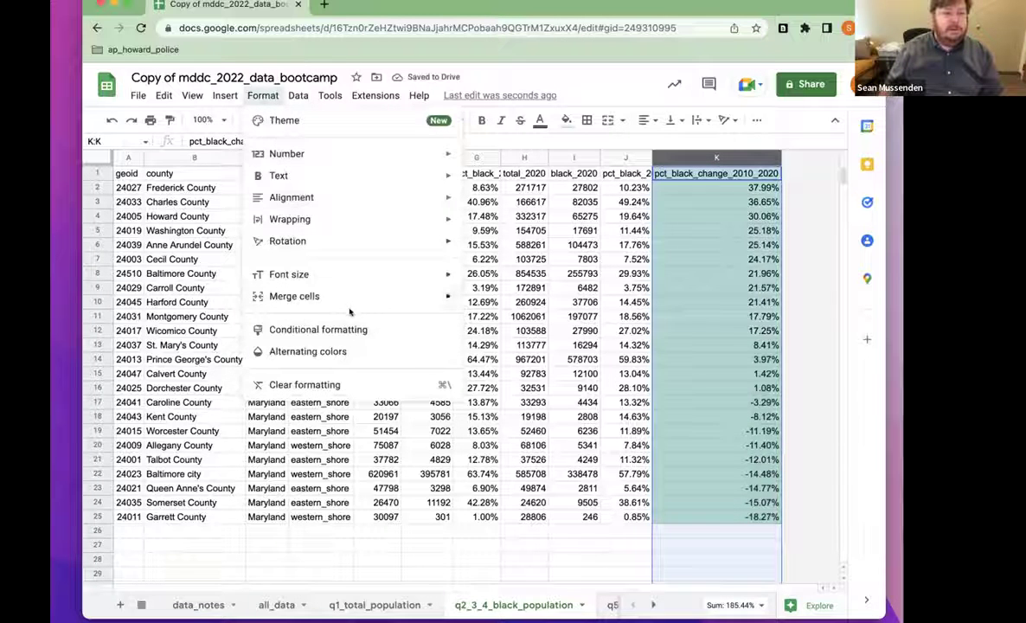
{"action": "left_click", "coordinate": [317, 330]}
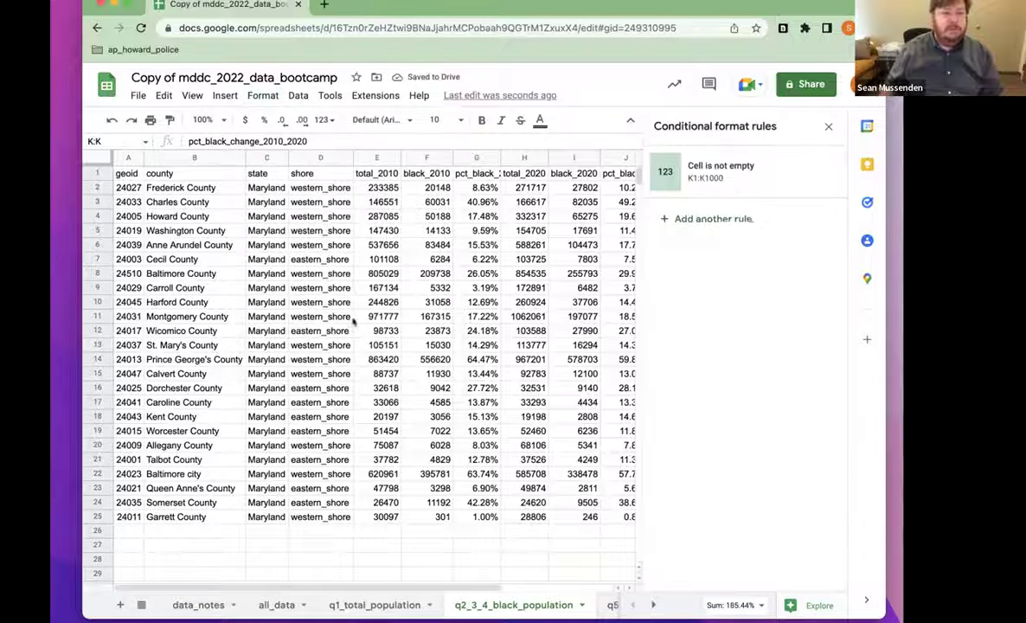
{"action": "left_click", "coordinate": [822, 172]}
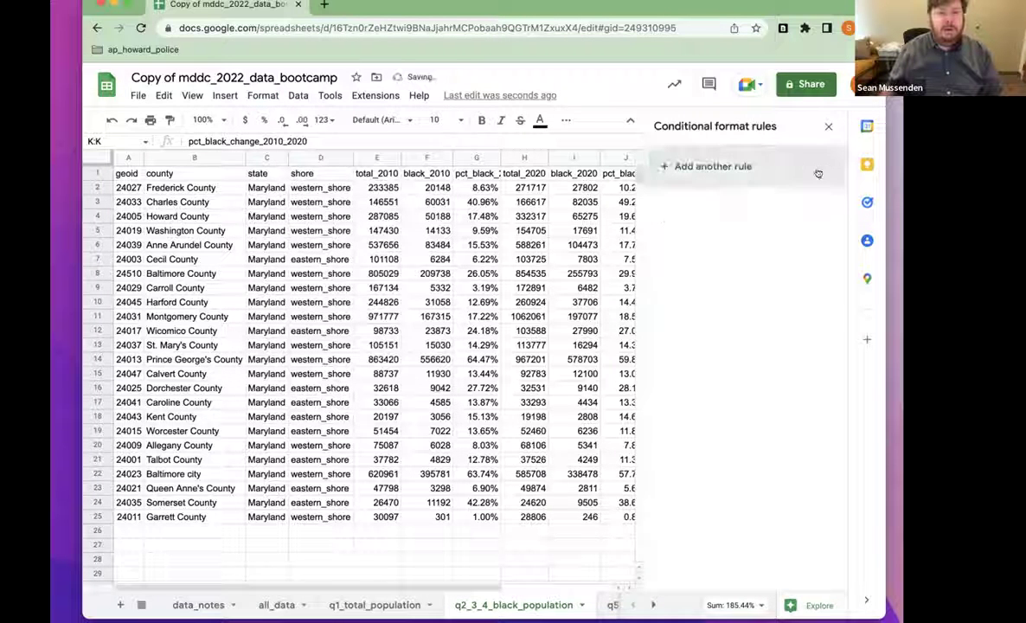
Add a new conditional formatting rule for K1:K1000 with the green-white-red color scale
{"action": "left_click", "coordinate": [688, 166]}
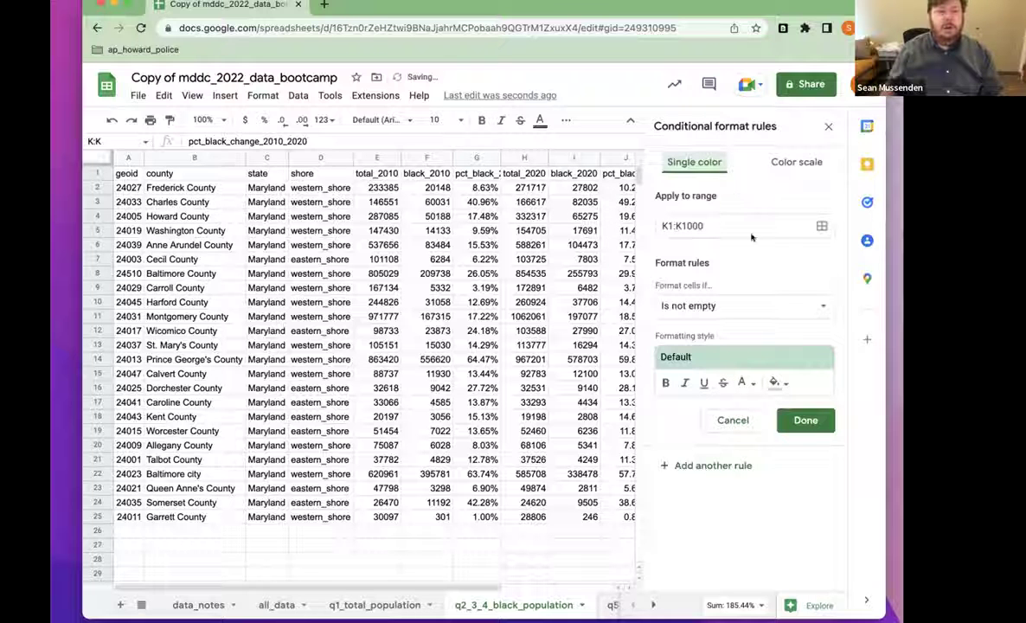
{"action": "left_click", "coordinate": [796, 162]}
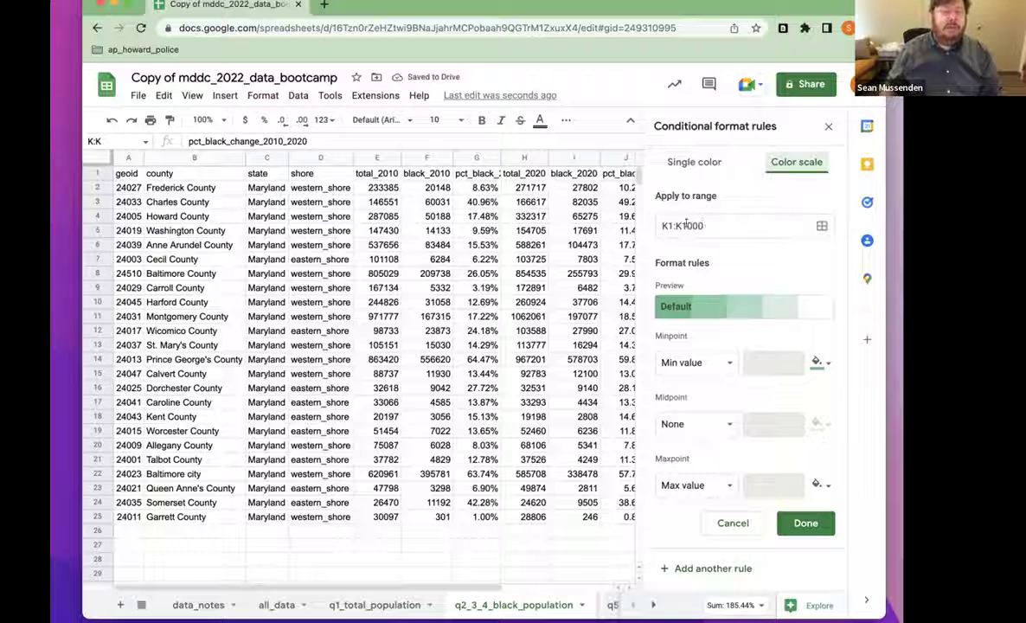
{"action": "left_click", "coordinate": [741, 308]}
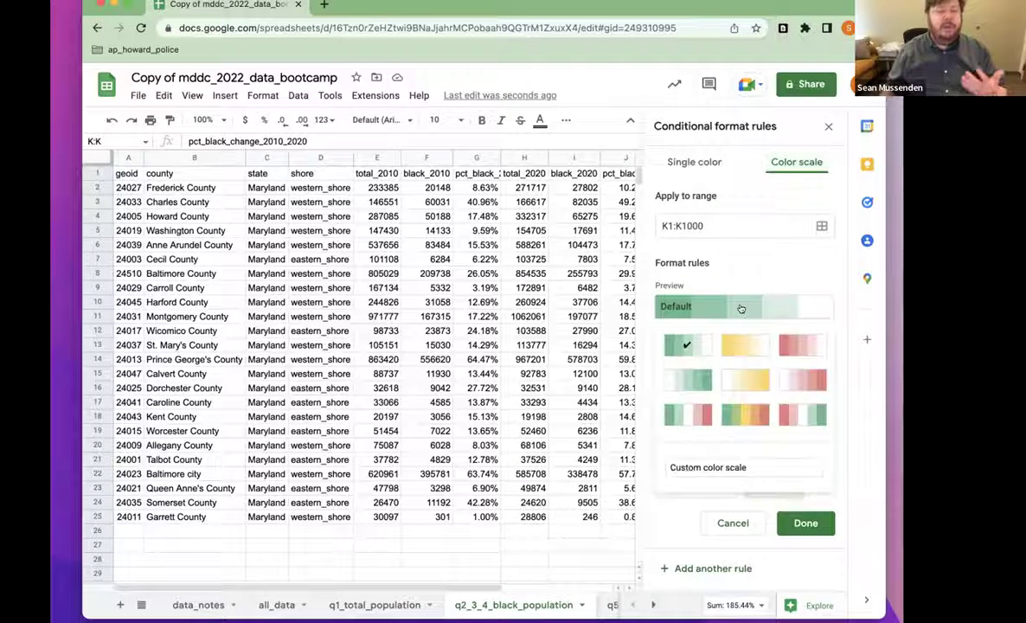
{"action": "left_click", "coordinate": [685, 414]}
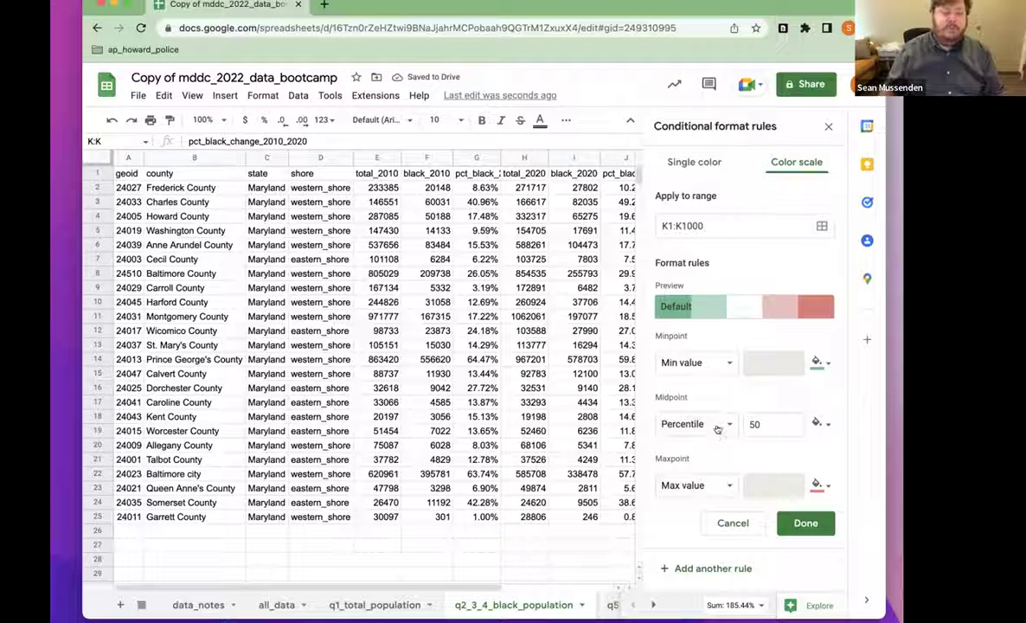
Set the new color scale's midpoint to the number 0, save the rule and close the rules
{"action": "left_click", "coordinate": [672, 425]}
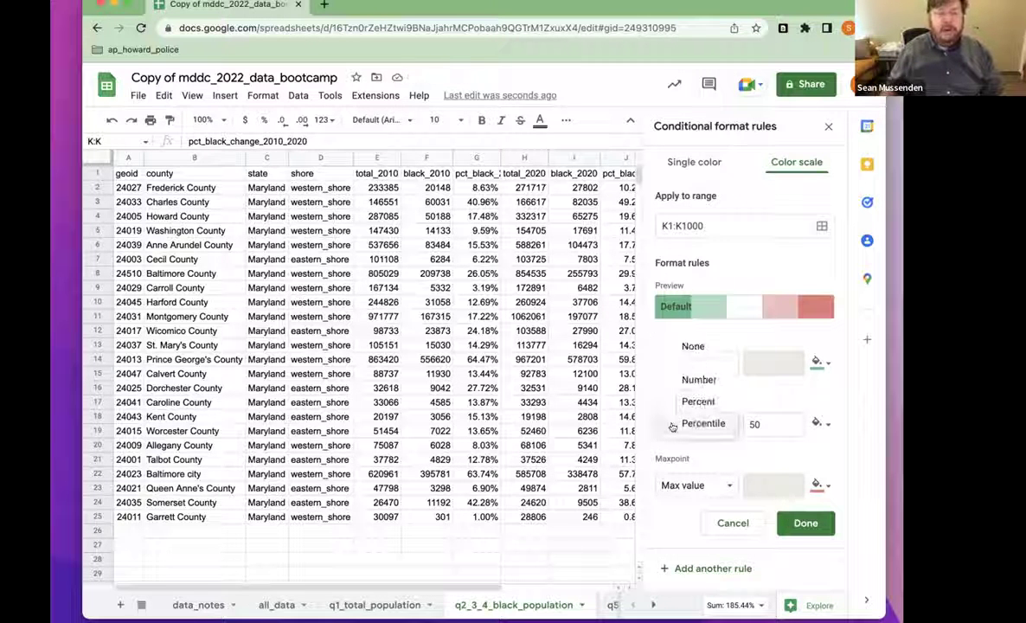
{"action": "left_click", "coordinate": [695, 380]}
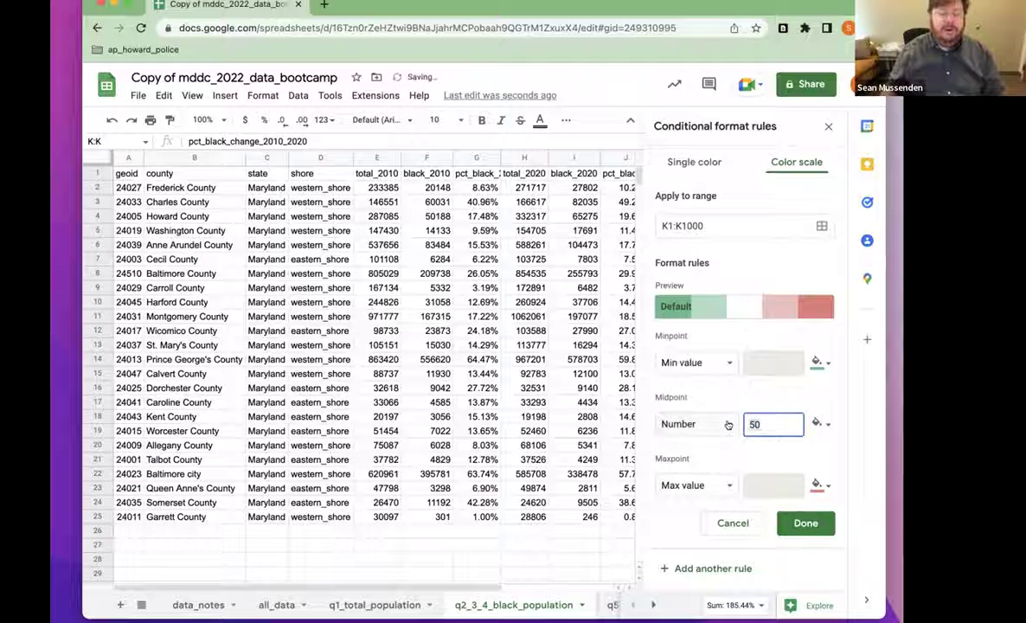
{"action": "type", "text": "0"}
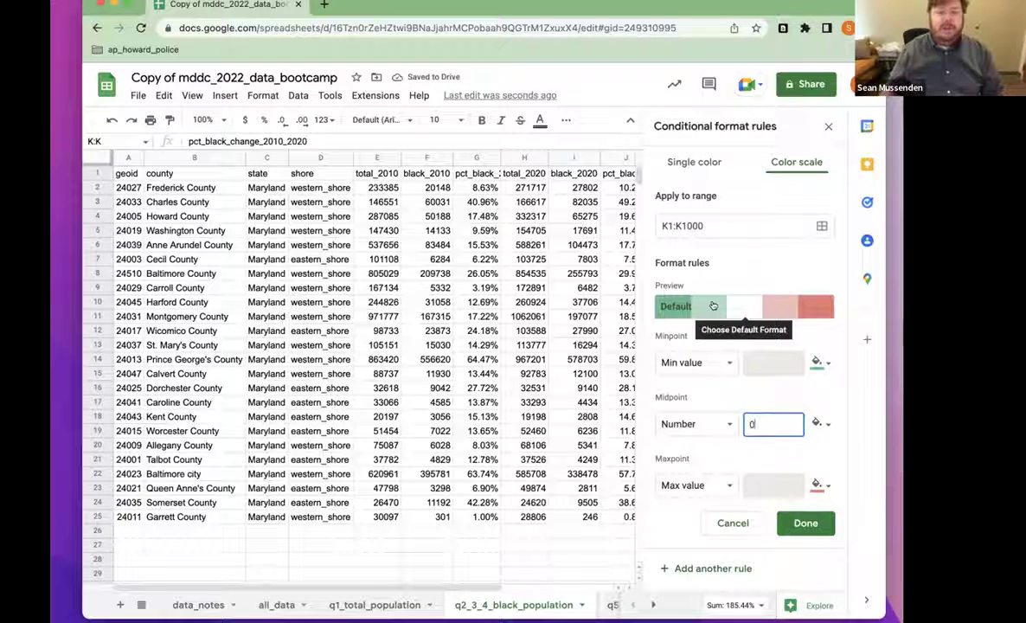
{"action": "left_click", "coordinate": [805, 524]}
{"action": "left_click", "coordinate": [573, 317]}
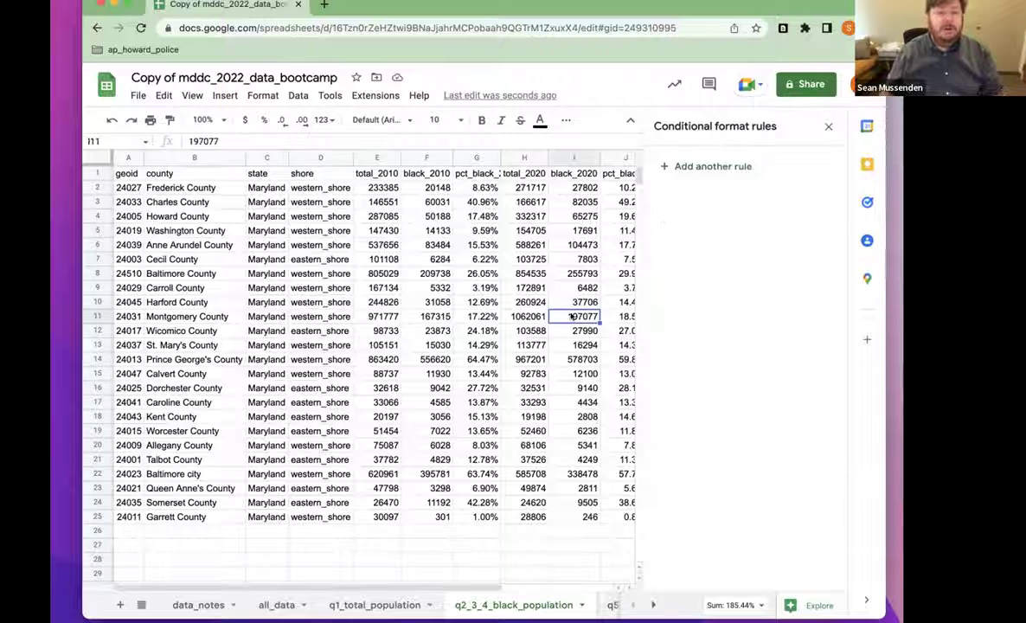
{"action": "left_click", "coordinate": [828, 126]}
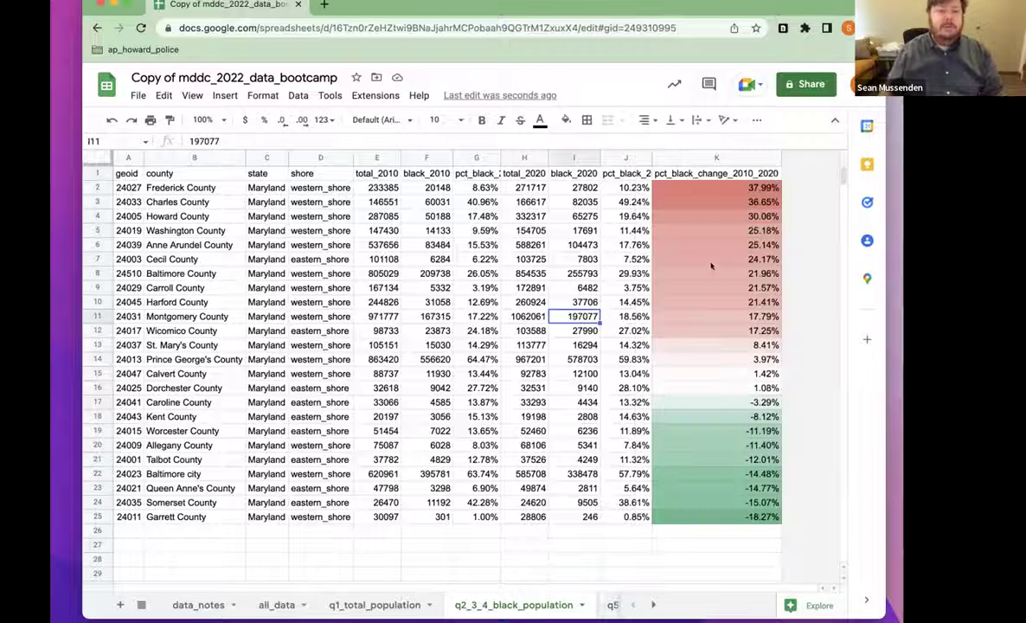
Change the color scale rule on column K to red-white-green, with red at the minimum and green at the maximum, and save it
{"action": "left_click", "coordinate": [716, 187]}
{"action": "left_click", "coordinate": [714, 156]}
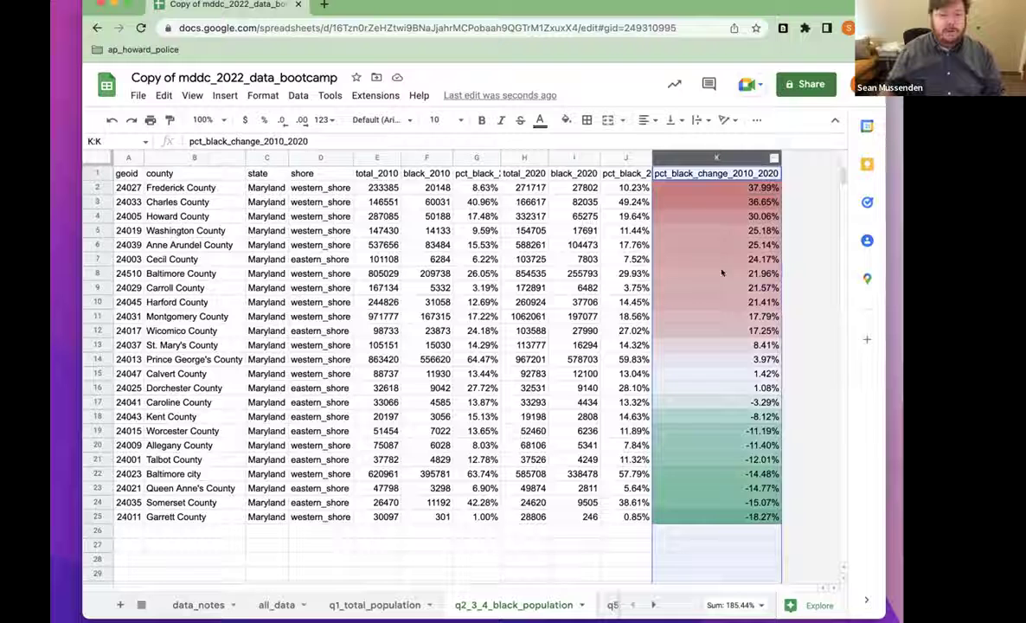
{"action": "left_click", "coordinate": [300, 94]}
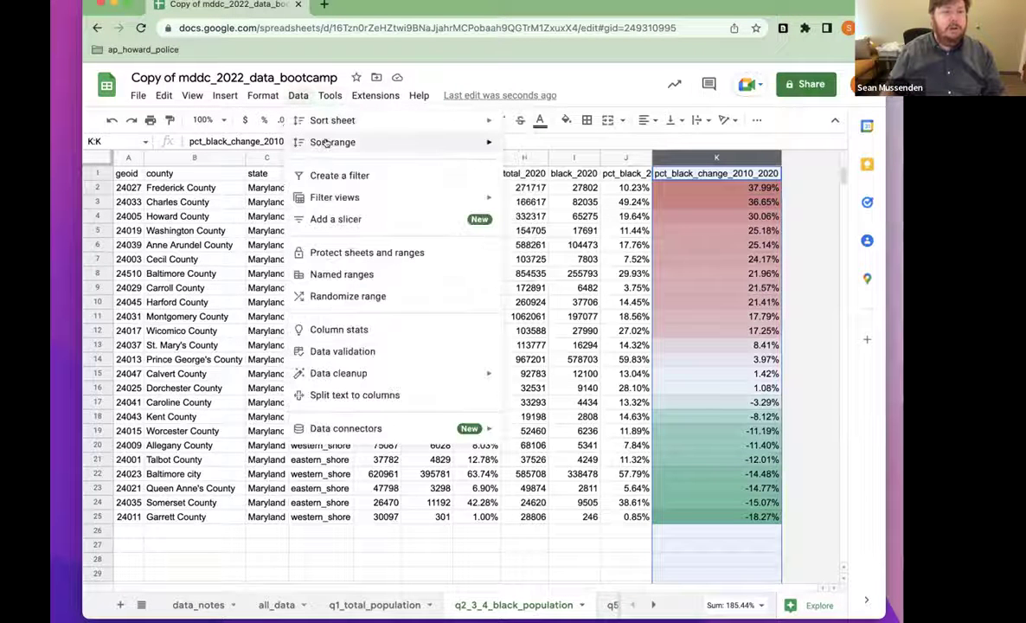
{"action": "mouse_move", "coordinate": [327, 143]}
{"action": "left_click", "coordinate": [297, 95]}
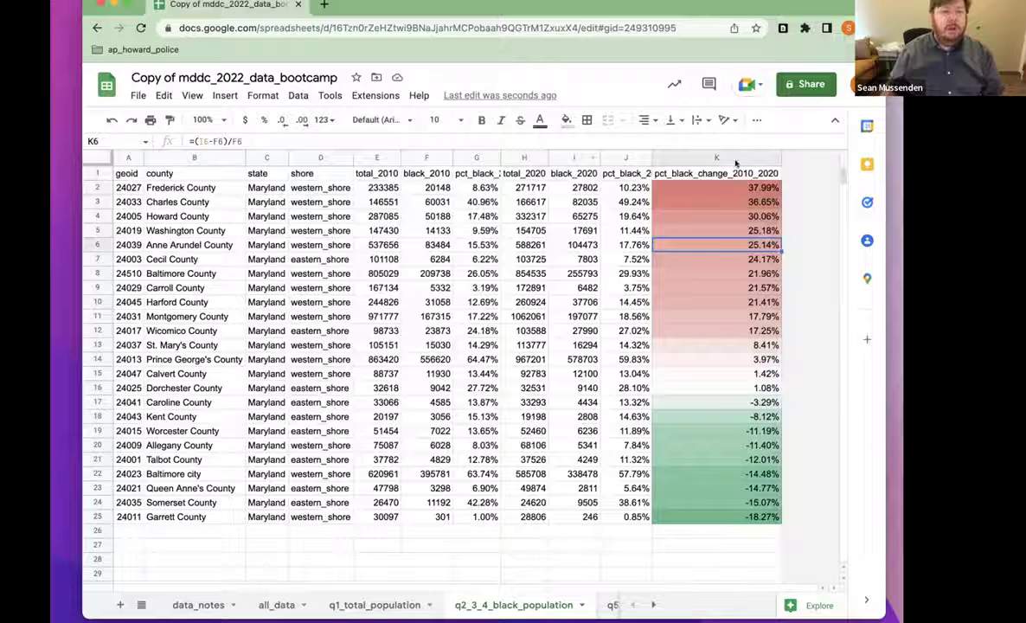
{"action": "left_click", "coordinate": [298, 96]}
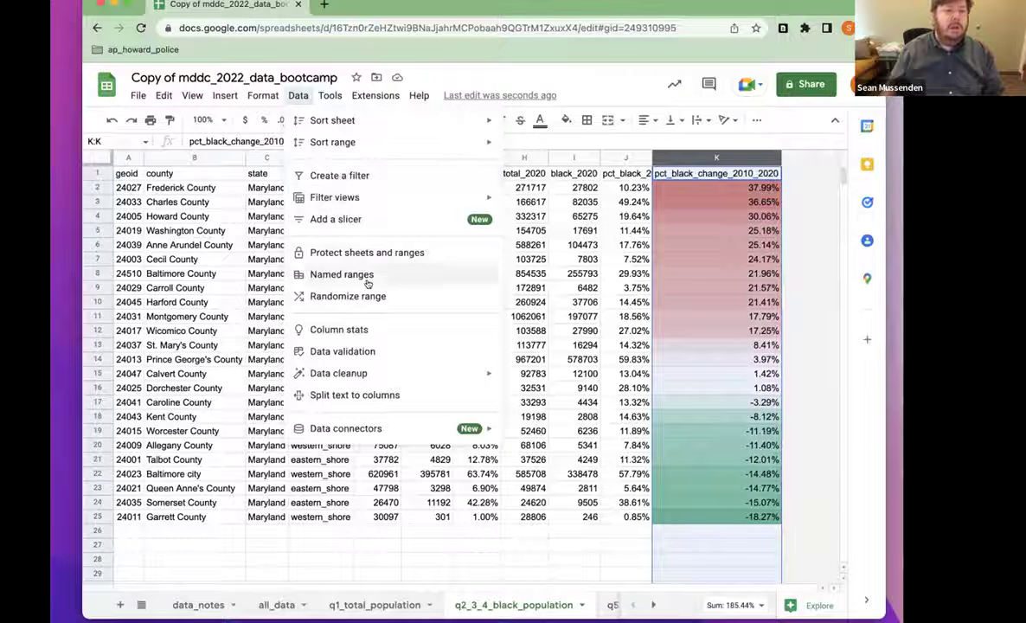
{"action": "mouse_move", "coordinate": [260, 96]}
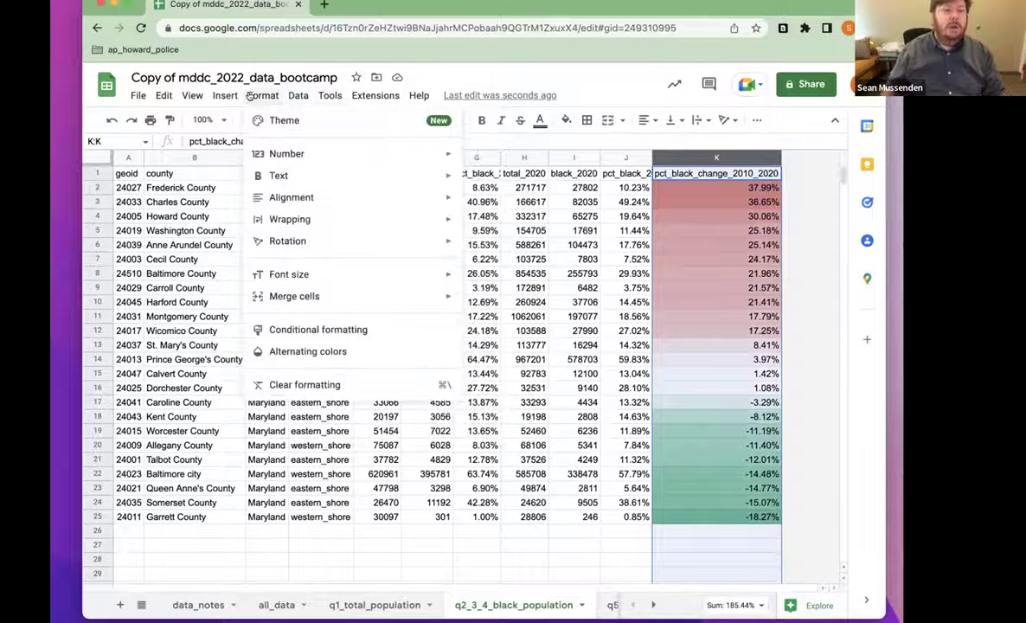
{"action": "left_click", "coordinate": [340, 328]}
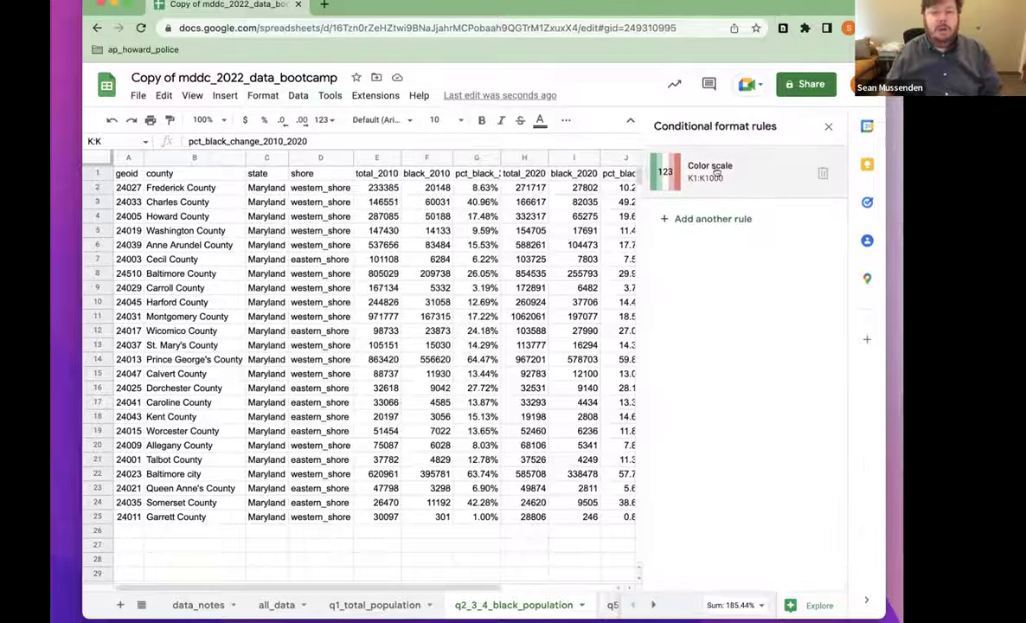
{"action": "left_click", "coordinate": [665, 161]}
{"action": "left_click", "coordinate": [712, 298]}
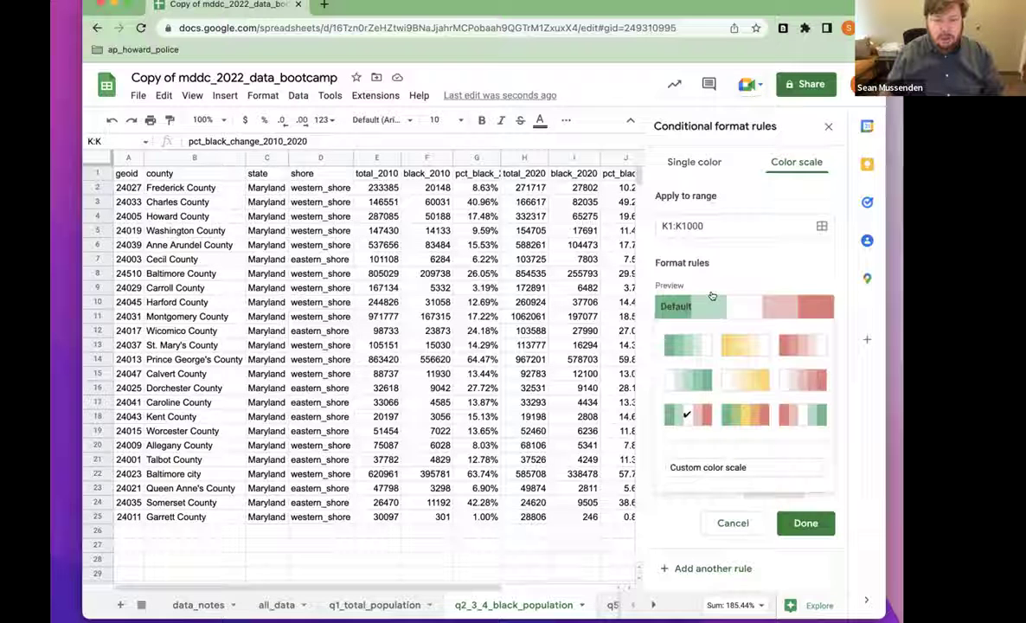
{"action": "left_click", "coordinate": [803, 417]}
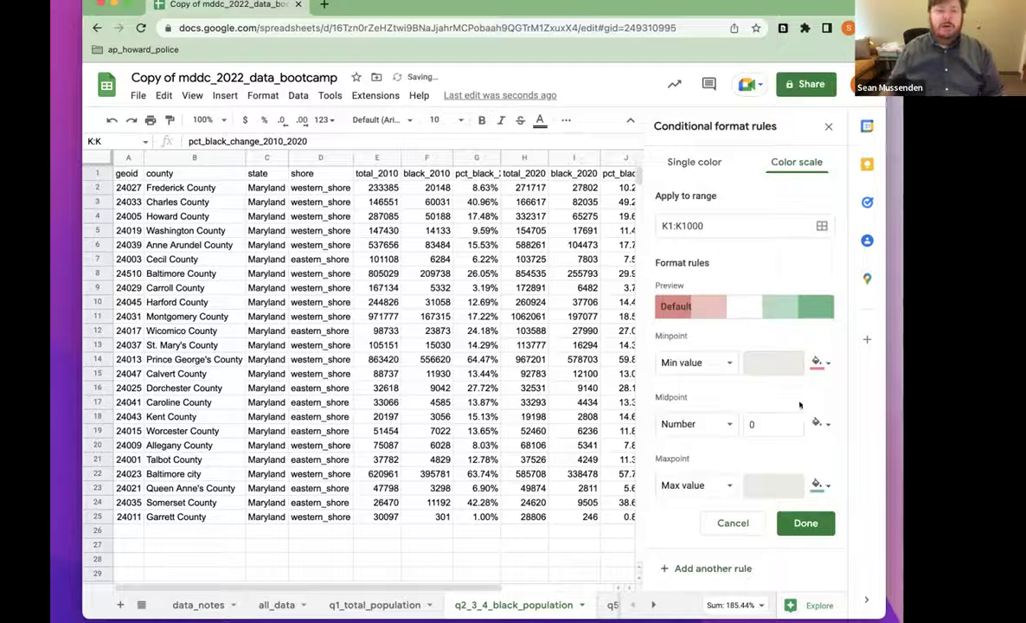
{"action": "left_click", "coordinate": [804, 524]}
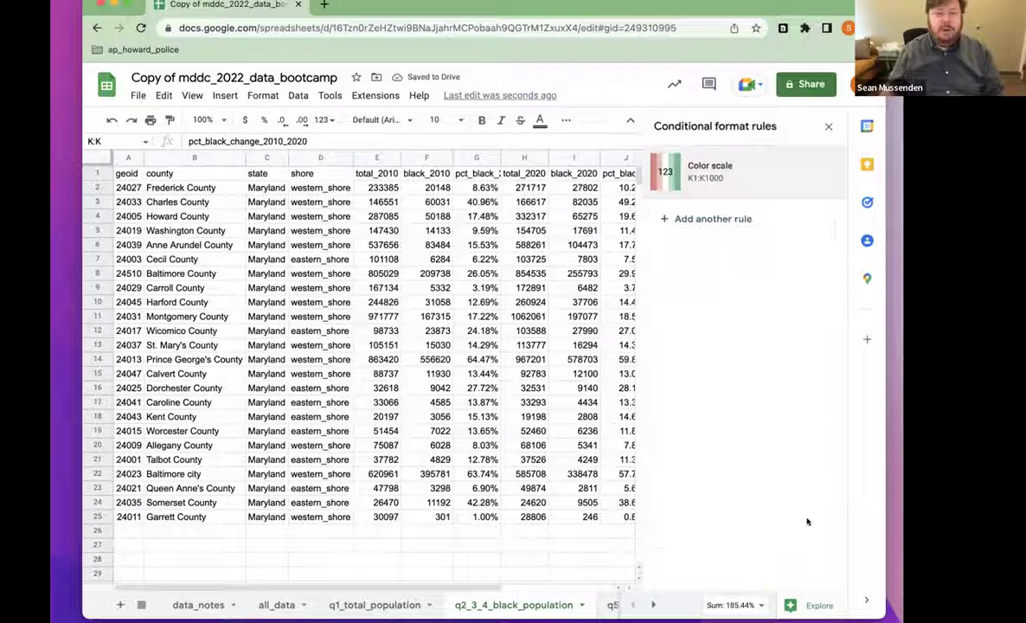
{"action": "left_click", "coordinate": [574, 273]}
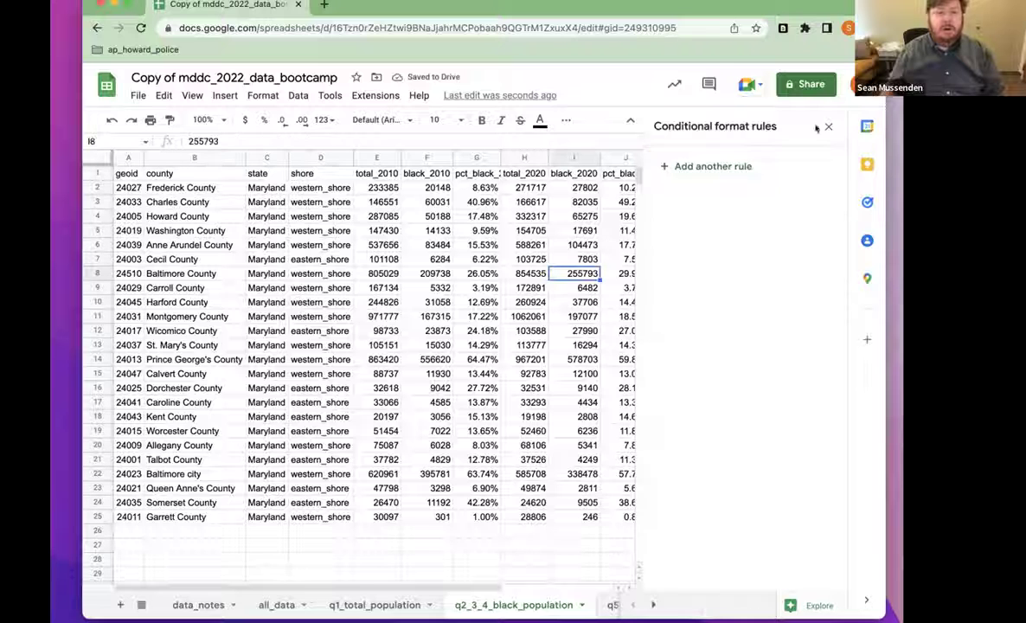
Close the conditional formatting rules and widen column G to fit its pct_black_2010 header
{"action": "left_click", "coordinate": [827, 126]}
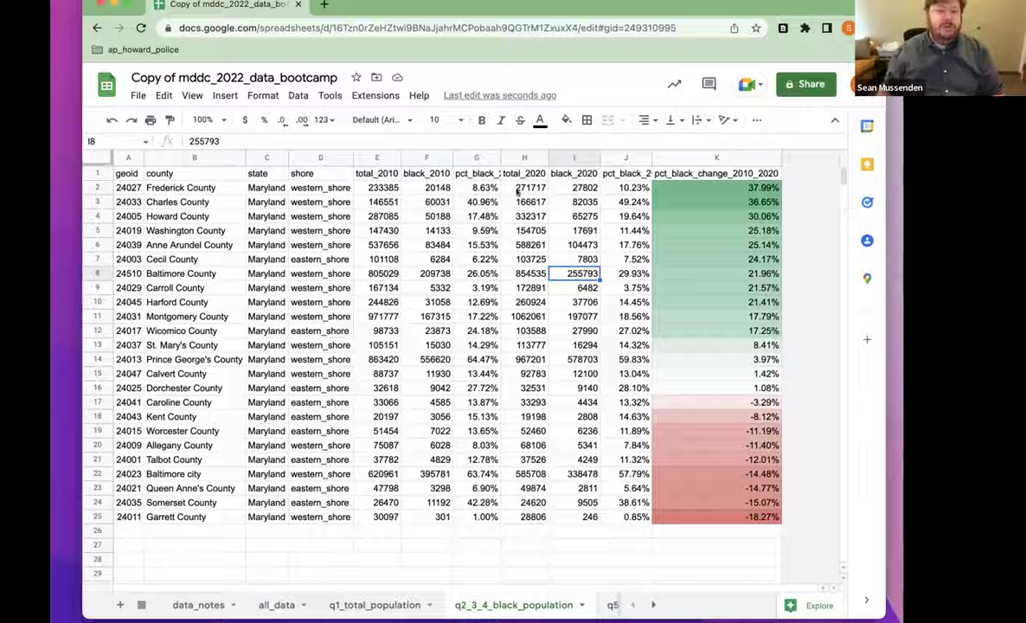
{"action": "double_click", "coordinate": [500, 156]}
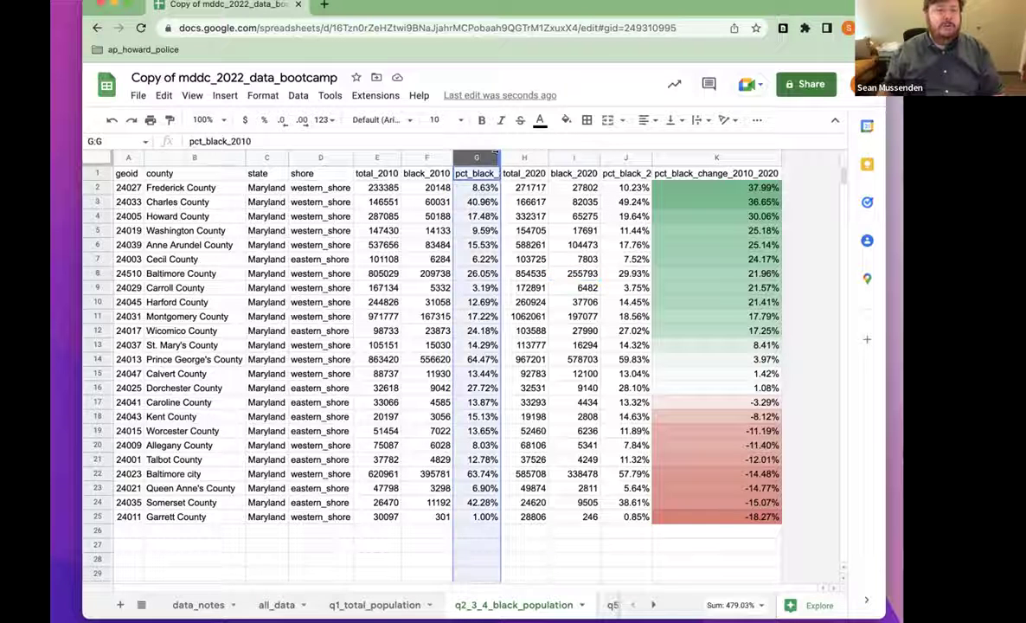
{"action": "left_click", "coordinate": [490, 190]}
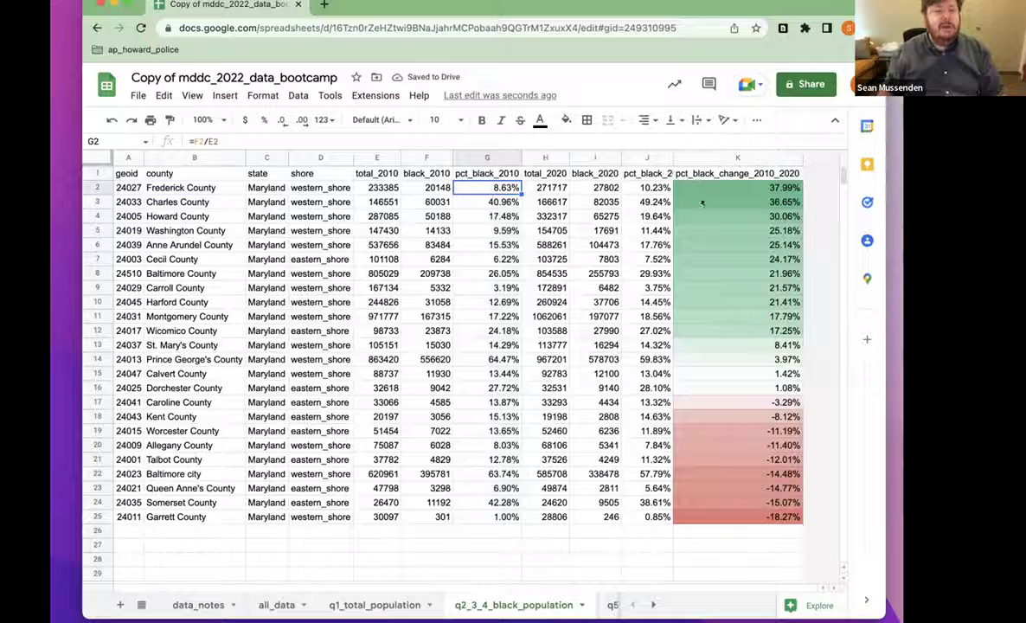
Check the formulas in J2 and K2, and insert one column after pct_black_change_2010_2020
{"action": "left_click", "coordinate": [637, 187]}
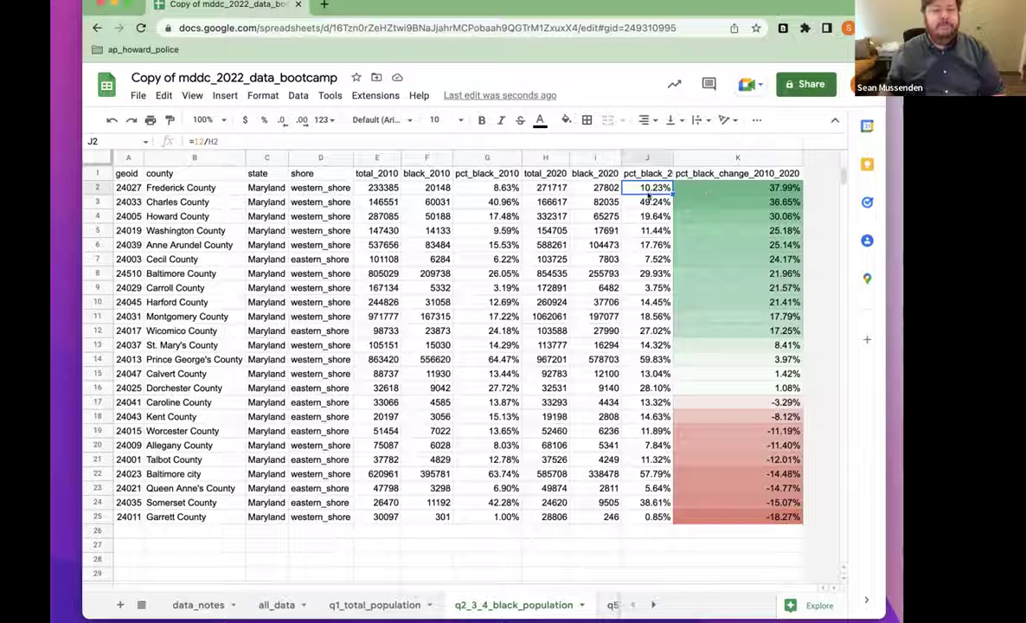
{"action": "left_click", "coordinate": [692, 185]}
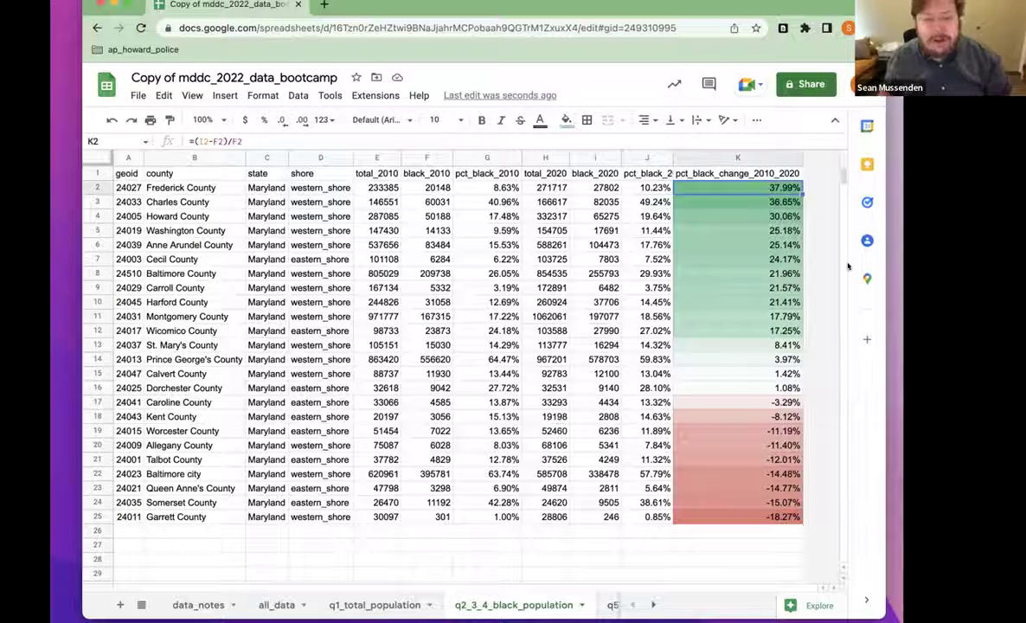
{"action": "key", "text": "Up"}
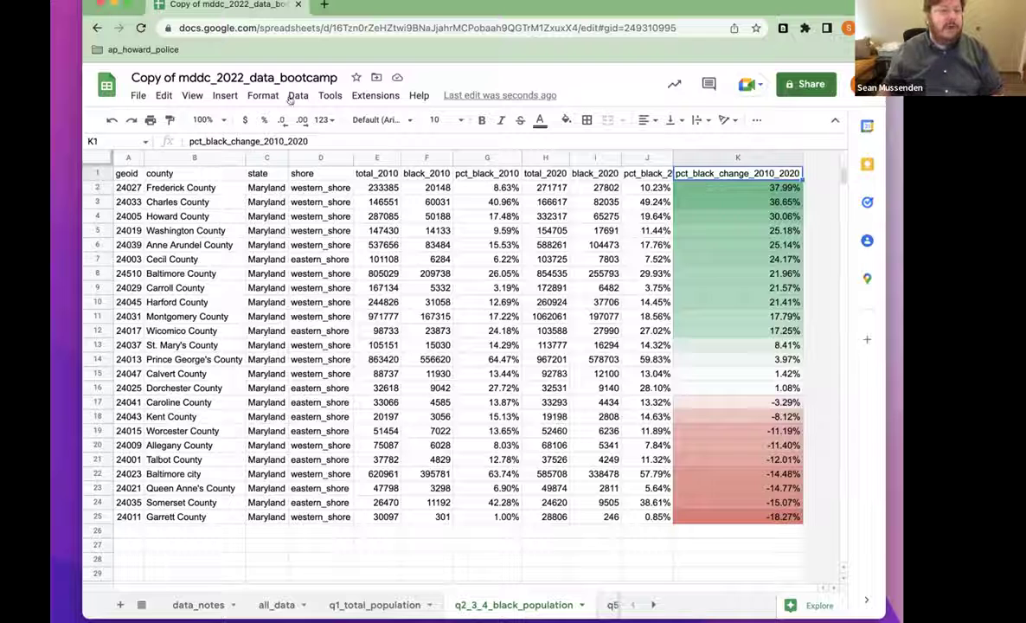
{"action": "left_click", "coordinate": [225, 95]}
{"action": "mouse_move", "coordinate": [253, 164]}
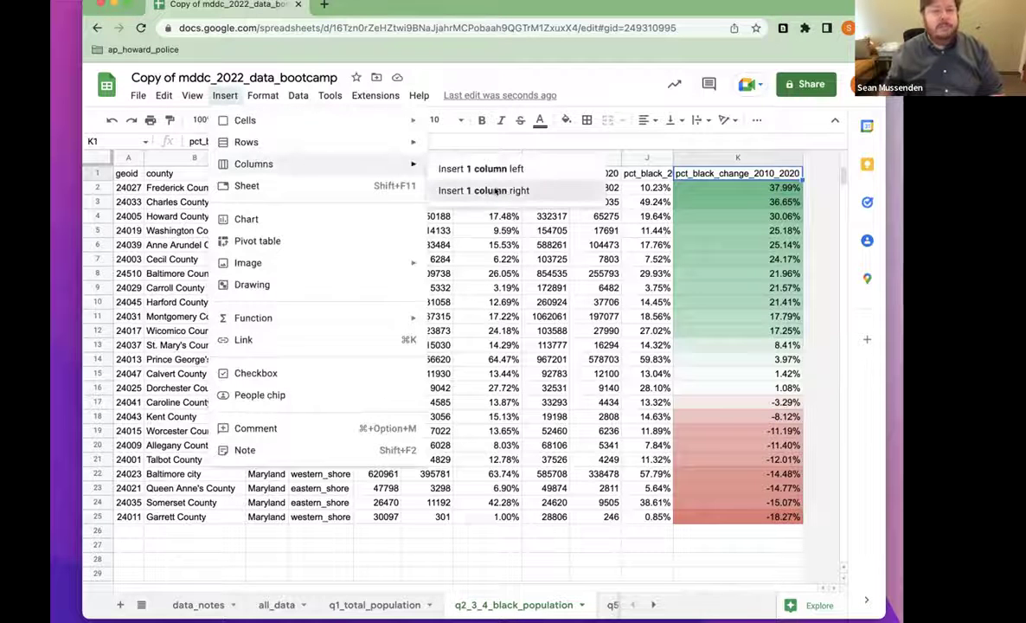
{"action": "left_click", "coordinate": [497, 191]}
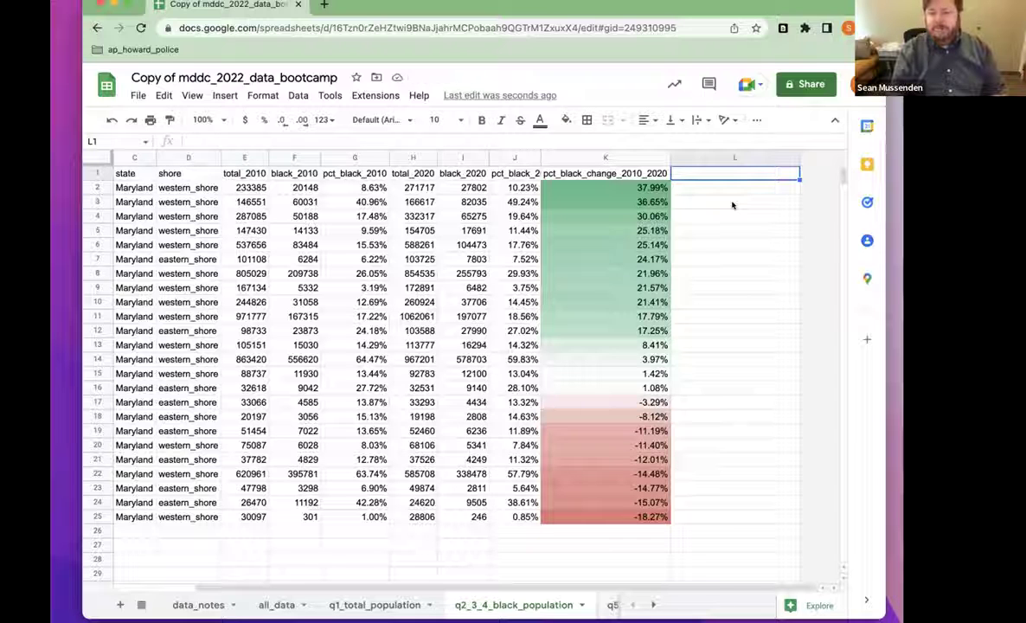
Enter the header pct_point_change_share_black_2010_2020 in L1, and widen column L and the browser window to show it fully
{"action": "type", "text": "pct_"}
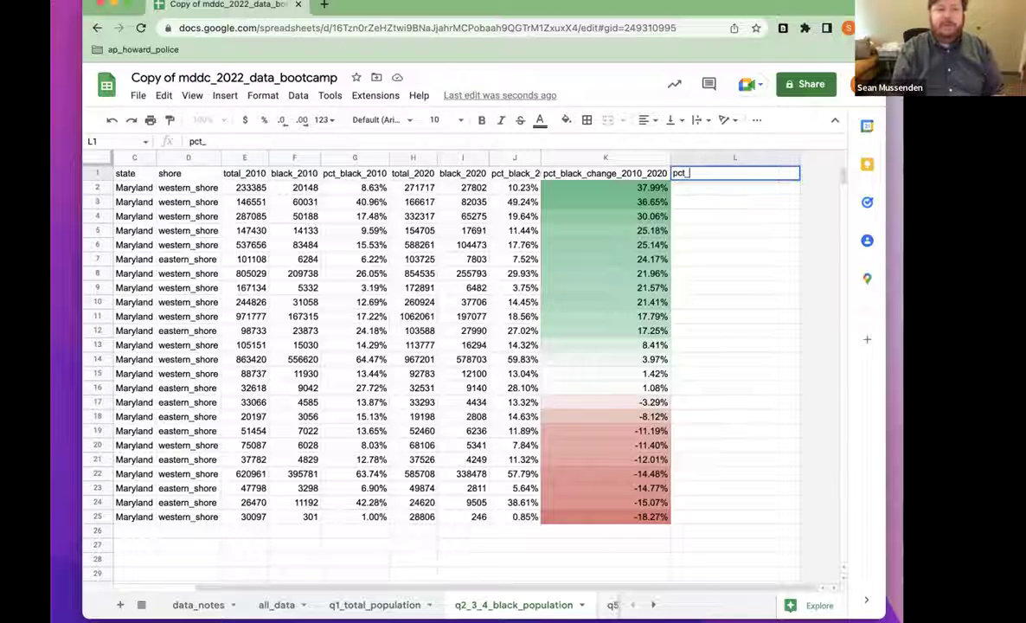
{"action": "type", "text": "point_change_"}
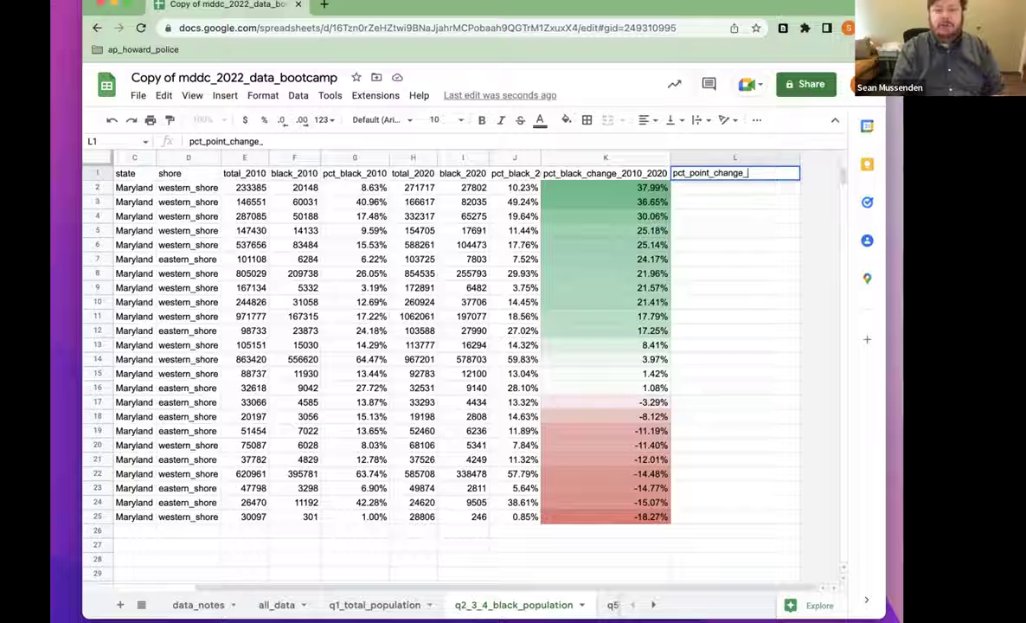
{"action": "type", "text": "share_black_20"}
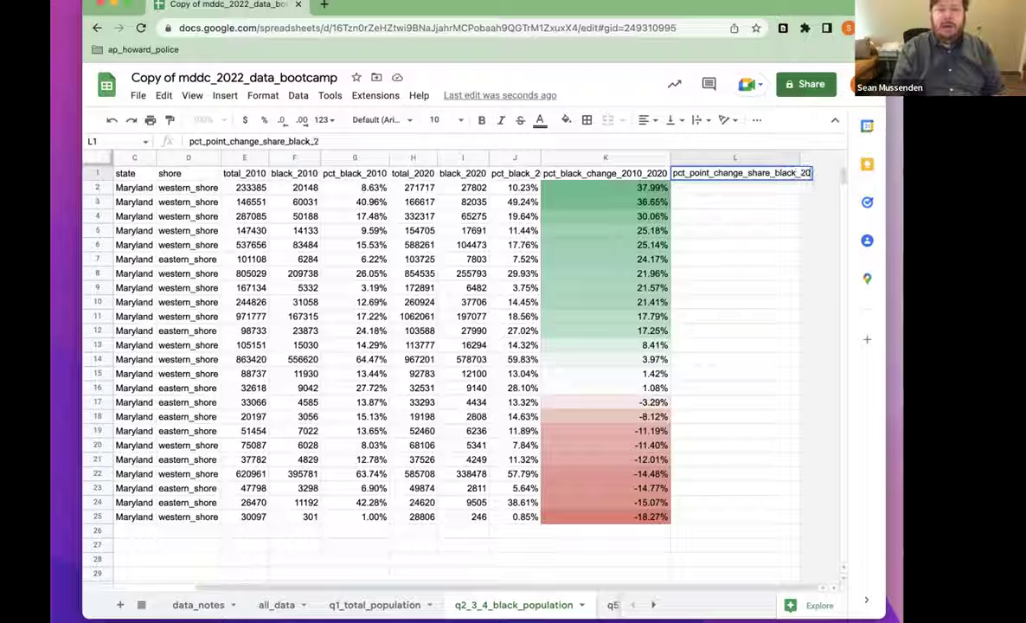
{"action": "type", "text": "10_2020"}
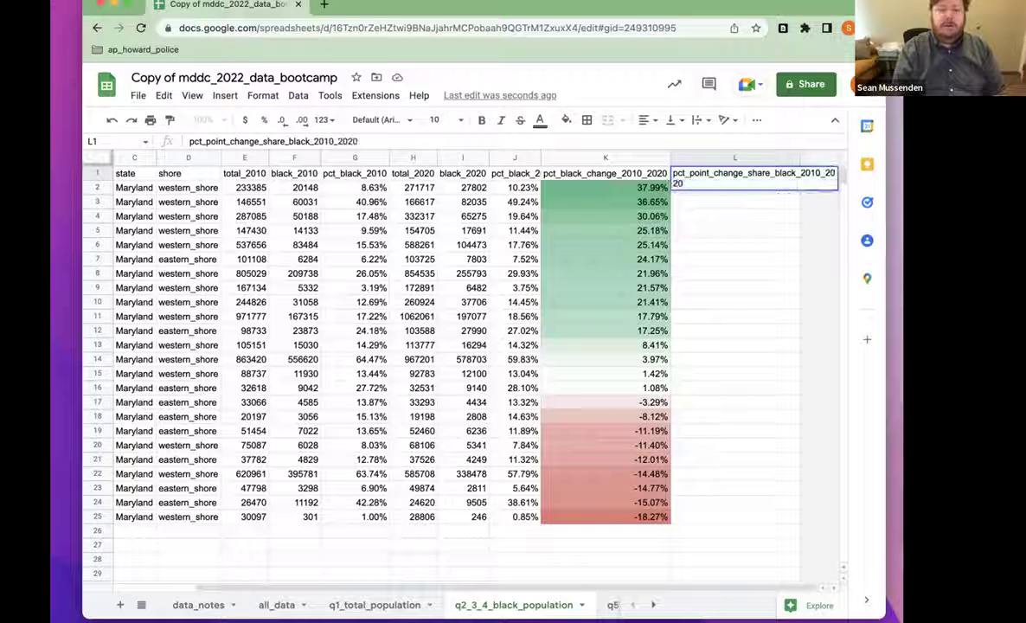
{"action": "key", "text": "Return"}
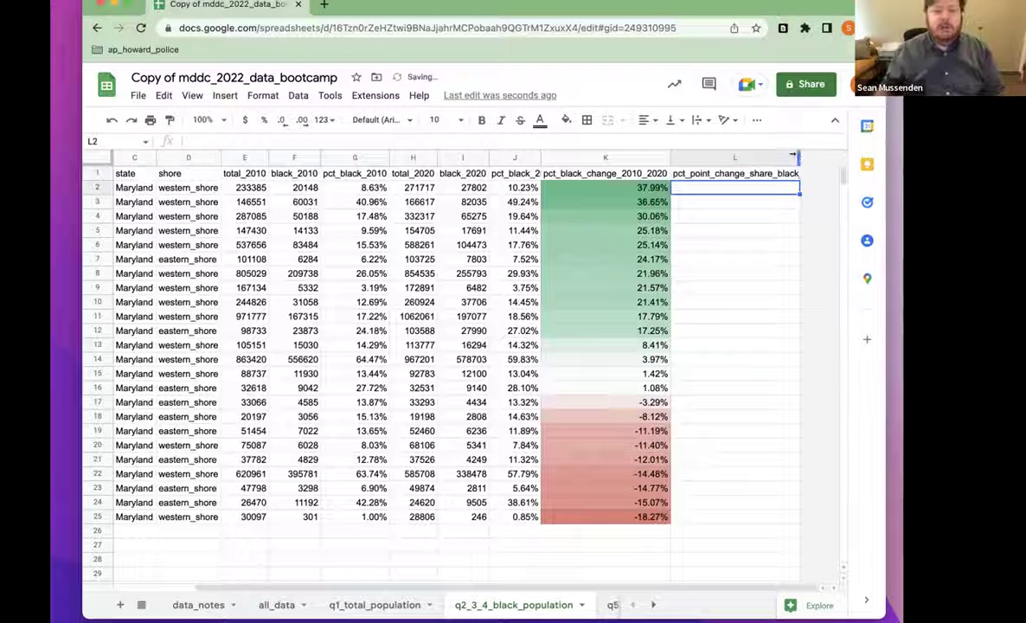
{"action": "left_click_drag", "start_coordinate": [798, 156], "coordinate": [840, 157]}
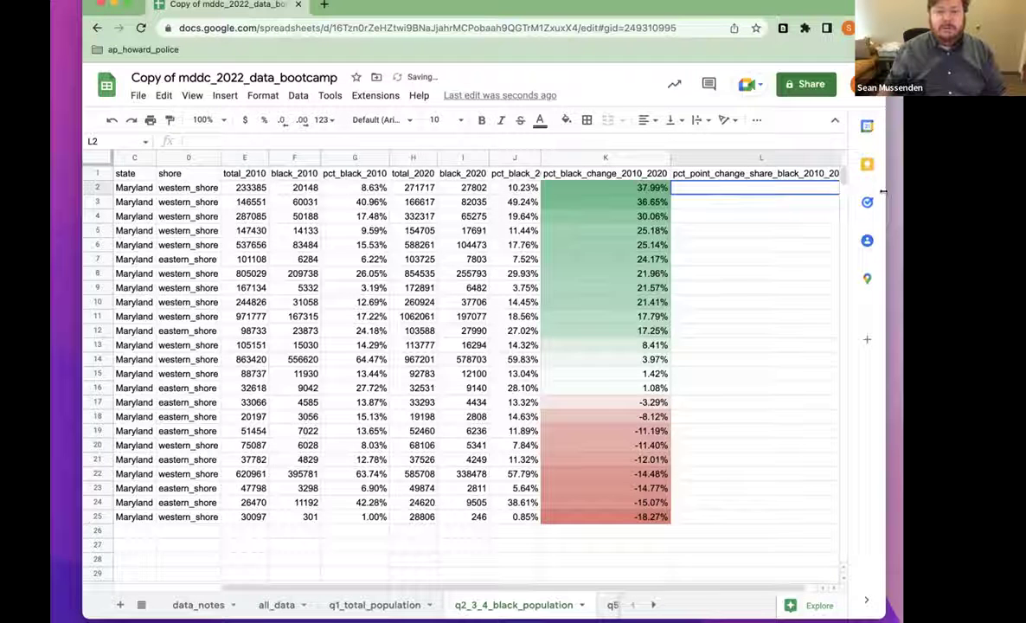
{"action": "left_click_drag", "start_coordinate": [883, 191], "coordinate": [901, 191]}
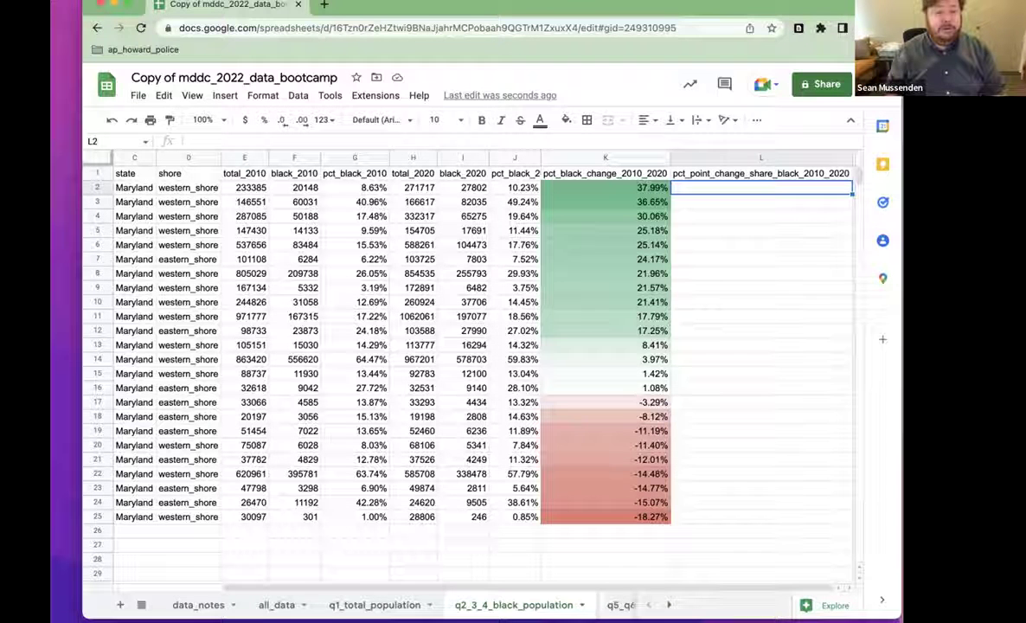
Calculate the percentage point change in L2 with =J2-G2, fill the formula down to L25 and check the last row
{"action": "type", "text": "=J2"}
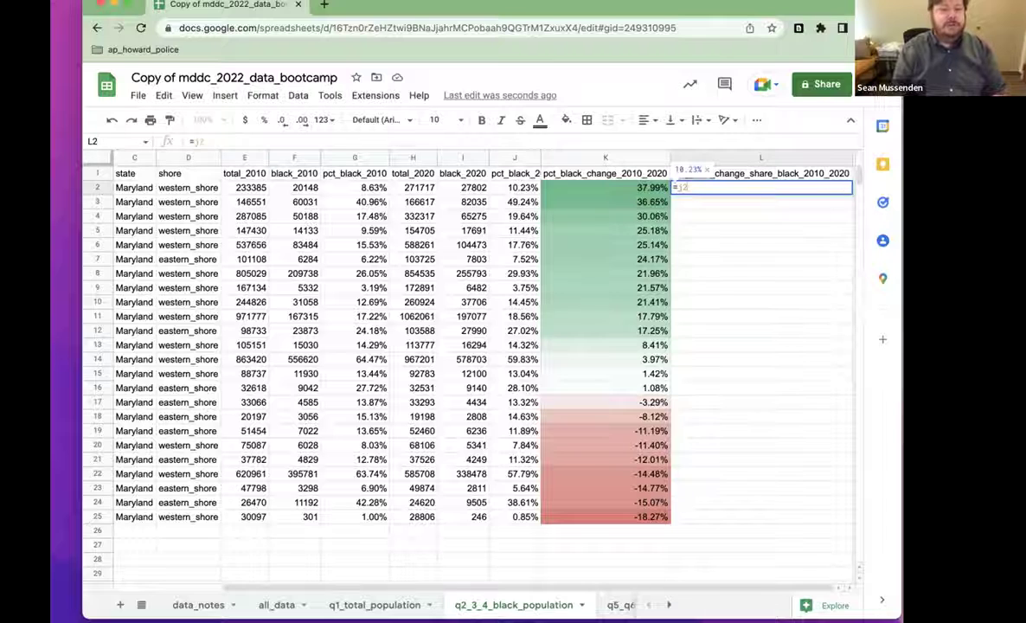
{"action": "type", "text": "-G2"}
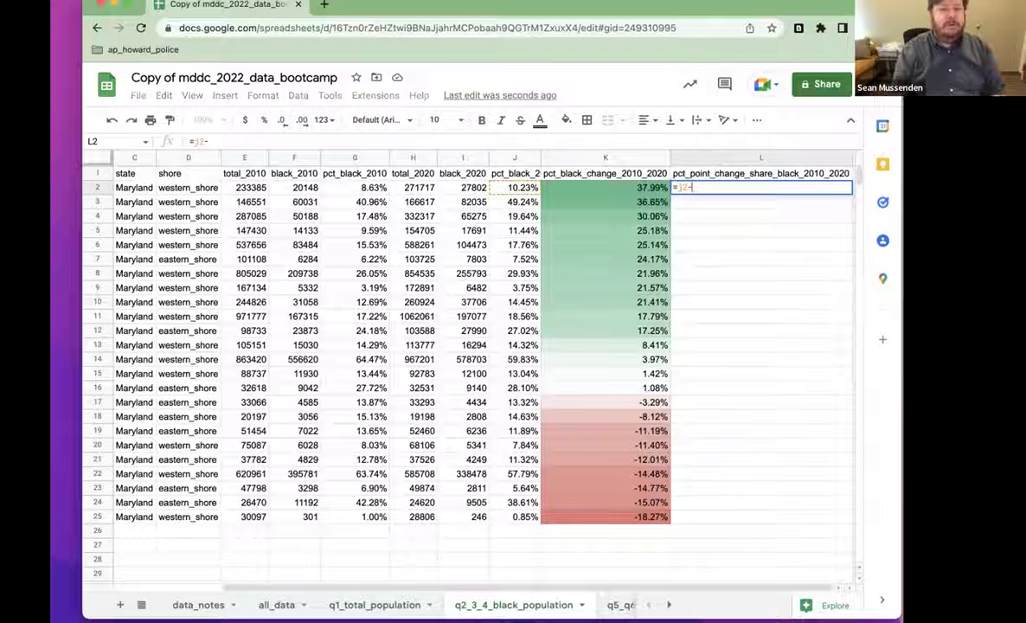
{"action": "key", "text": "Return"}
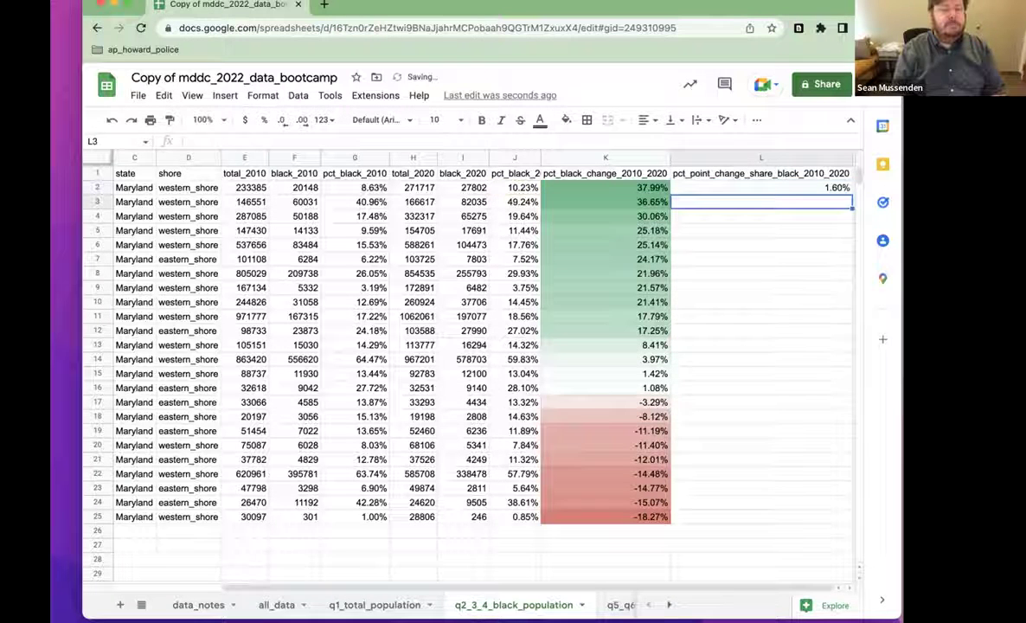
{"action": "left_click", "coordinate": [833, 185]}
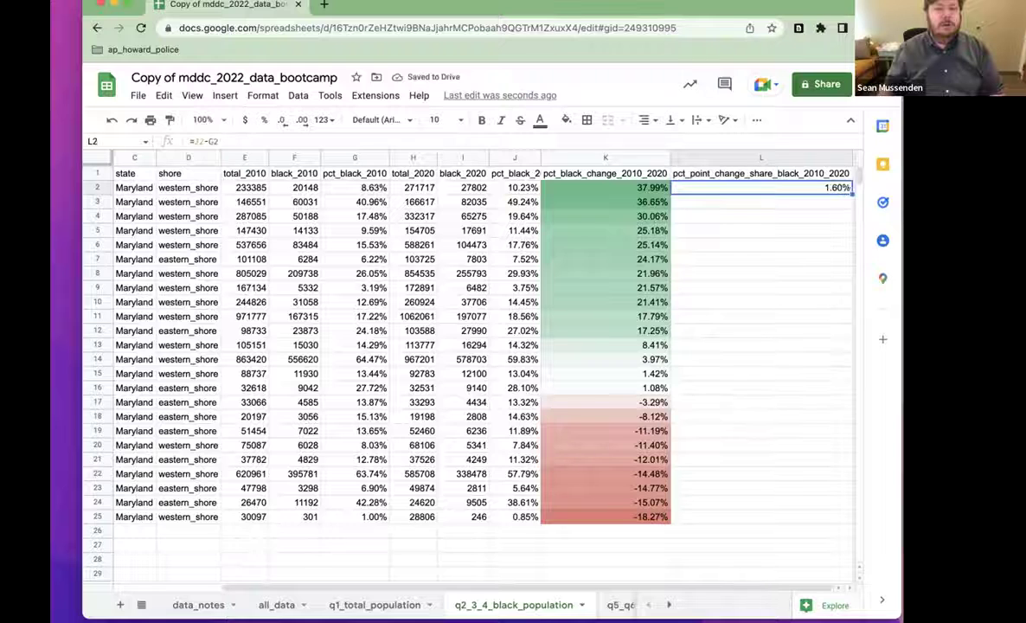
{"action": "double_click", "coordinate": [853, 194]}
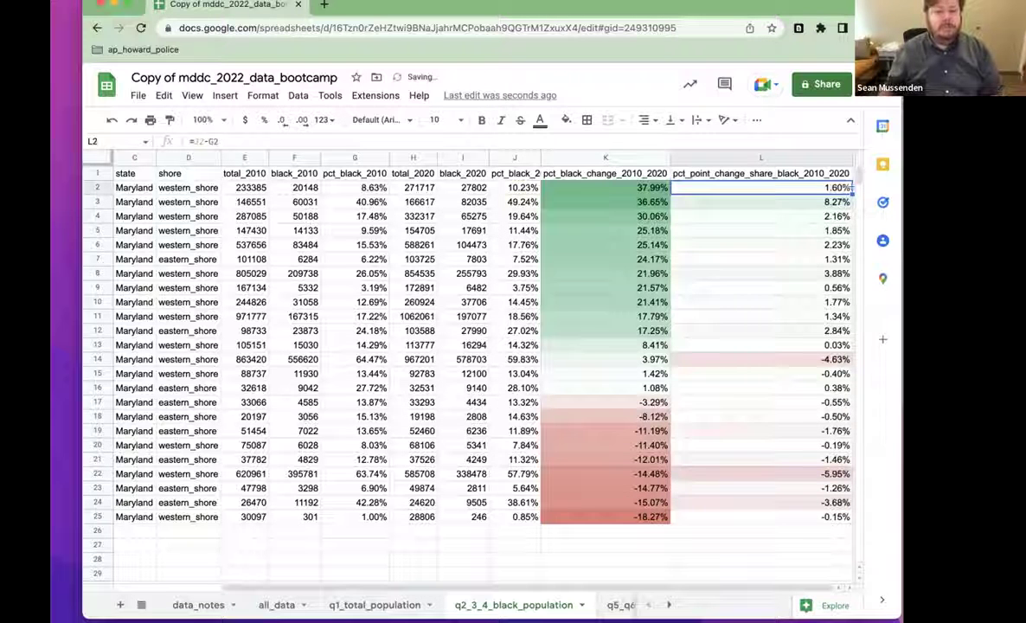
{"action": "left_click", "coordinate": [835, 516]}
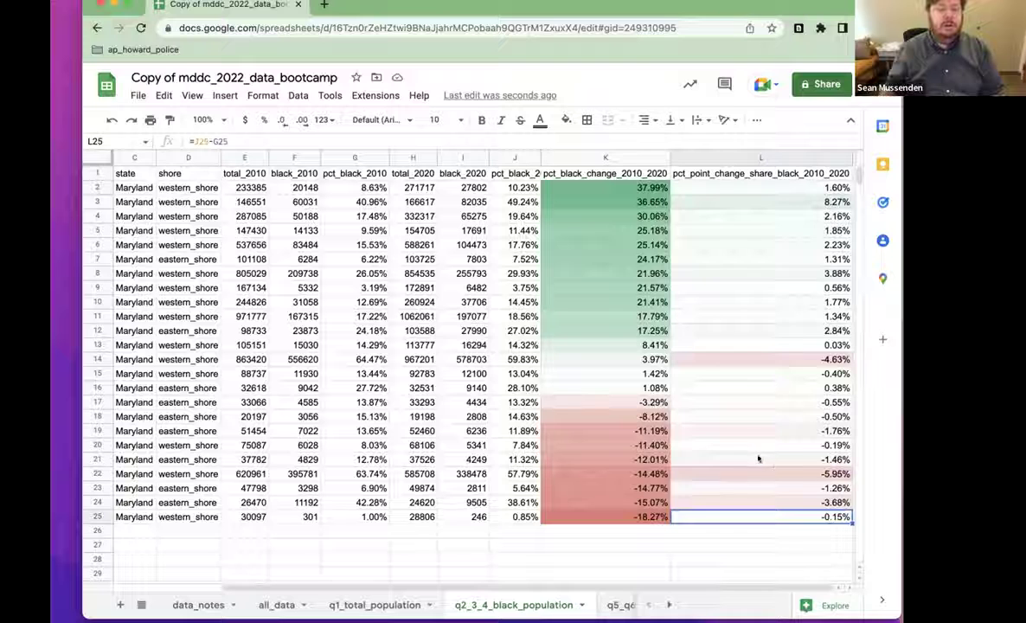
Sort the sheet by column L, pct_point_change_share_black_2010_2020, from Z to A
{"action": "left_click", "coordinate": [744, 174]}
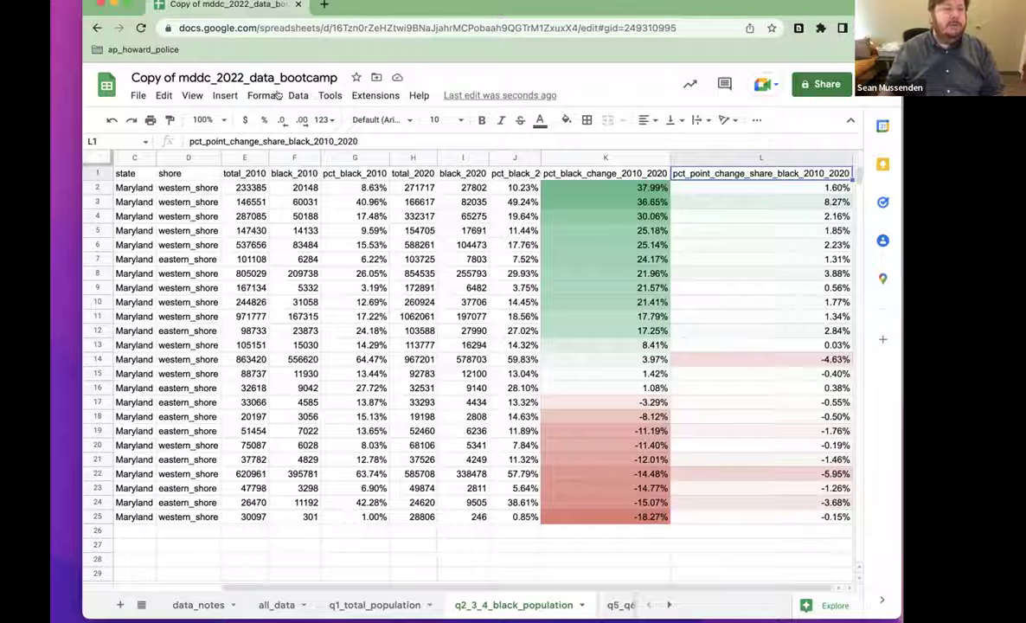
{"action": "left_click", "coordinate": [298, 95]}
{"action": "mouse_move", "coordinate": [303, 120]}
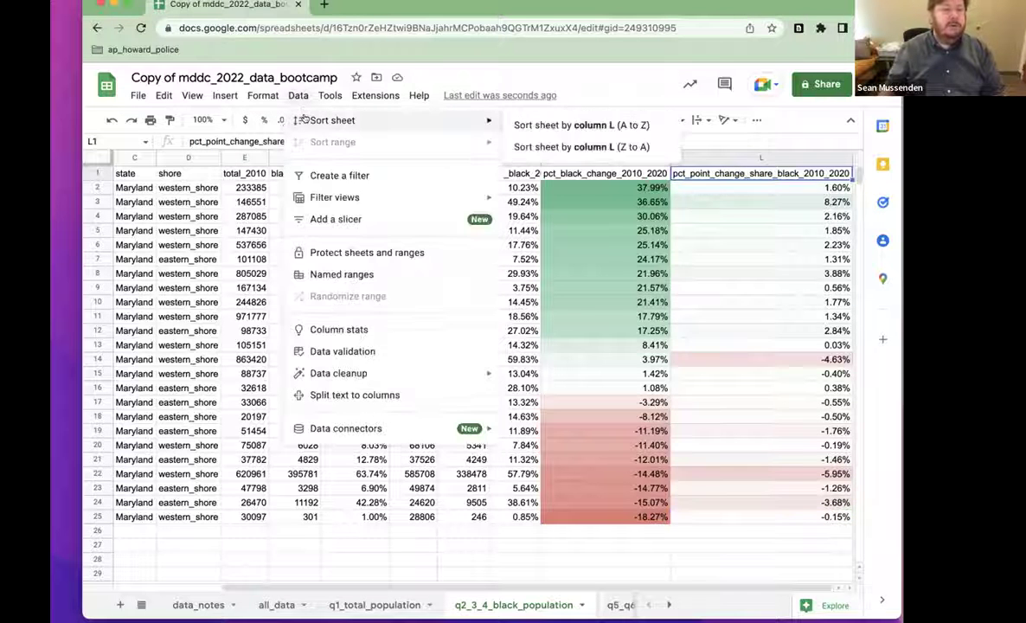
{"action": "left_click", "coordinate": [580, 146]}
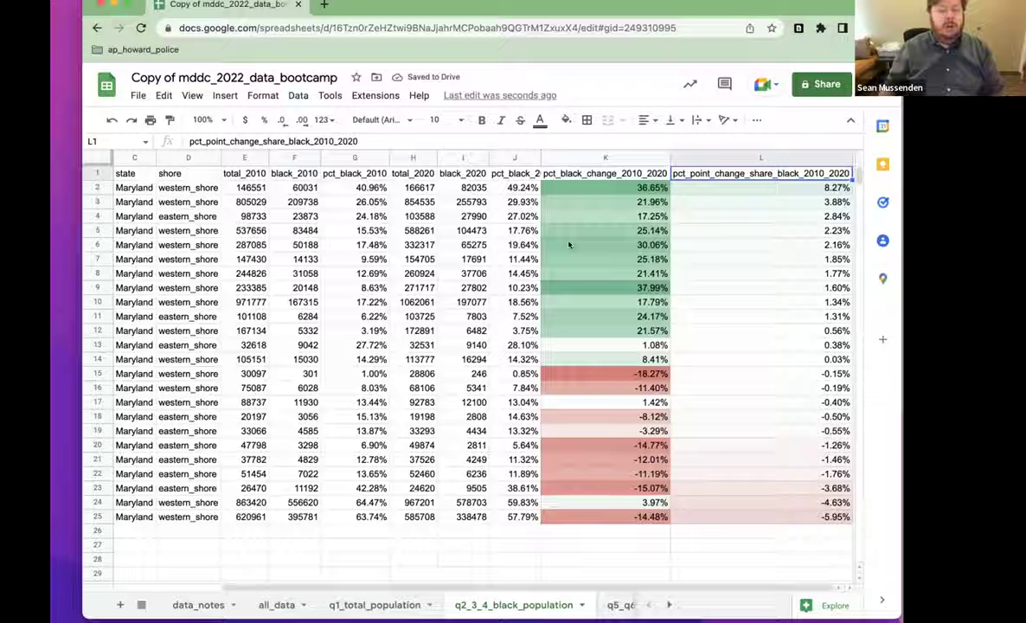
Compare the county names with their percentage point changes in column L, from the highest-ranked row to the lowest
{"action": "scroll", "coordinate": [576, 242], "scroll_direction": "left", "scroll_amount": 3}
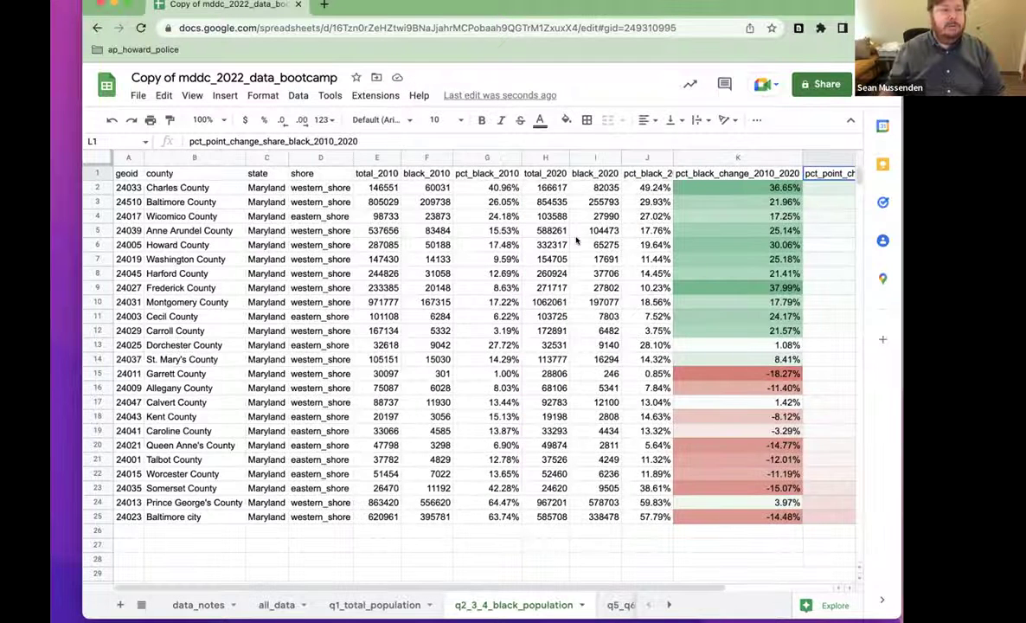
{"action": "scroll", "coordinate": [576, 241], "scroll_direction": "right", "scroll_amount": 3}
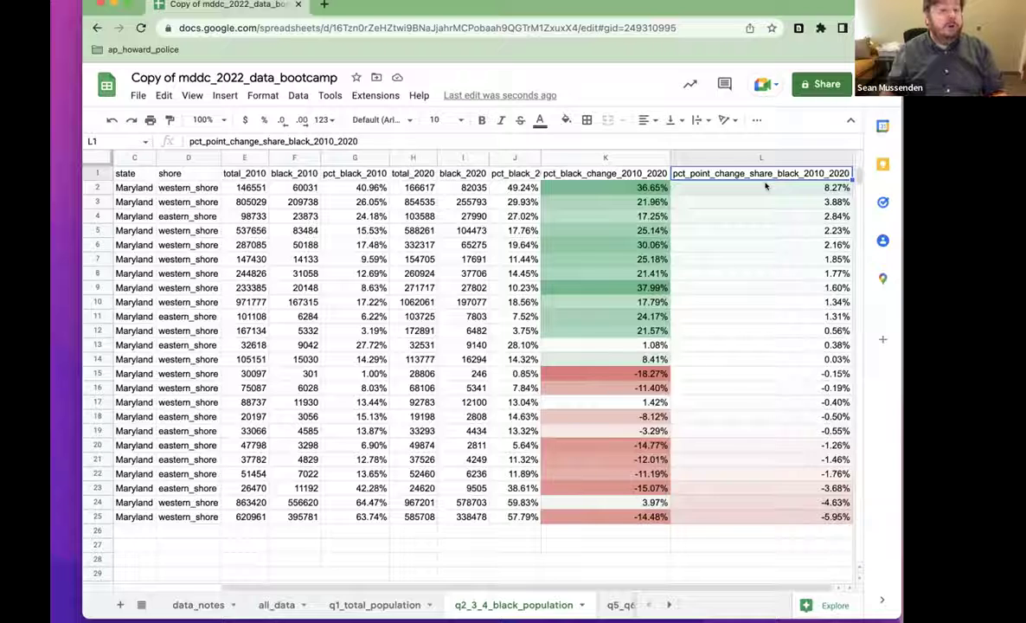
{"action": "scroll", "coordinate": [766, 186], "scroll_direction": "left", "scroll_amount": 3}
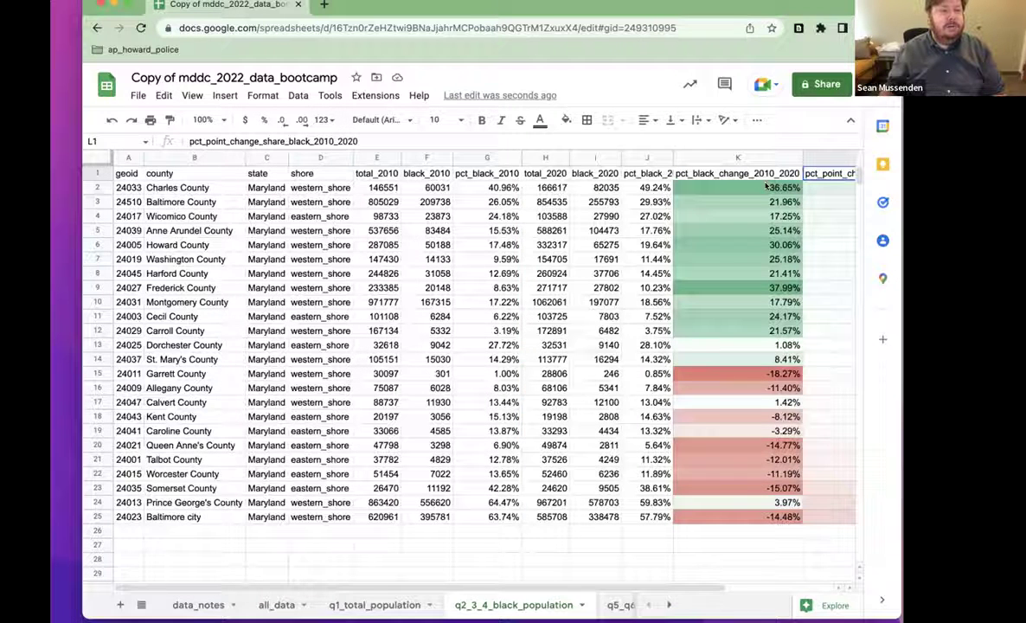
{"action": "scroll", "coordinate": [765, 186], "scroll_direction": "right", "scroll_amount": 3}
{"action": "scroll", "coordinate": [657, 519], "scroll_direction": "left", "scroll_amount": 2}
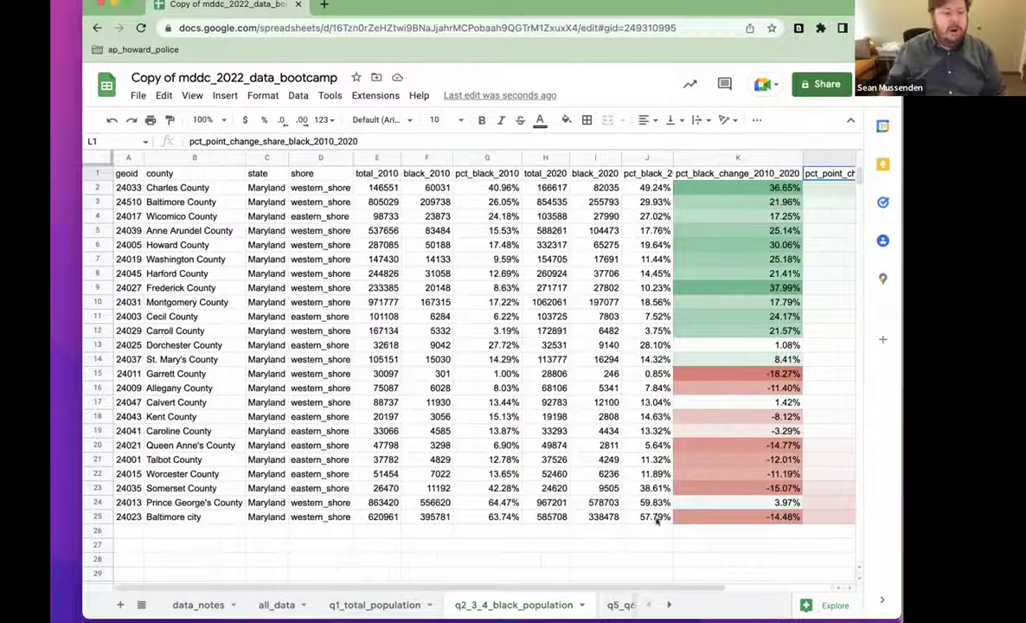
{"action": "scroll", "coordinate": [208, 520], "scroll_direction": "right", "scroll_amount": 2}
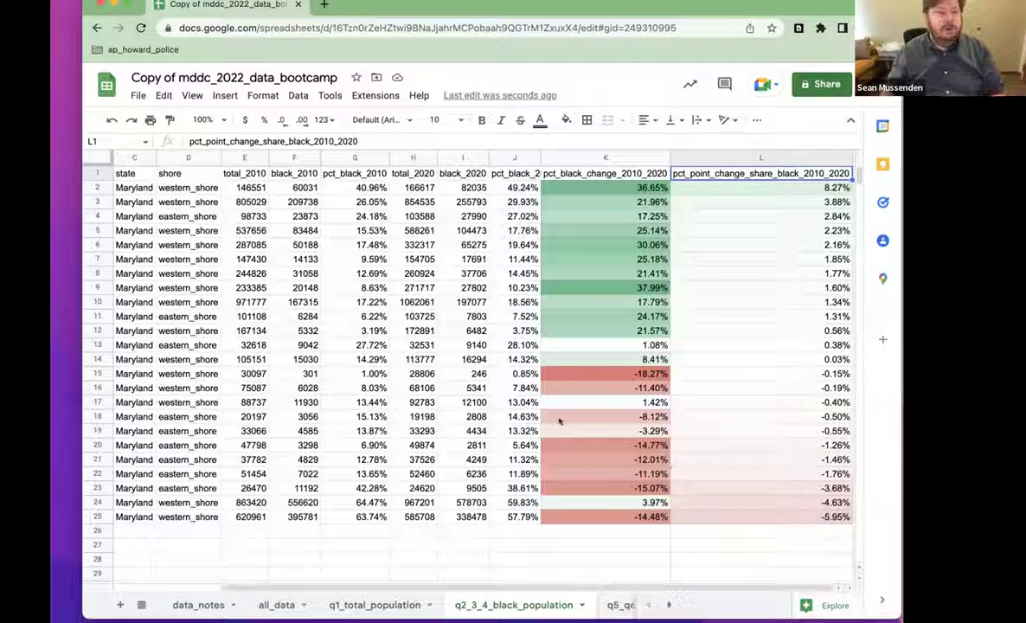
{"action": "scroll", "coordinate": [147, 186], "scroll_direction": "left", "scroll_amount": 2}
{"action": "scroll", "coordinate": [133, 188], "scroll_direction": "right", "scroll_amount": 2}
{"action": "scroll", "coordinate": [132, 188], "scroll_direction": "left", "scroll_amount": 2}
{"action": "scroll", "coordinate": [131, 188], "scroll_direction": "right", "scroll_amount": 2}
{"action": "scroll", "coordinate": [131, 188], "scroll_direction": "left", "scroll_amount": 2}
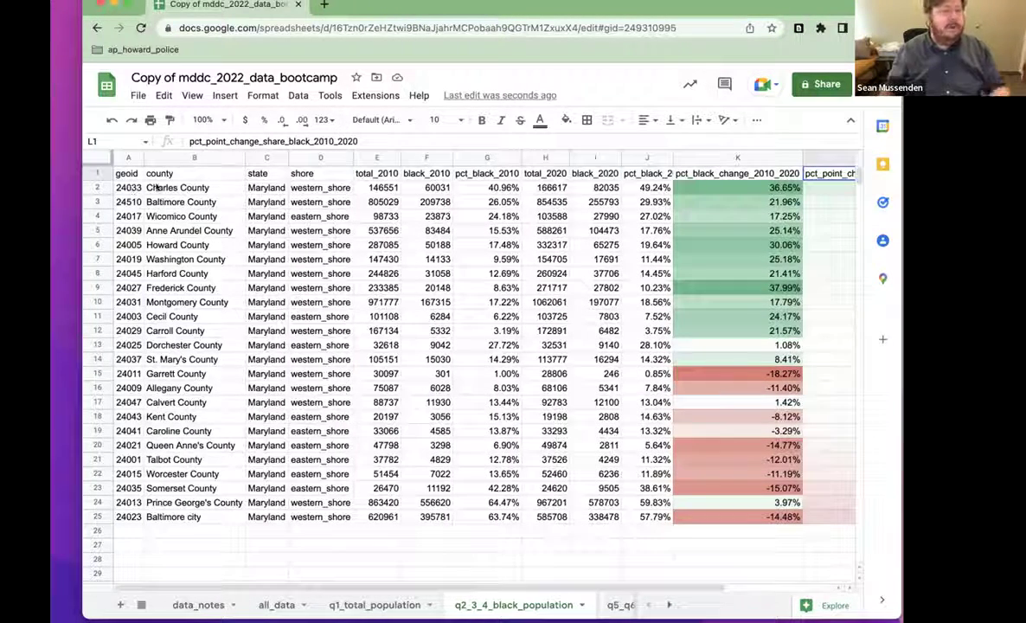
Find the freeze commands by searching for "free" and freeze 1 row to keep the header row in place
{"action": "left_click", "coordinate": [263, 189]}
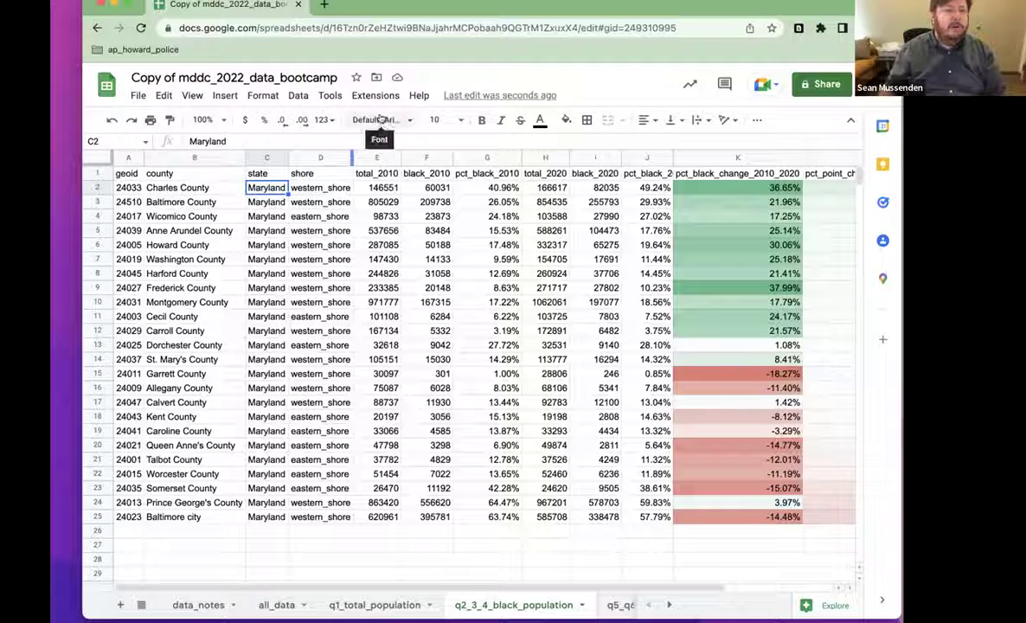
{"action": "left_click", "coordinate": [428, 97]}
{"action": "type", "text": "free"}
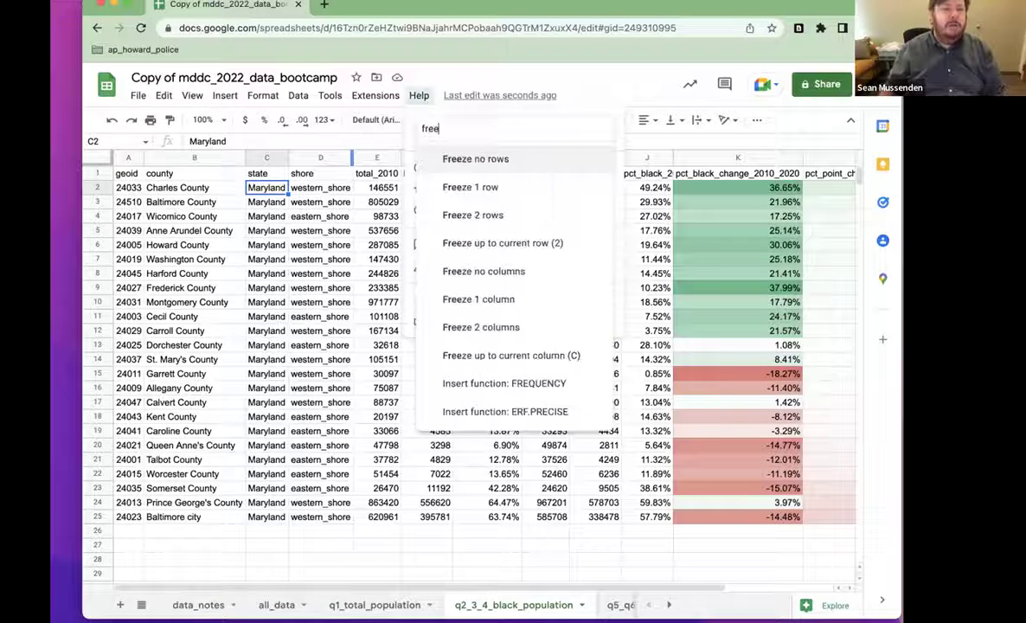
{"action": "left_click", "coordinate": [472, 186]}
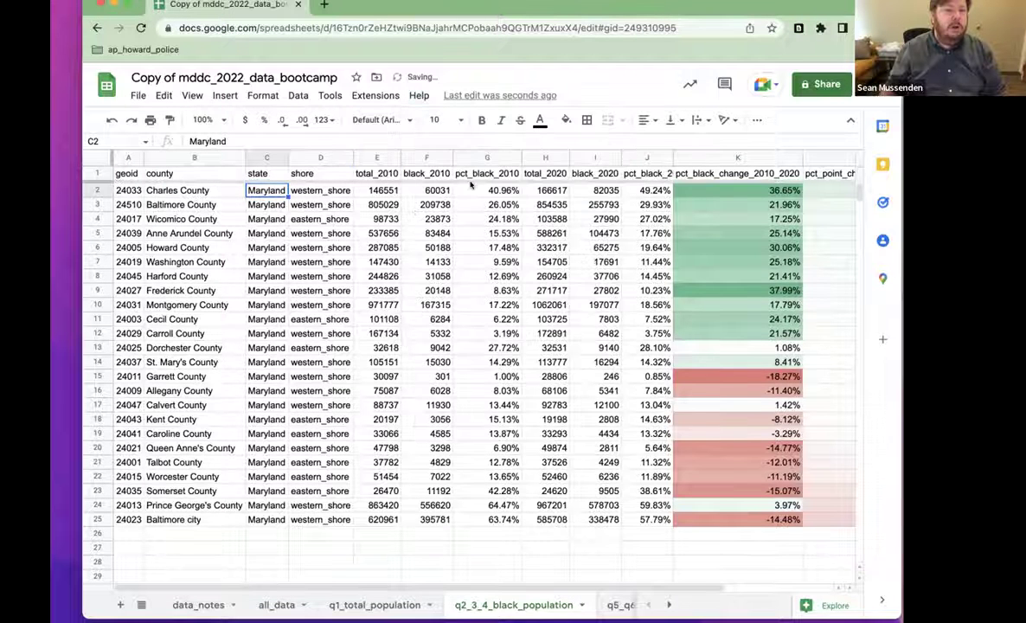
{"action": "left_click", "coordinate": [419, 95]}
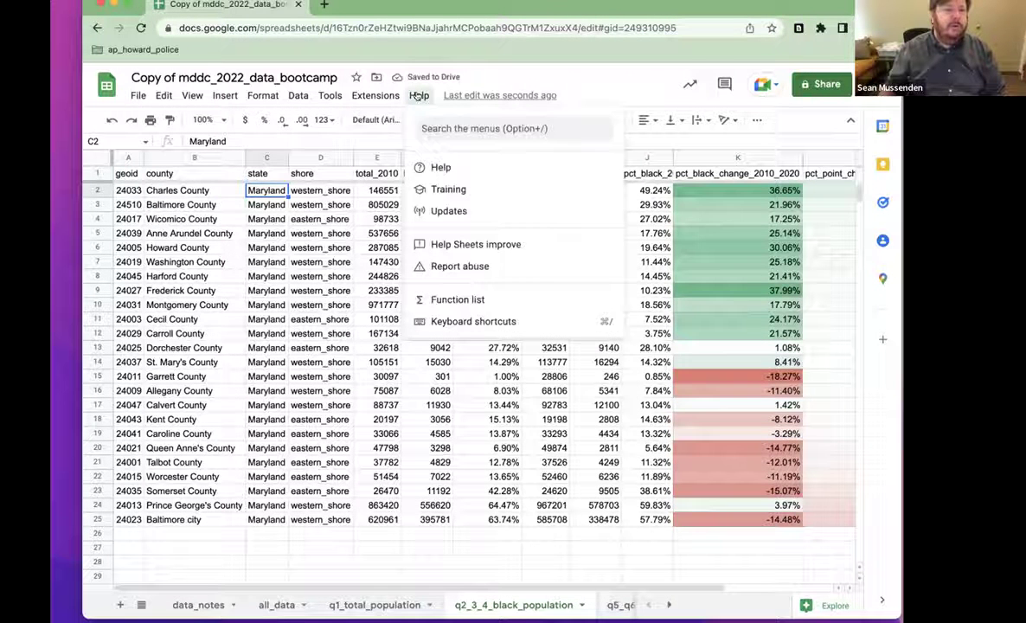
{"action": "mouse_move", "coordinate": [223, 97]}
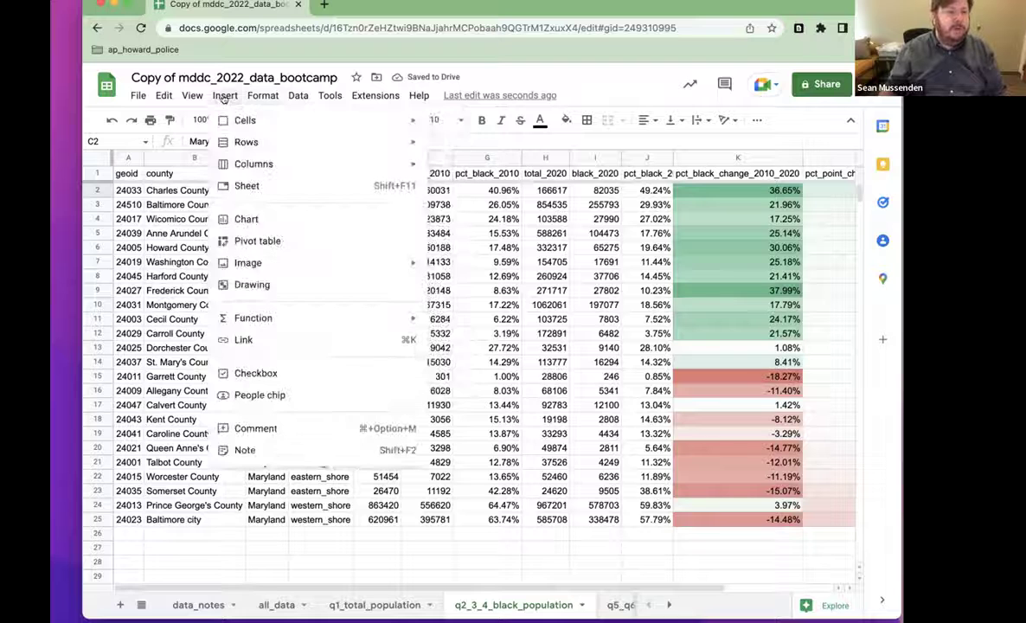
Freeze the columns up to column C to keep the geoid, county and state columns in place
{"action": "mouse_move", "coordinate": [263, 97]}
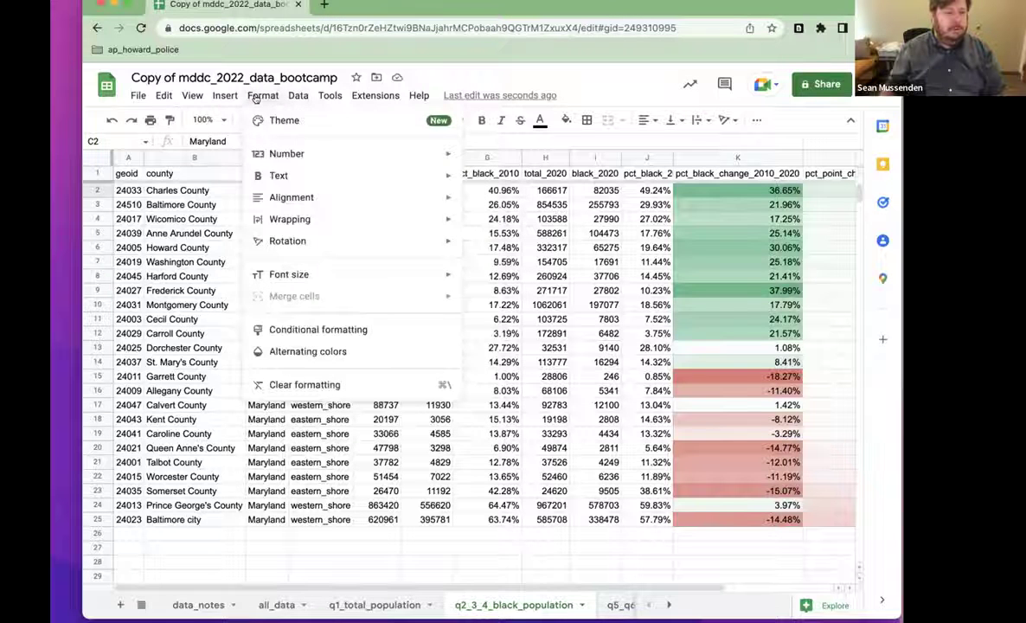
{"action": "mouse_move", "coordinate": [183, 96]}
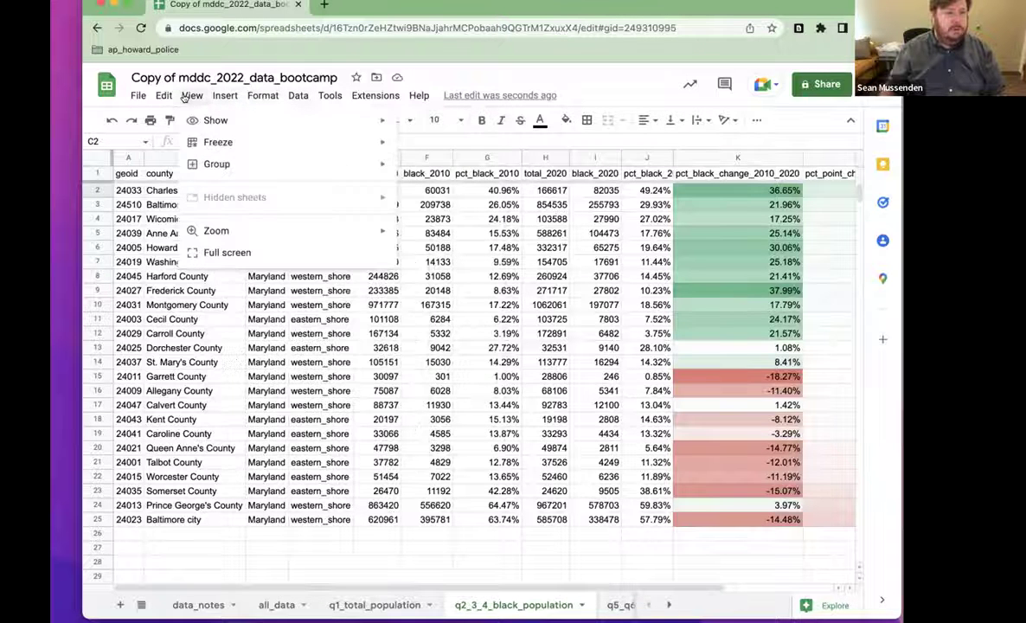
{"action": "mouse_move", "coordinate": [192, 141]}
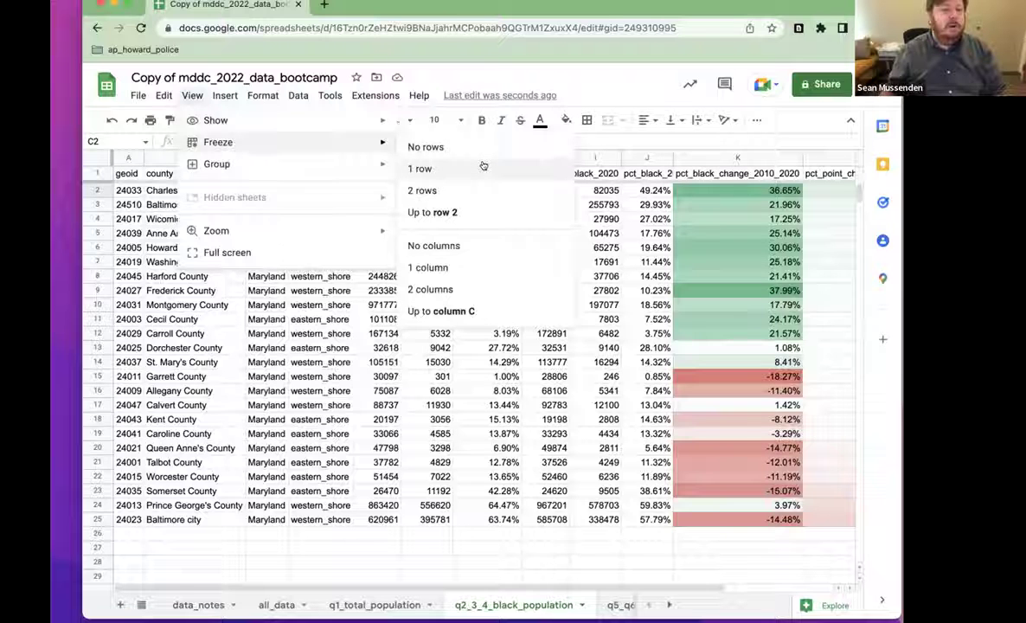
{"action": "left_click", "coordinate": [299, 336]}
{"action": "left_click", "coordinate": [192, 95]}
{"action": "left_click", "coordinate": [372, 348]}
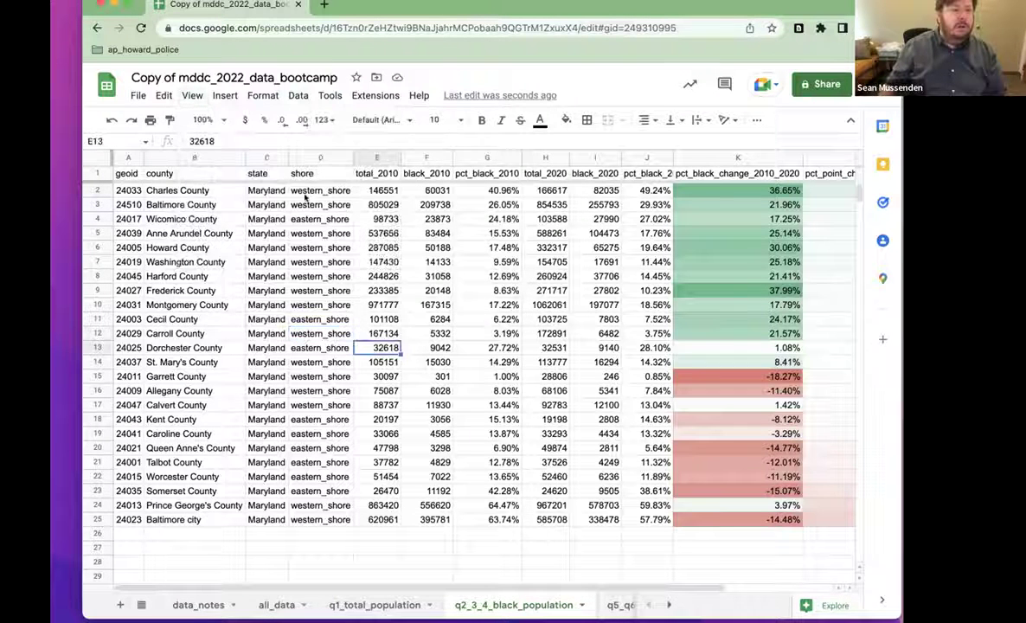
{"action": "left_click", "coordinate": [304, 195]}
{"action": "left_click", "coordinate": [264, 192]}
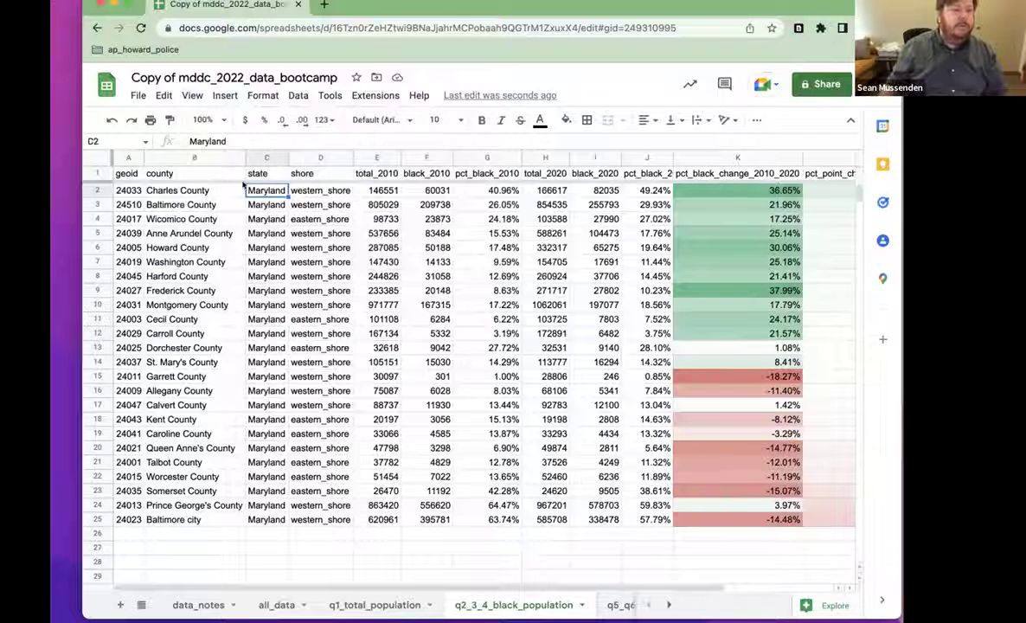
{"action": "left_click", "coordinate": [192, 96]}
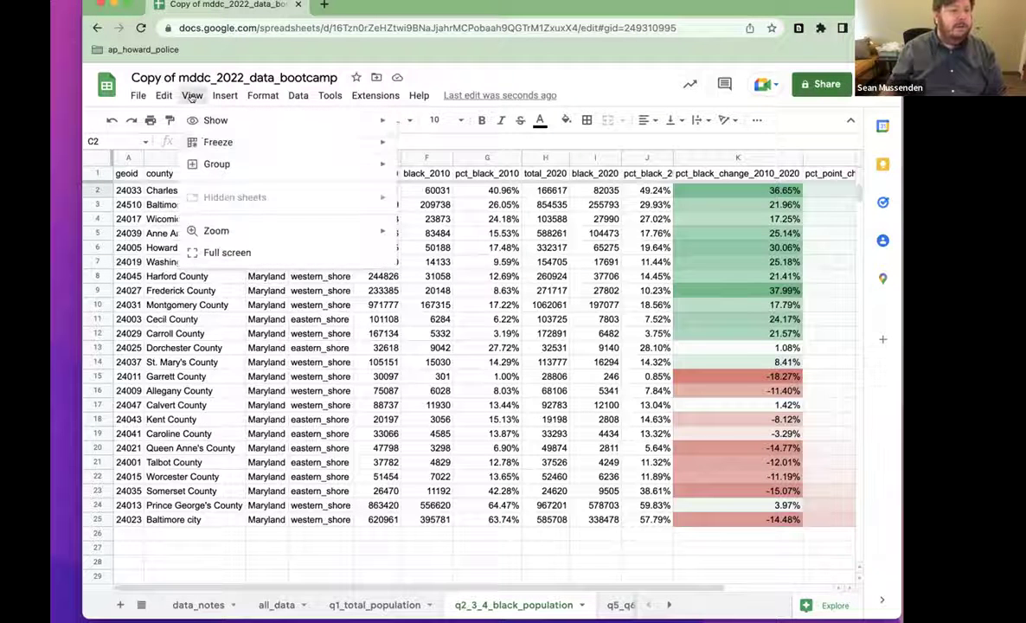
{"action": "mouse_move", "coordinate": [259, 142]}
{"action": "left_click", "coordinate": [491, 312]}
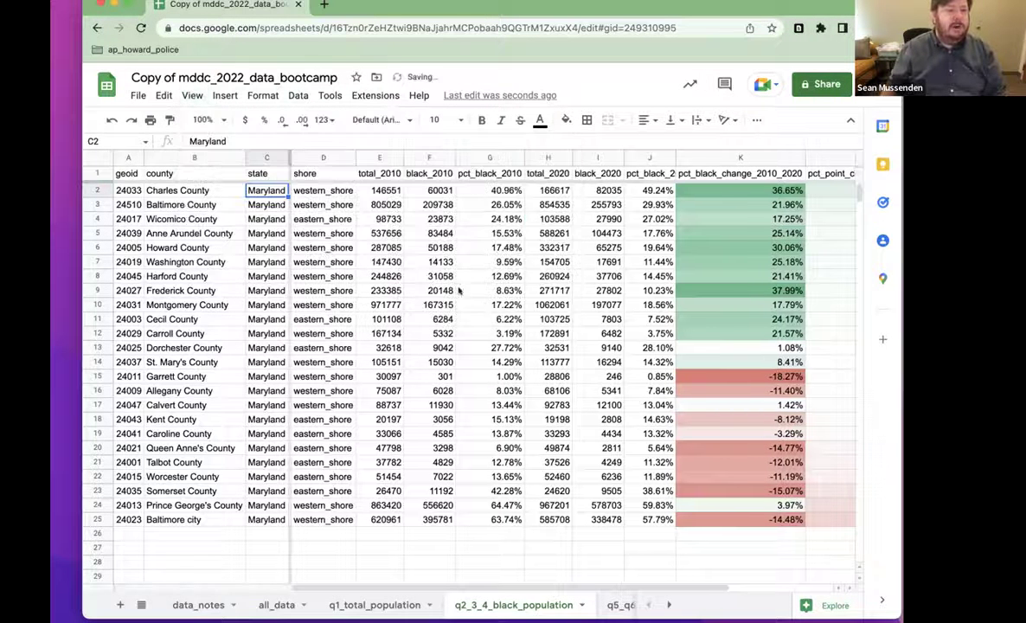
Examine the percentage point changes in column L alongside the frozen county columns, starting from L2
{"action": "scroll", "coordinate": [396, 223], "scroll_direction": "right", "scroll_amount": 4}
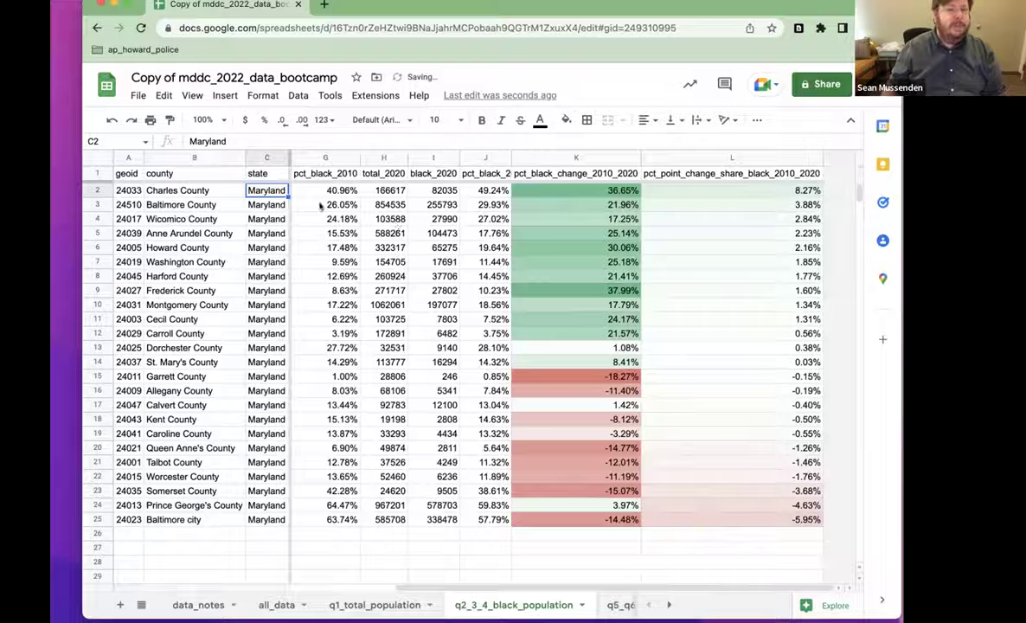
{"action": "left_click", "coordinate": [742, 192]}
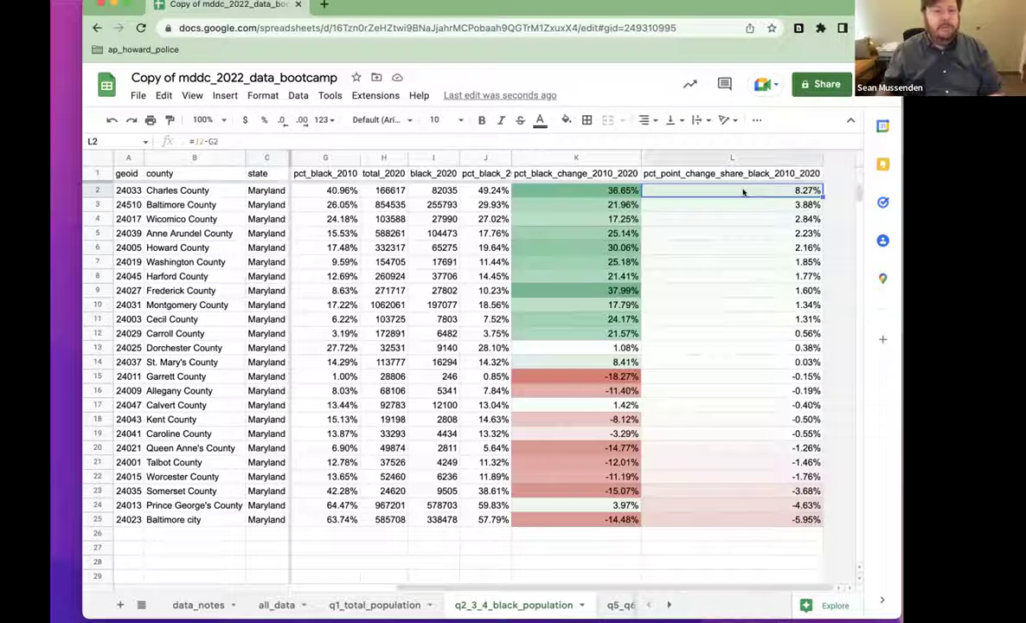
{"action": "key", "text": "Left"}
{"action": "key", "text": "Left"}
{"action": "key", "text": "Left"}
{"action": "key", "text": "Left"}
{"action": "key", "text": "Left"}
{"action": "key", "text": "Left"}
{"action": "key", "text": "Left"}
{"action": "key", "text": "Left"}
{"action": "key", "text": "Left"}
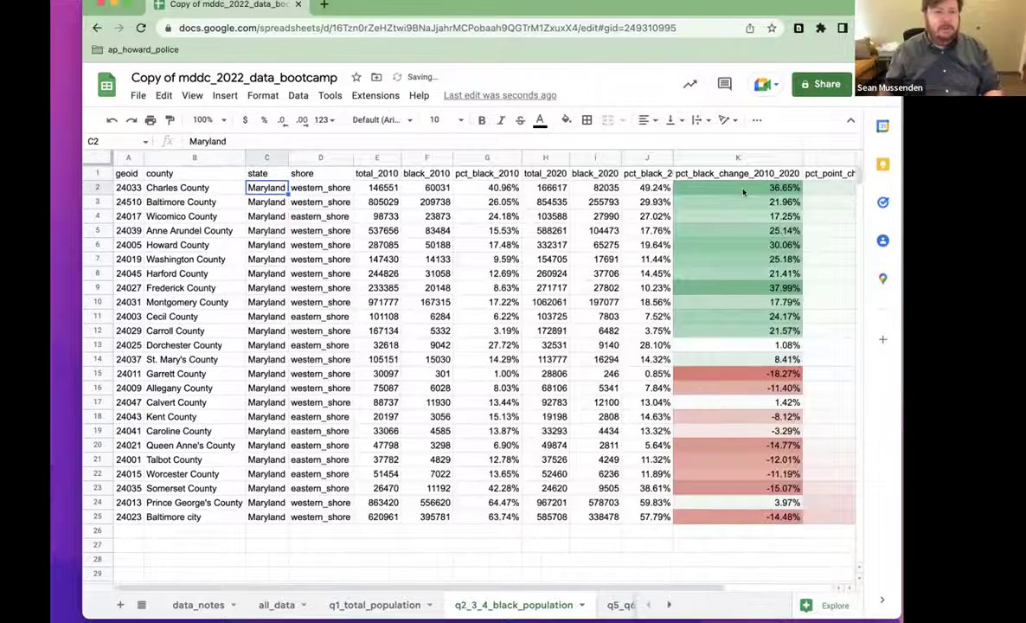
Undo the freezes, the sort by column L and the calculations, back to before column L was added
{"action": "key", "text": "super+z"}
{"action": "key", "text": "super+z"}
{"action": "key", "text": "super+z"}
{"action": "key", "text": "super+z"}
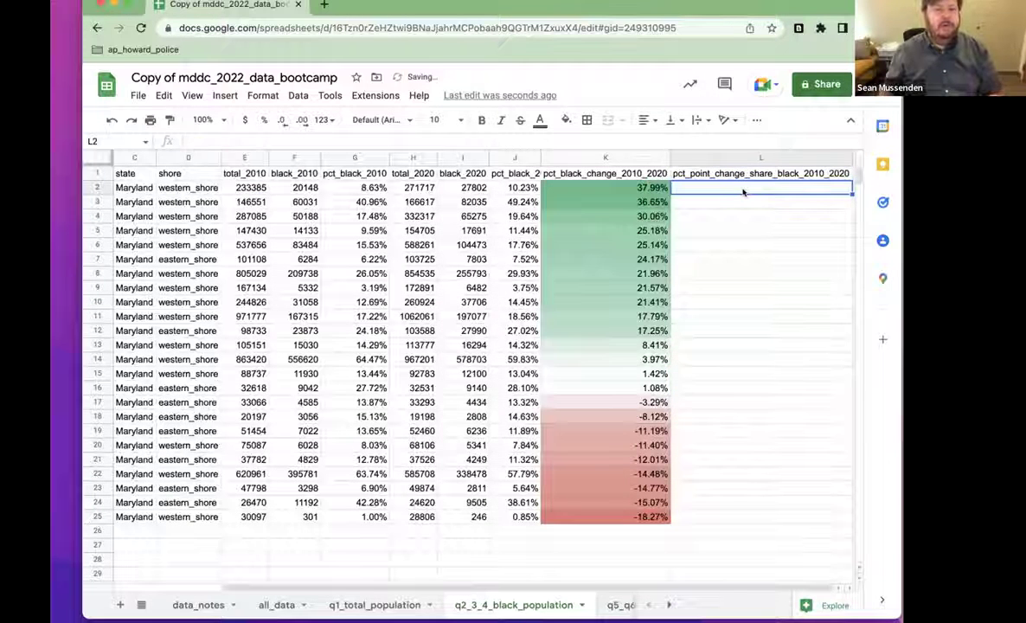
{"action": "key", "text": "super+z"}
{"action": "key", "text": "super+z"}
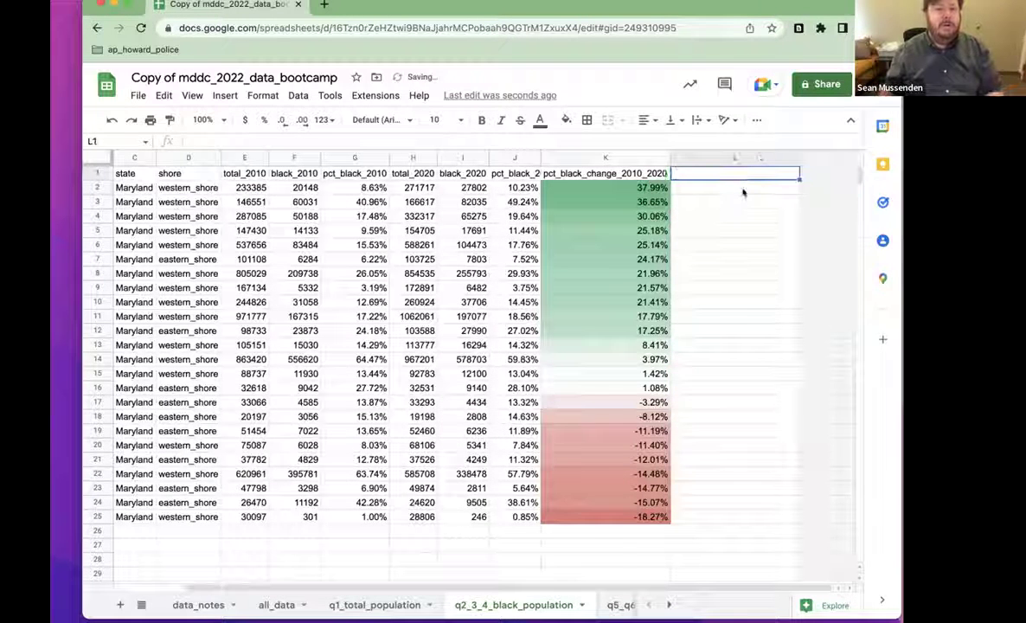
{"action": "key", "text": "super+z"}
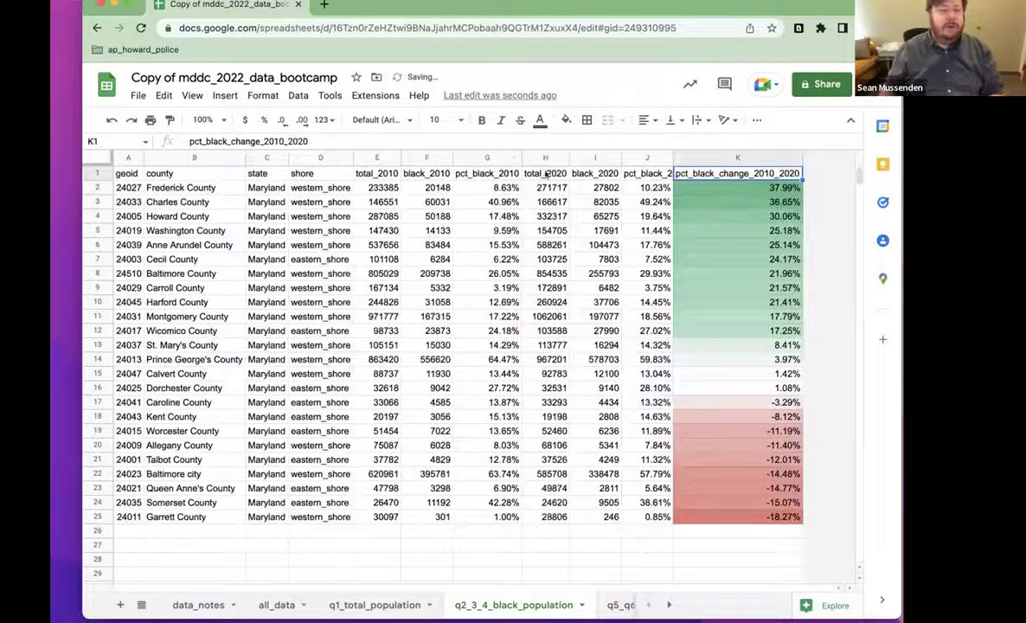
Insert a column after column K and enter the header pct_point_change_share_black_2010_2020 in L1
{"action": "left_click", "coordinate": [224, 95]}
{"action": "mouse_move", "coordinate": [252, 164]}
{"action": "left_click", "coordinate": [507, 194]}
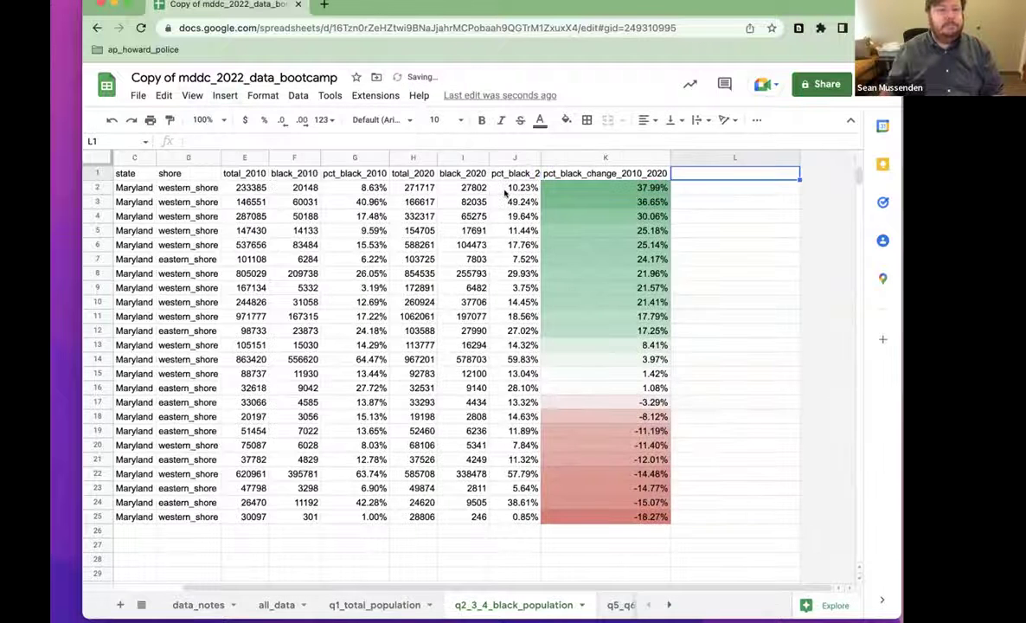
{"action": "type", "text": "pct_"}
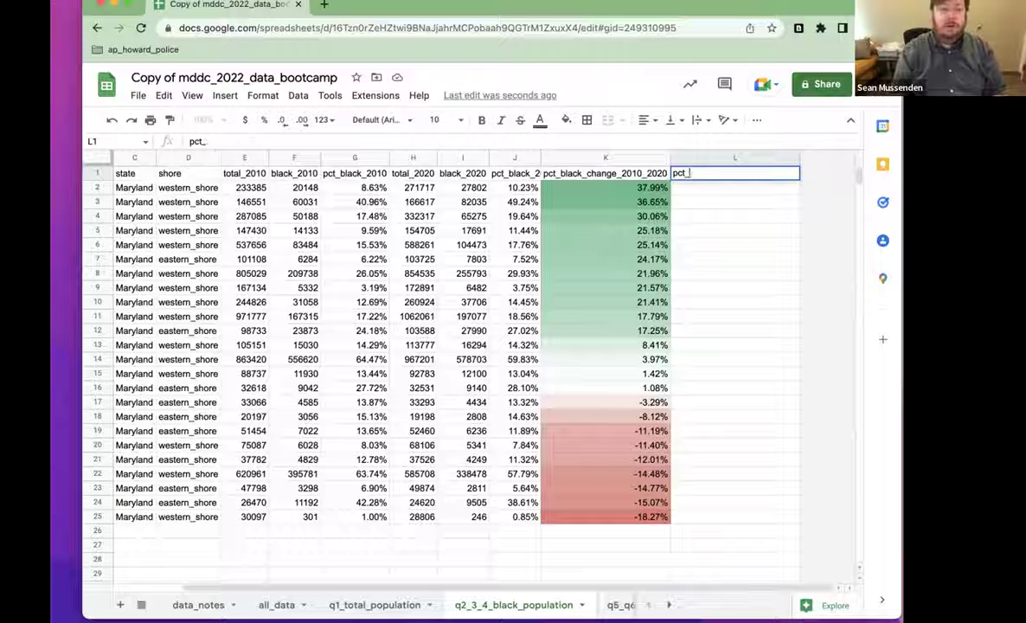
{"action": "type", "text": "point_chag"}
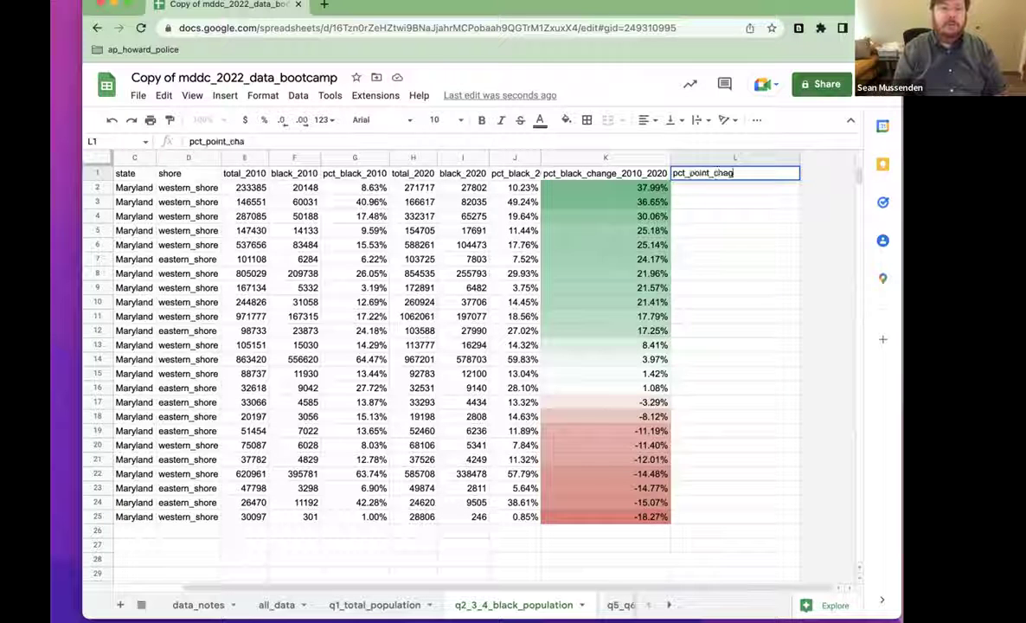
{"action": "key", "text": "BackSpace"}
{"action": "type", "text": "nge_share_"}
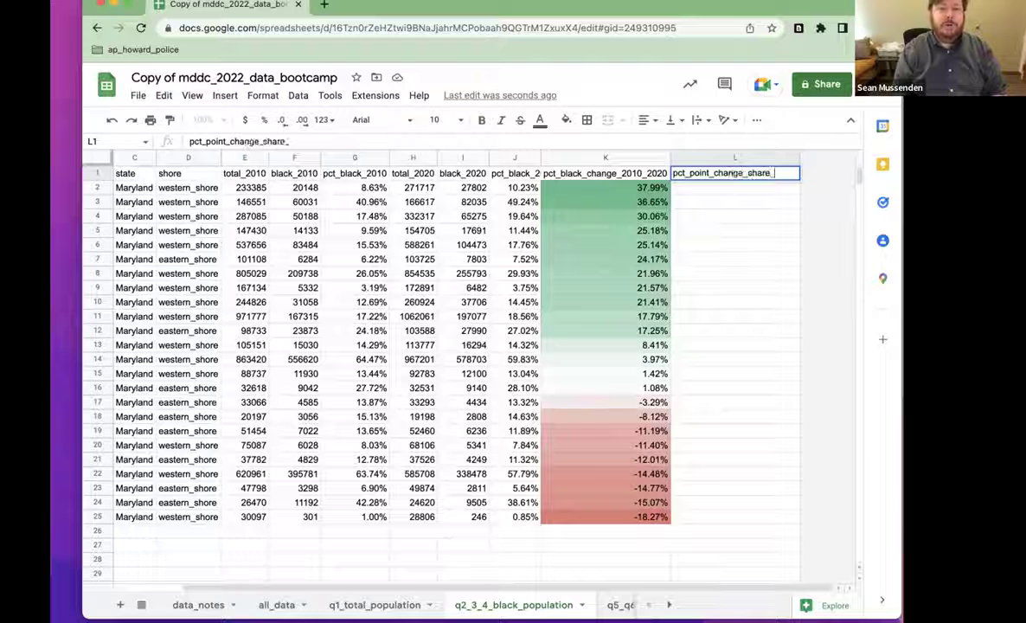
{"action": "type", "text": "black_2010_2020"}
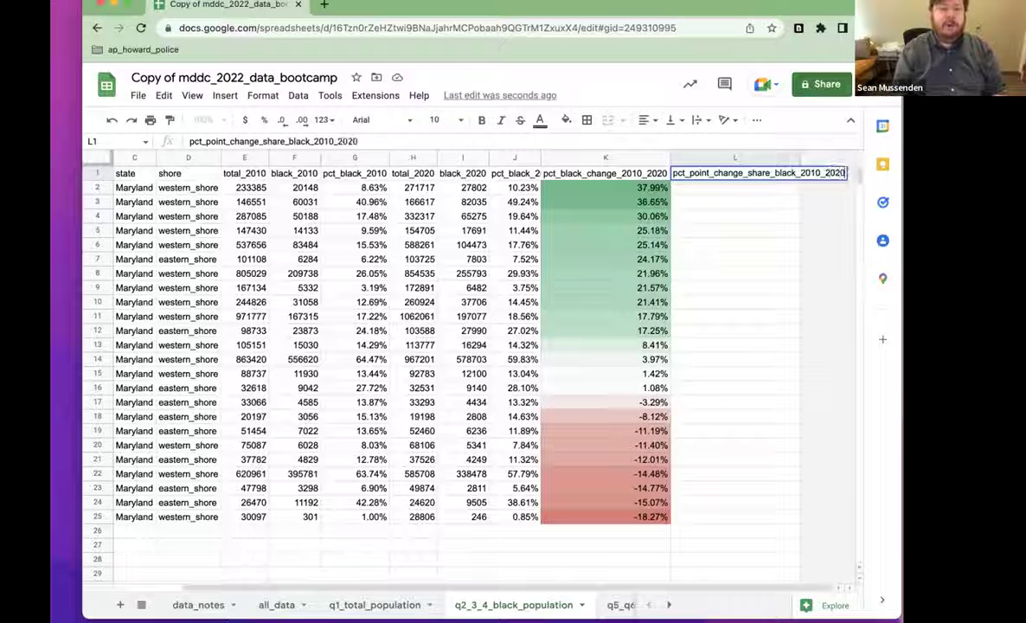
{"action": "key", "text": "Return"}
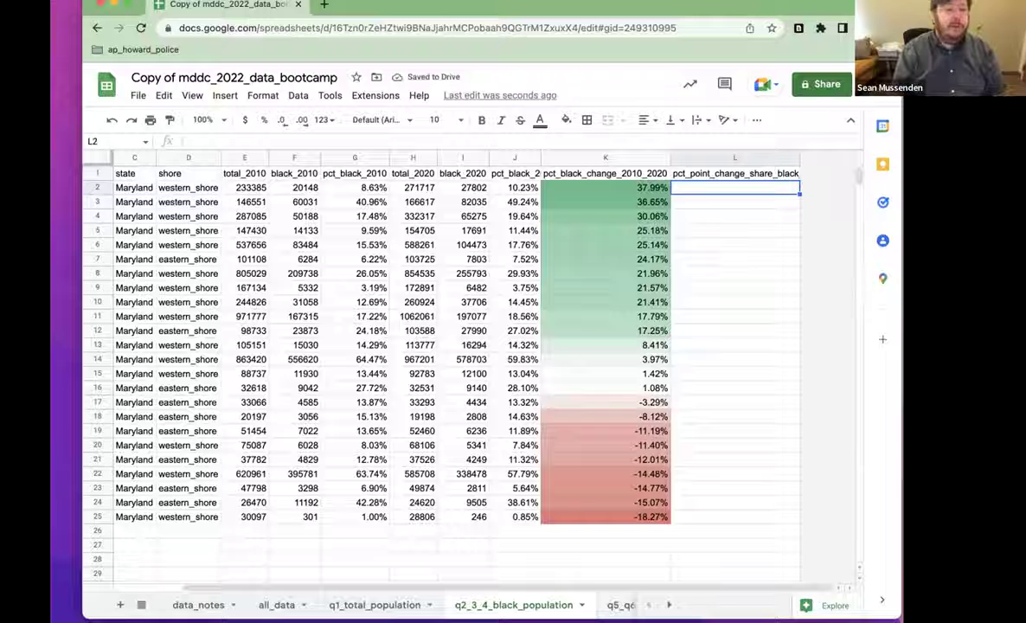
Calculate the percentage point change in L2 with =J2-G2, fill it down to L25 and select the L1 header
{"action": "type", "text": "=J2-"}
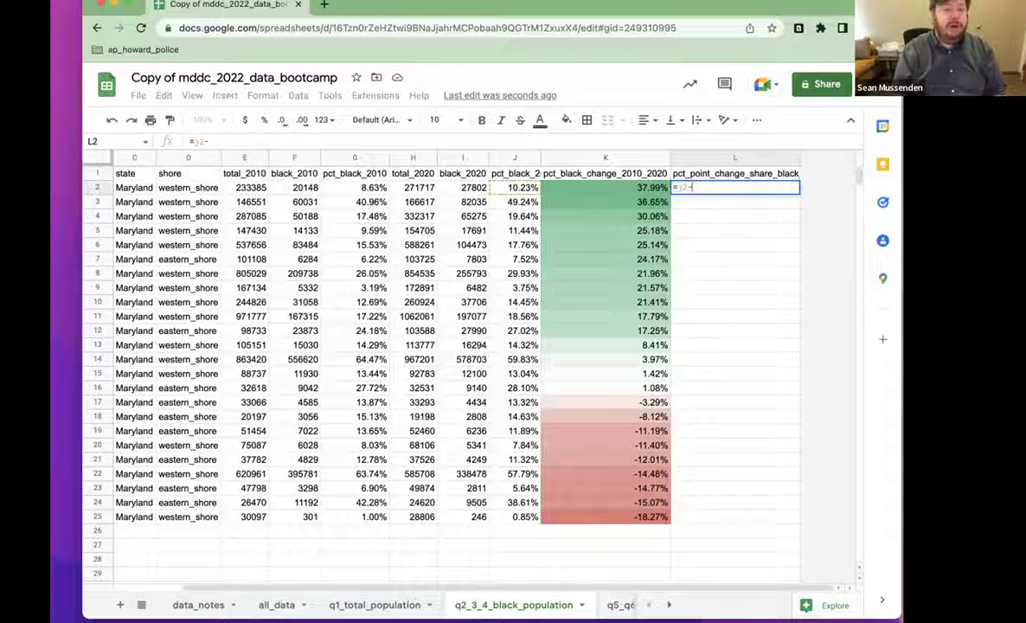
{"action": "type", "text": "G2"}
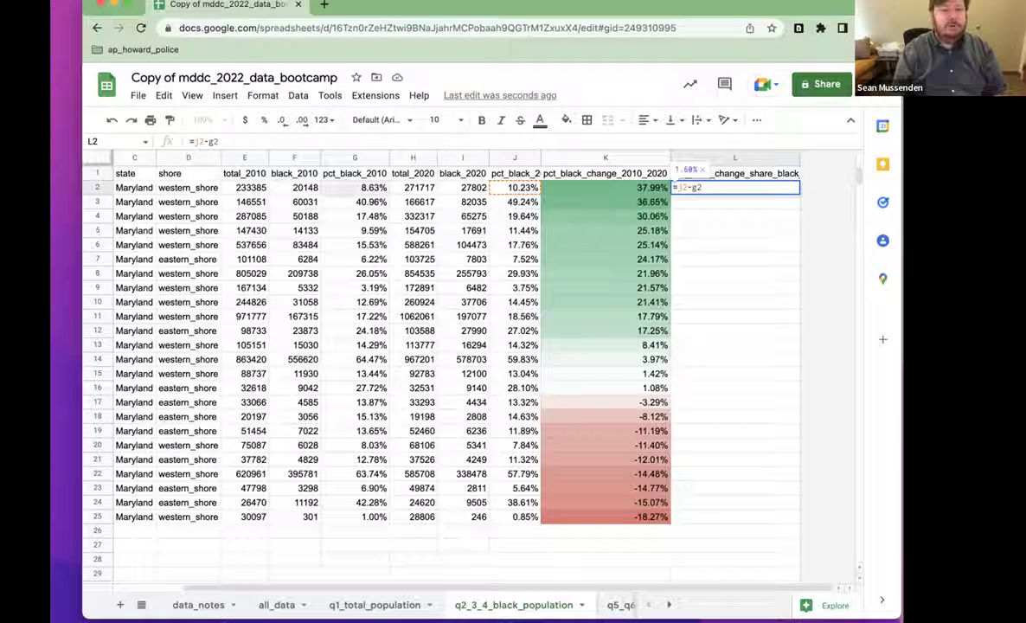
{"action": "key", "text": "Return"}
{"action": "left_click", "coordinate": [740, 187]}
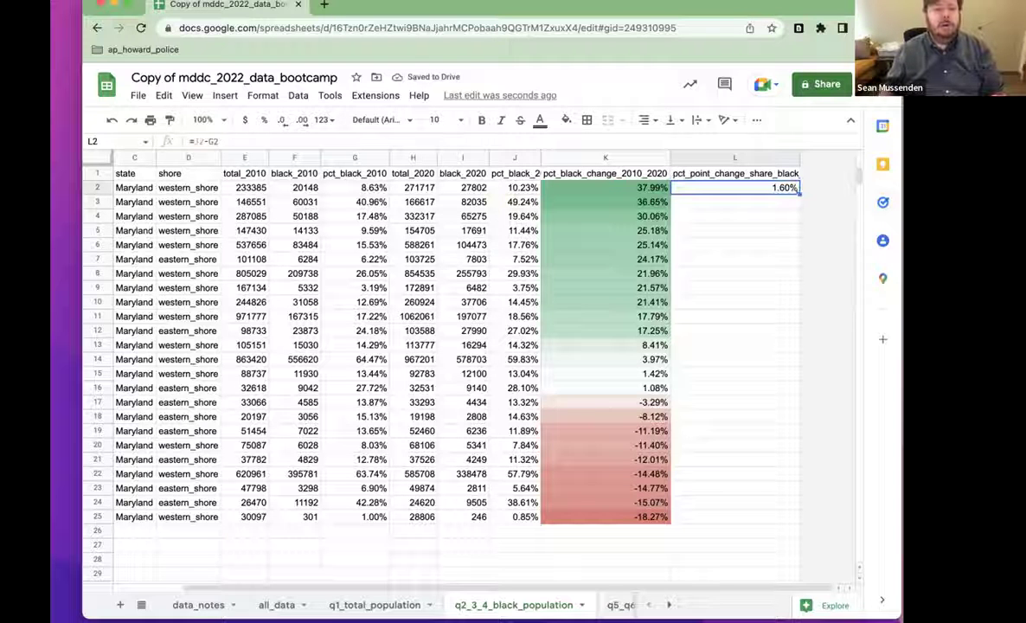
{"action": "double_click", "coordinate": [800, 192]}
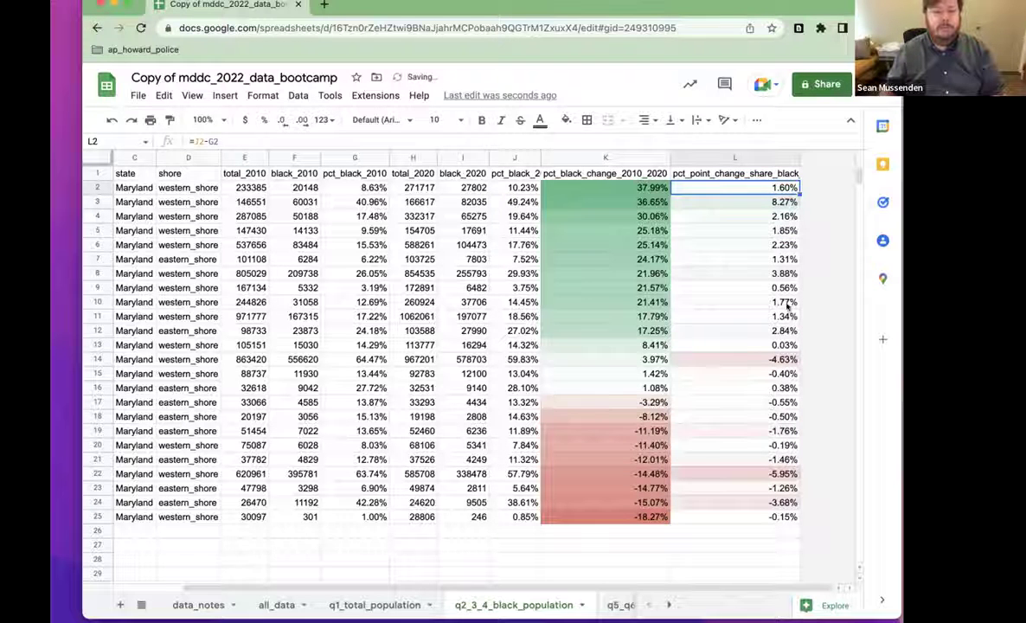
{"action": "left_click", "coordinate": [750, 286]}
{"action": "left_click", "coordinate": [708, 173]}
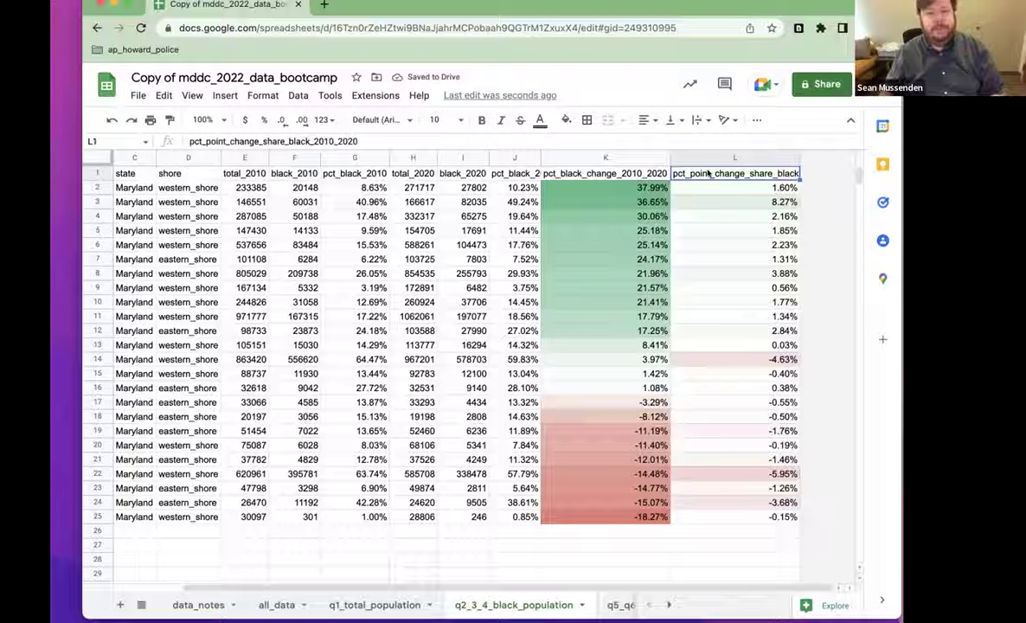
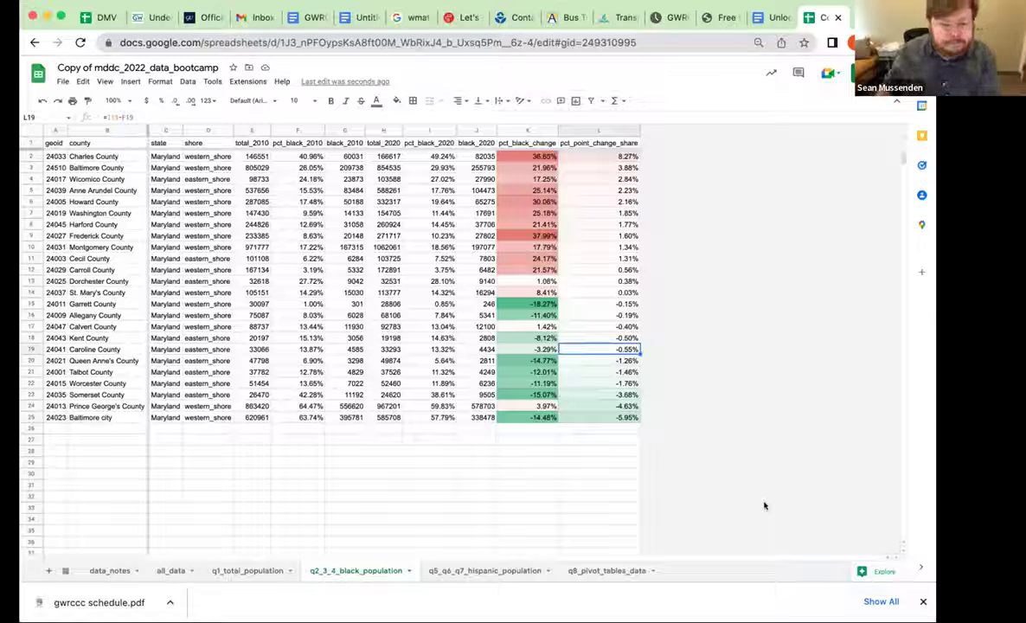
In the other workbook copy, examine the formulas in L14 and K2 and the Baltimore city row
{"action": "left_click", "coordinate": [596, 292]}
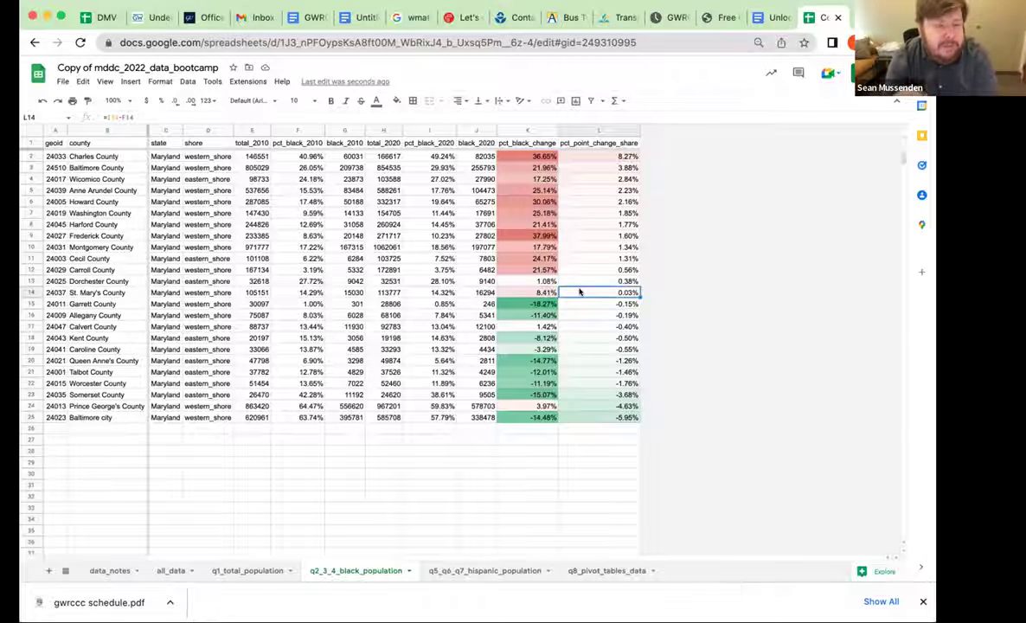
{"action": "left_click", "coordinate": [526, 157]}
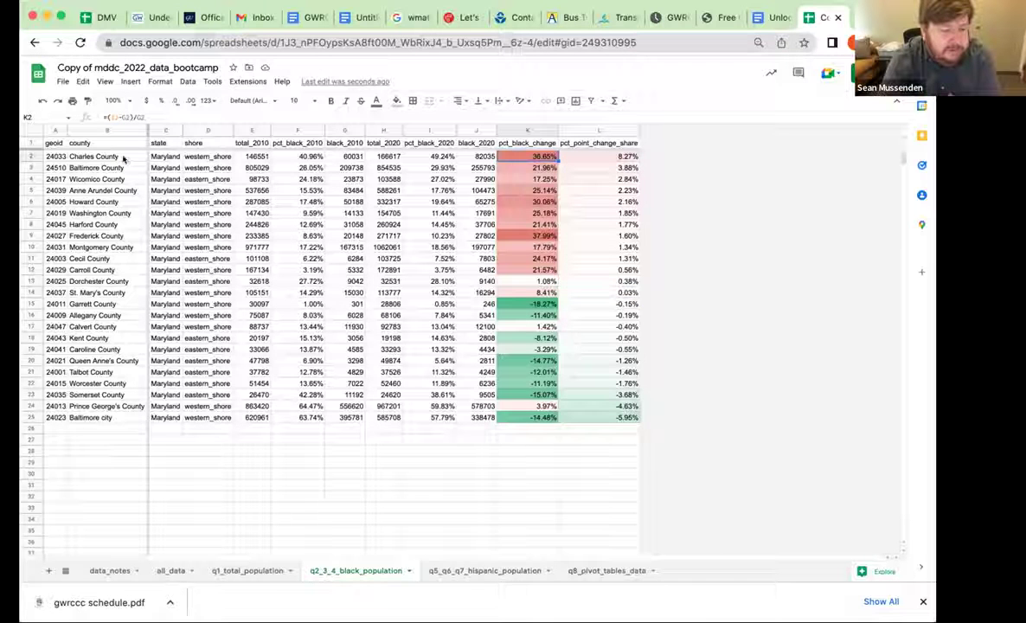
{"action": "left_click", "coordinate": [100, 418]}
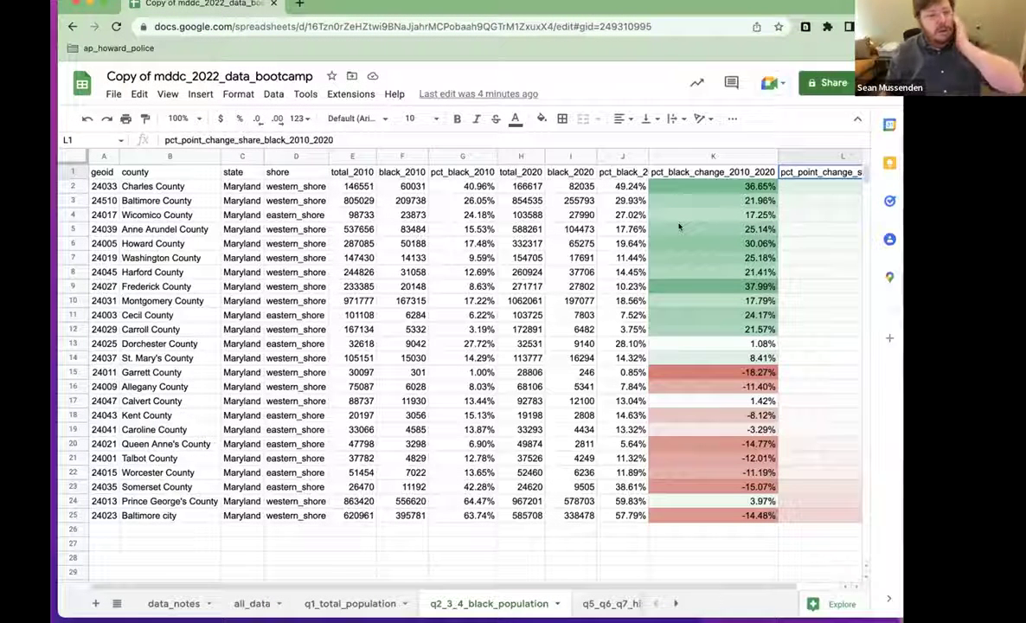
Compare the share formula in G2 with the percent change formula in K2 and view column L
{"action": "left_click", "coordinate": [465, 174]}
{"action": "left_click", "coordinate": [468, 185]}
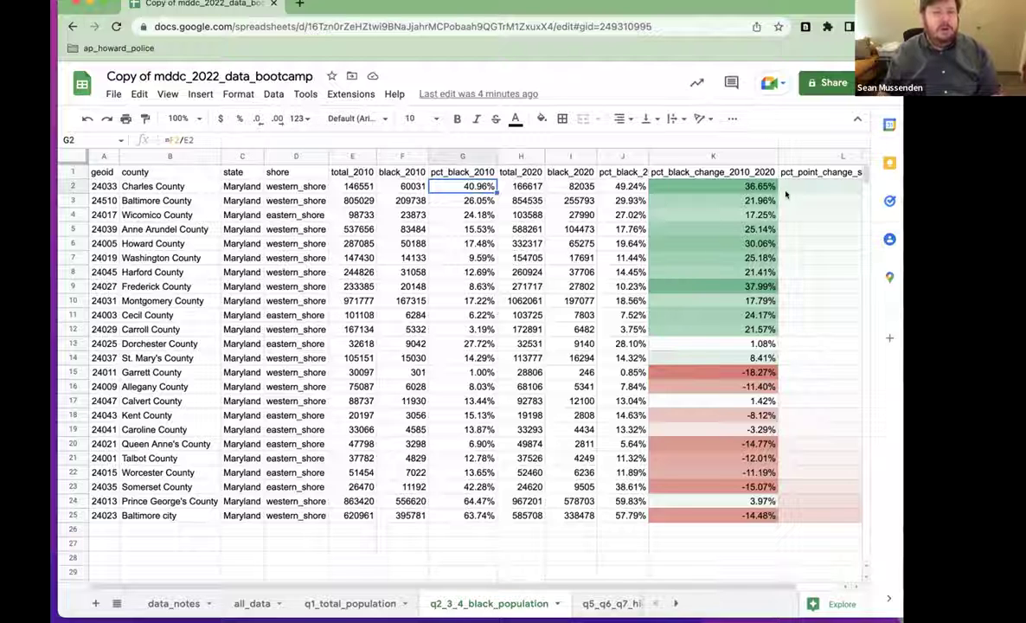
{"action": "left_click", "coordinate": [759, 186]}
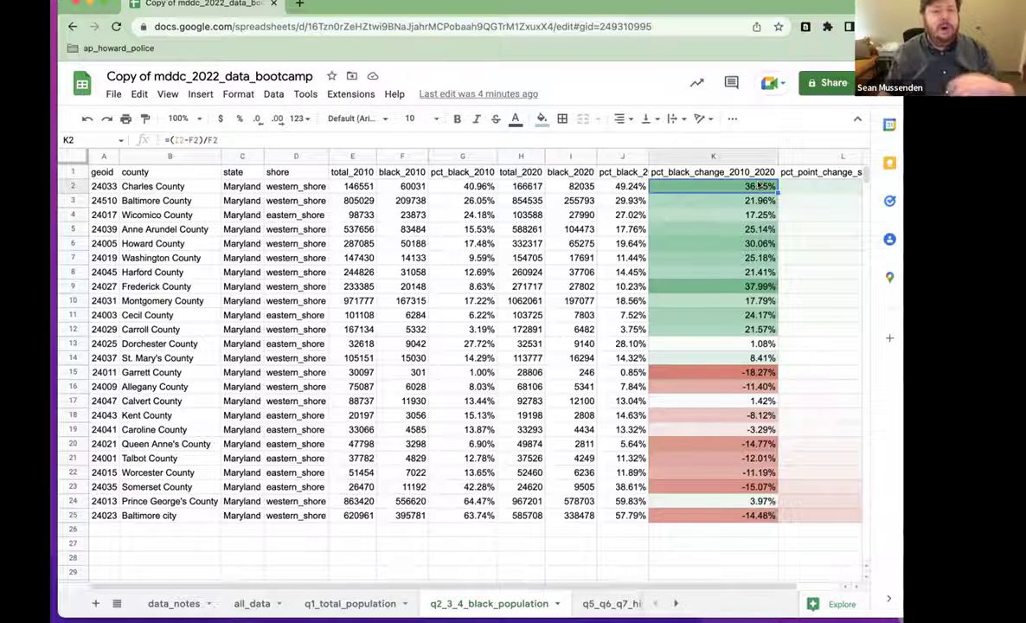
{"action": "scroll", "coordinate": [783, 184], "scroll_direction": "right", "scroll_amount": 1}
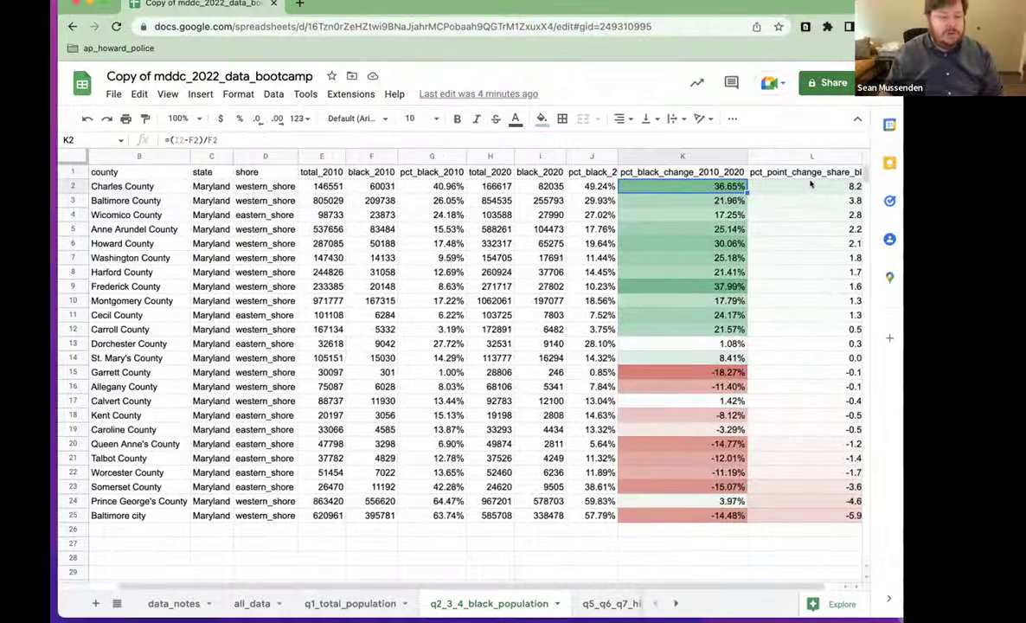
In q5_q6_q7_hispanic_population A27, enter "What counties had the largest and smallest change in the Hispanic population? What had the largest and smallest percentage point change in Hispanic population?"
{"action": "left_click", "coordinate": [606, 606]}
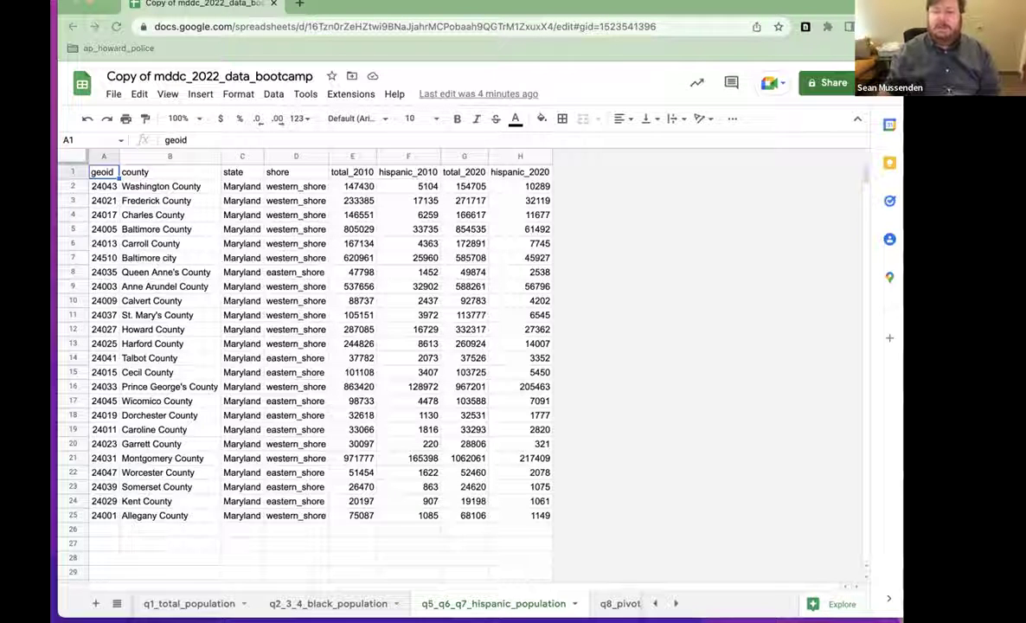
{"action": "left_click", "coordinate": [111, 544]}
{"action": "type", "text": "What counties had the largest and smallest change in the Hispanic population? What had the largest and smallest percentage point change in Hispanic population?"}
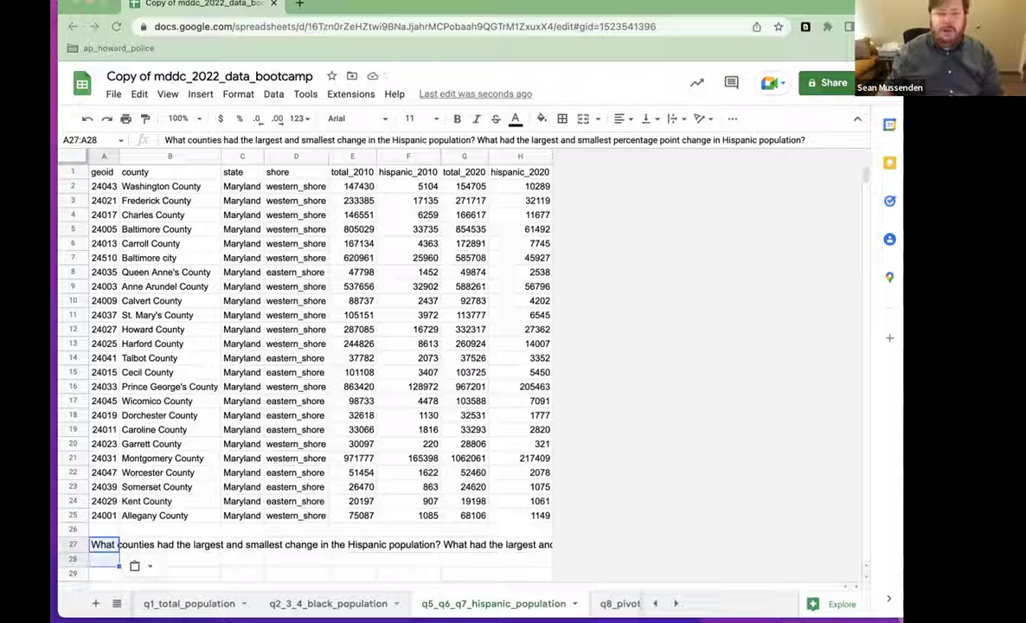
{"action": "left_click", "coordinate": [101, 558]}
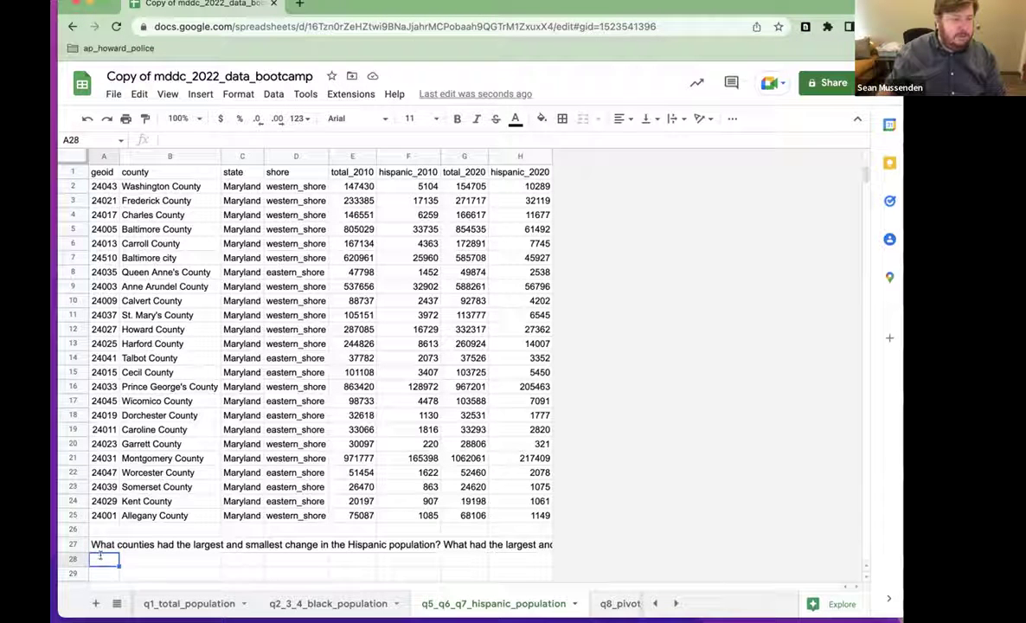
{"action": "type", "text": "What had the largest and smallest percentage point change in Hispanic population?"}
{"action": "key", "text": "ctrl+z"}
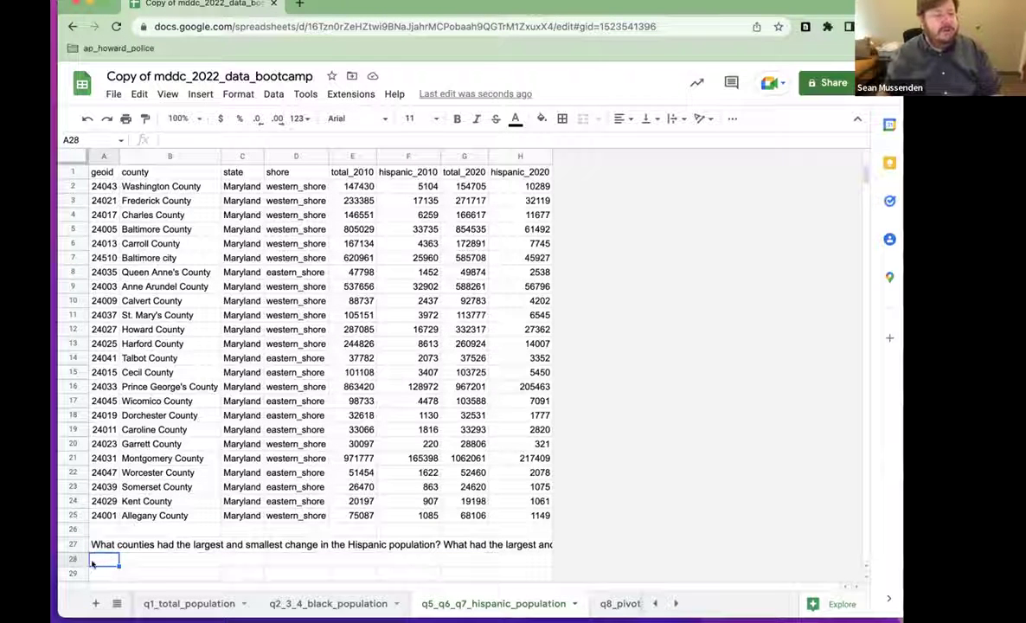
Enter "What had the largest and smallest percentage point change in Hispanic population?" in A28 and select the question in A27
{"action": "type", "text": "What had the largest and smallest percentage point change in Hispanic population?"}
{"action": "left_click", "coordinate": [275, 560]}
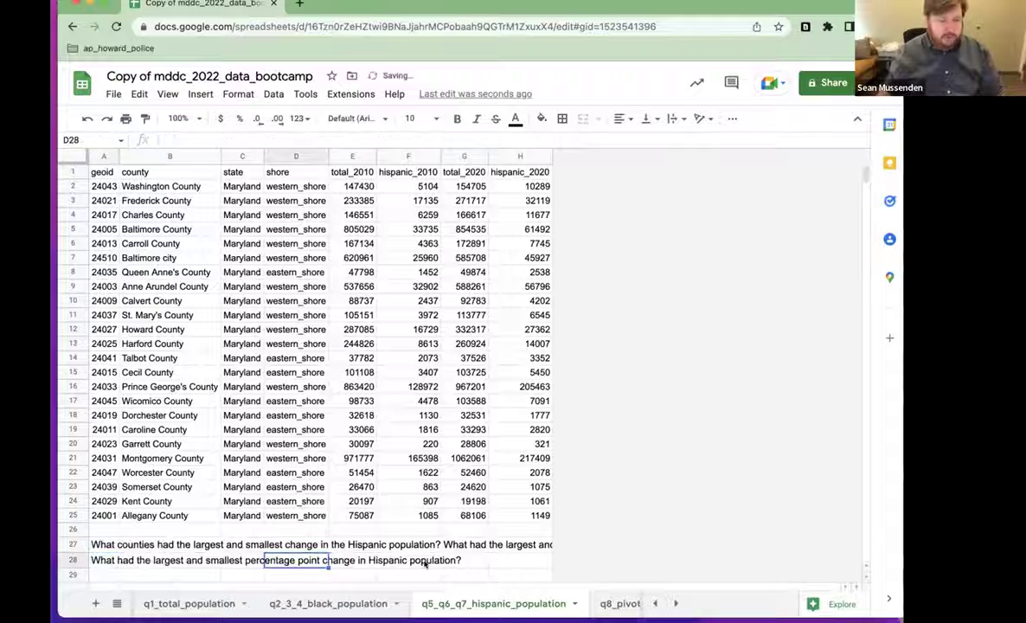
{"action": "key", "text": "Up"}
{"action": "key", "text": "Left"}
{"action": "key", "text": "Left"}
{"action": "key", "text": "Left"}
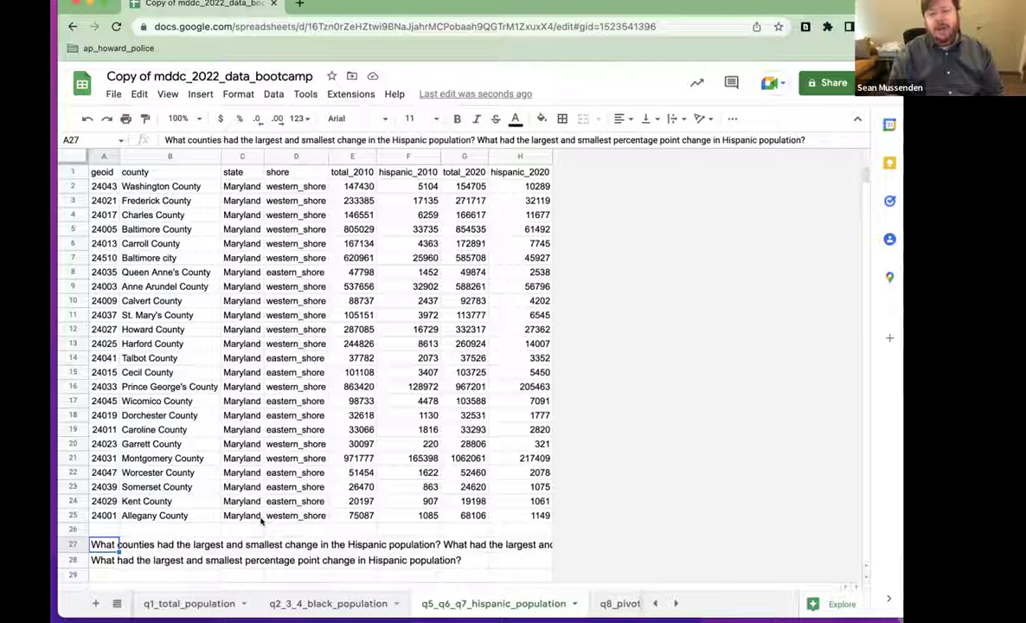
{"action": "key", "text": "Down"}
{"action": "key", "text": "Up"}
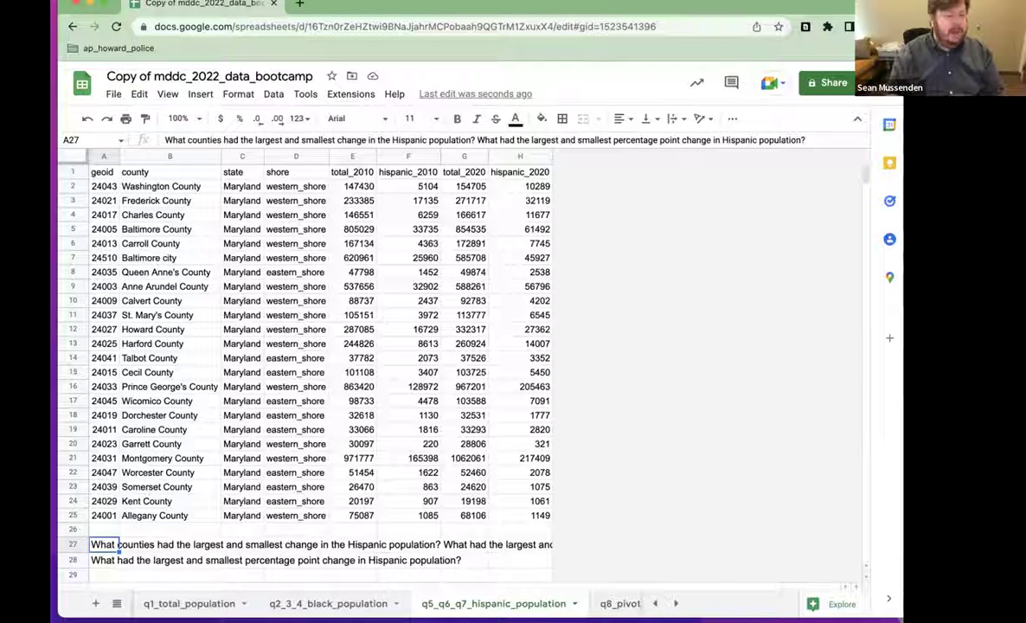
{"action": "key", "text": "Down"}
{"action": "key", "text": "Up"}
{"action": "key", "text": "Down"}
{"action": "key", "text": "Up"}
{"action": "key", "text": "Down"}
{"action": "key", "text": "Up"}
{"action": "scroll", "coordinate": [516, 605], "scroll_direction": "right", "scroll_amount": 2}
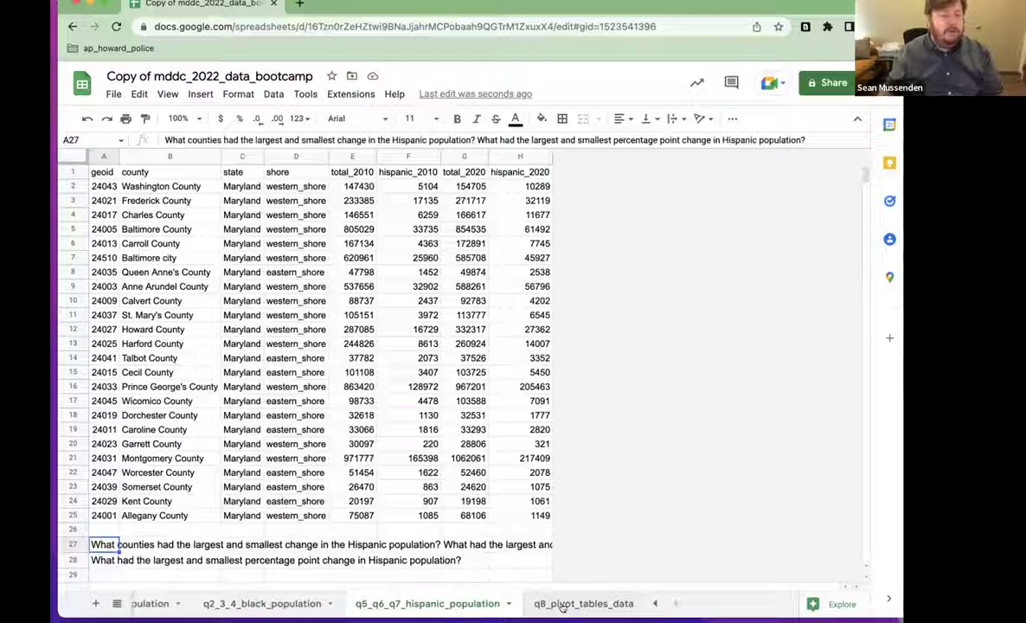
{"action": "scroll", "coordinate": [519, 603], "scroll_direction": "left", "scroll_amount": 2}
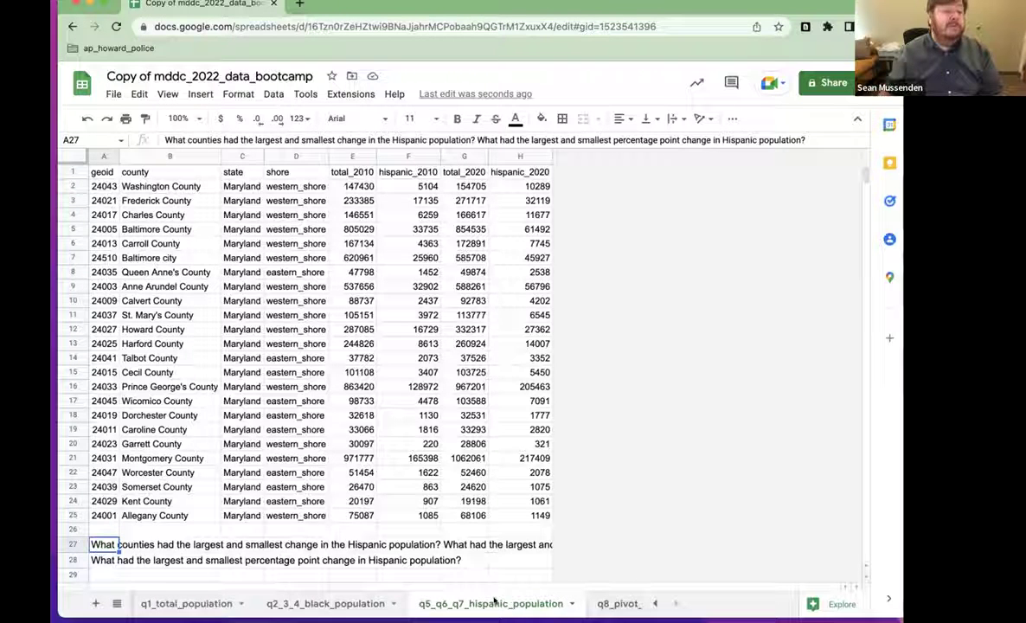
{"action": "scroll", "coordinate": [494, 599], "scroll_direction": "left", "scroll_amount": 2}
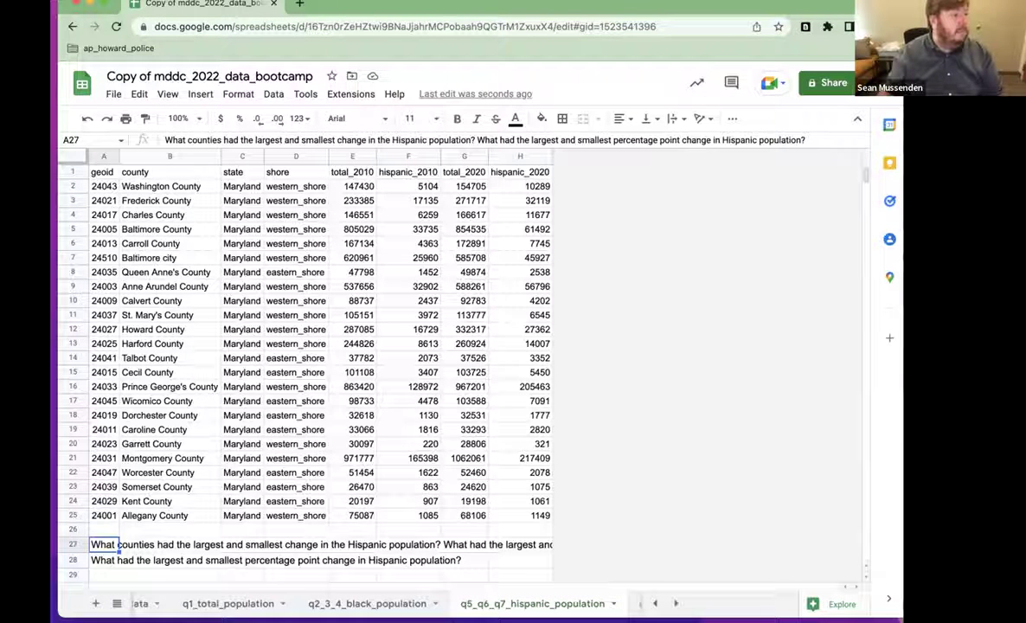